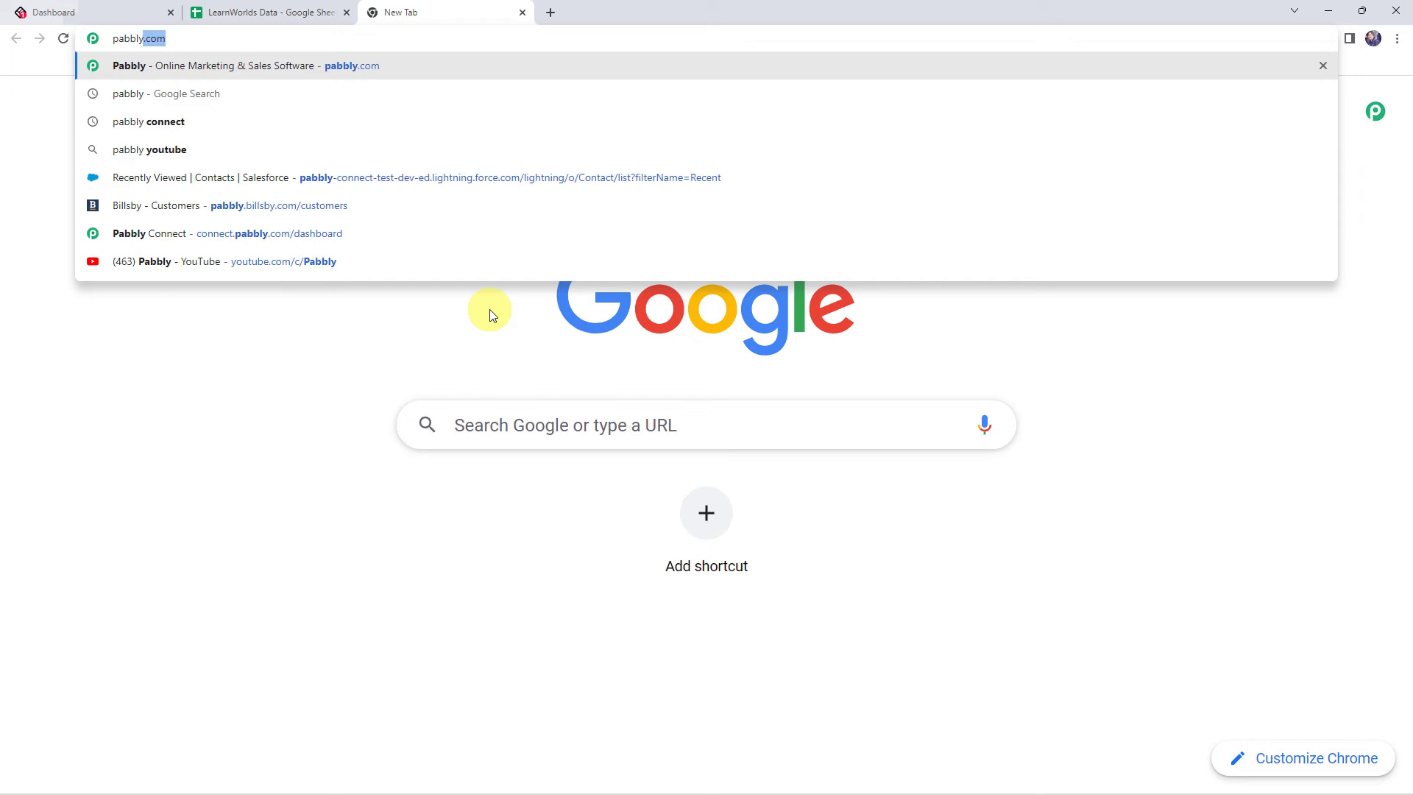
- Open pabbly.com, go to the account sign-in and access Pabbly Connect from the list of apps
key(Return)
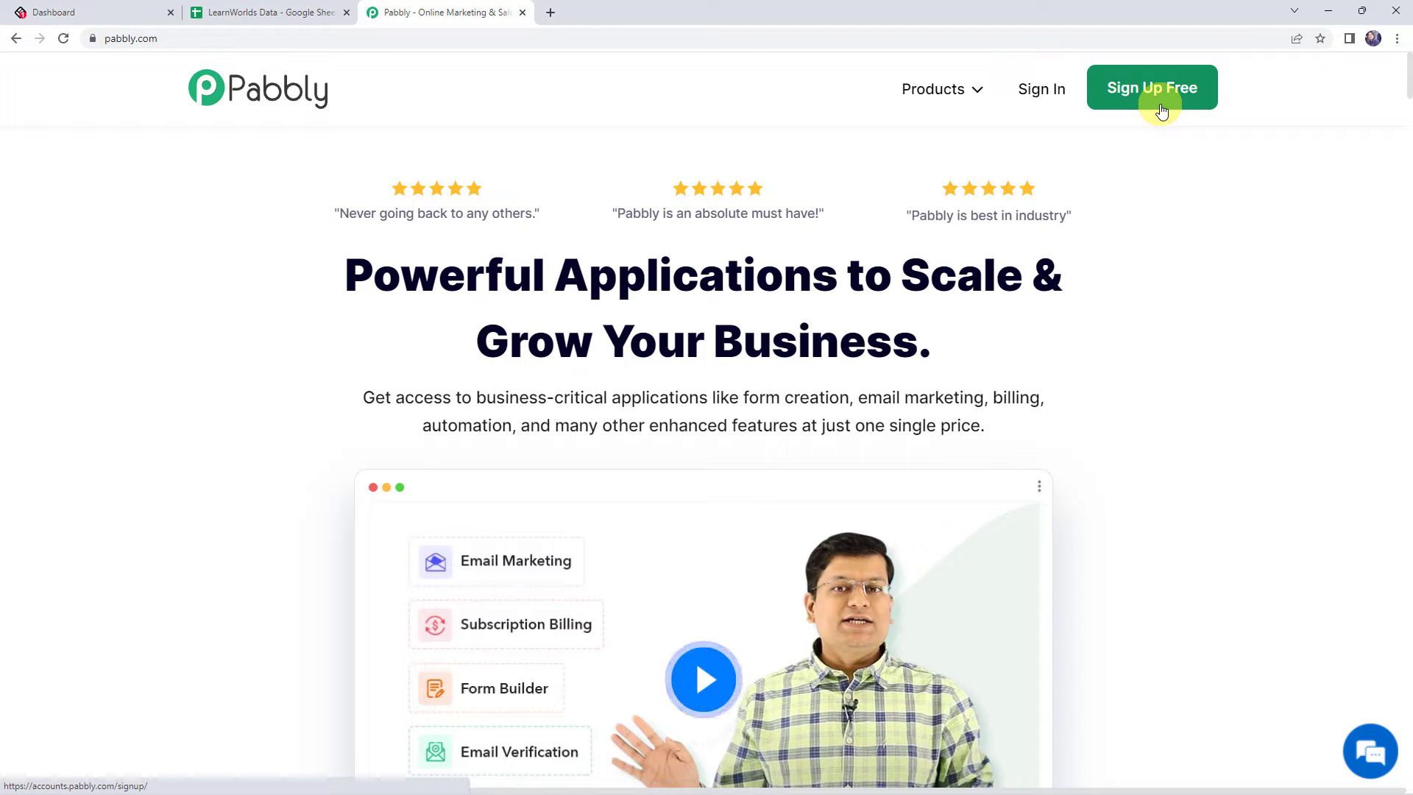
click(1050, 91)
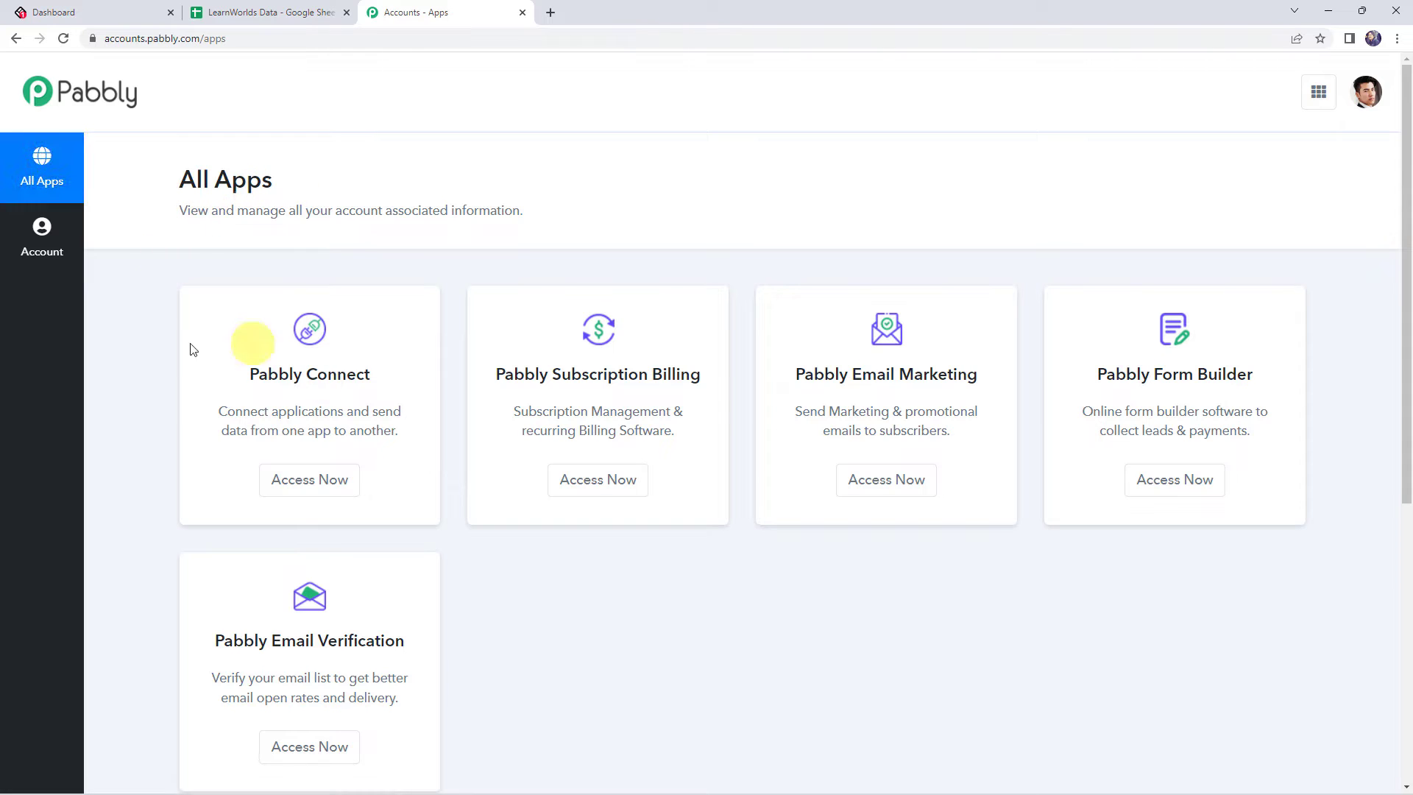
click(277, 488)
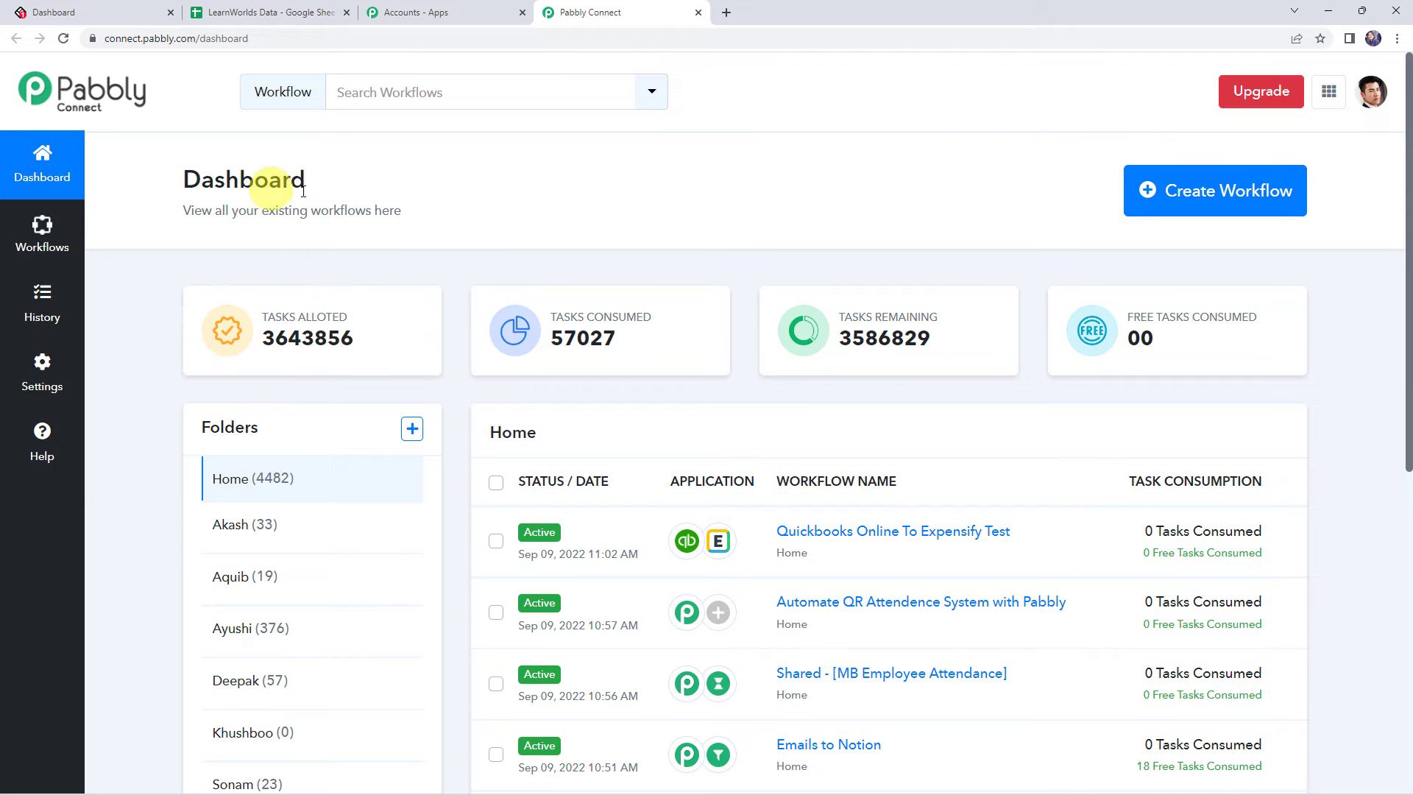
- Create a new workflow named "Add LearnWorlds Purchase to Google Sheets"
scroll(867, 515, down, 6)
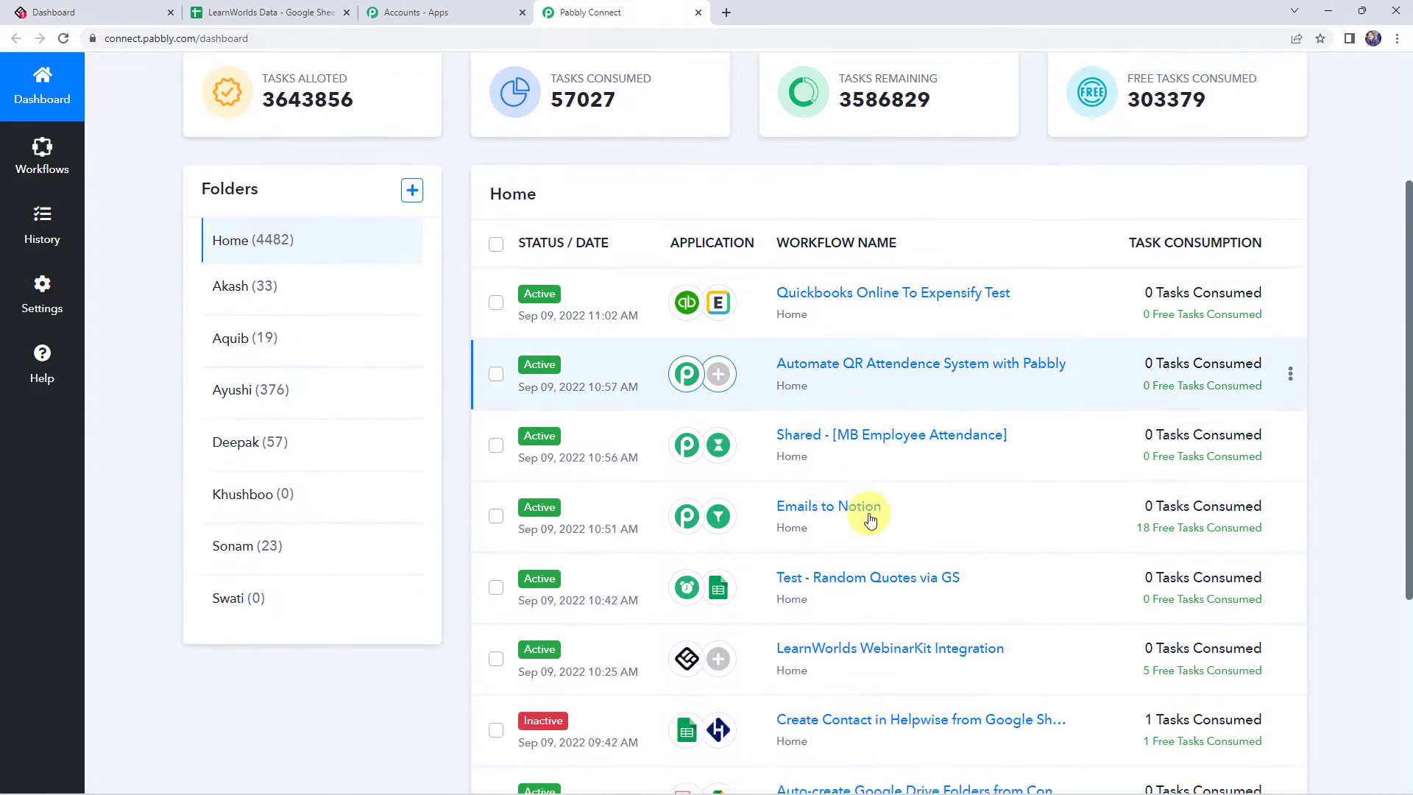
scroll(868, 517, up, 5)
scroll(869, 517, up, 1)
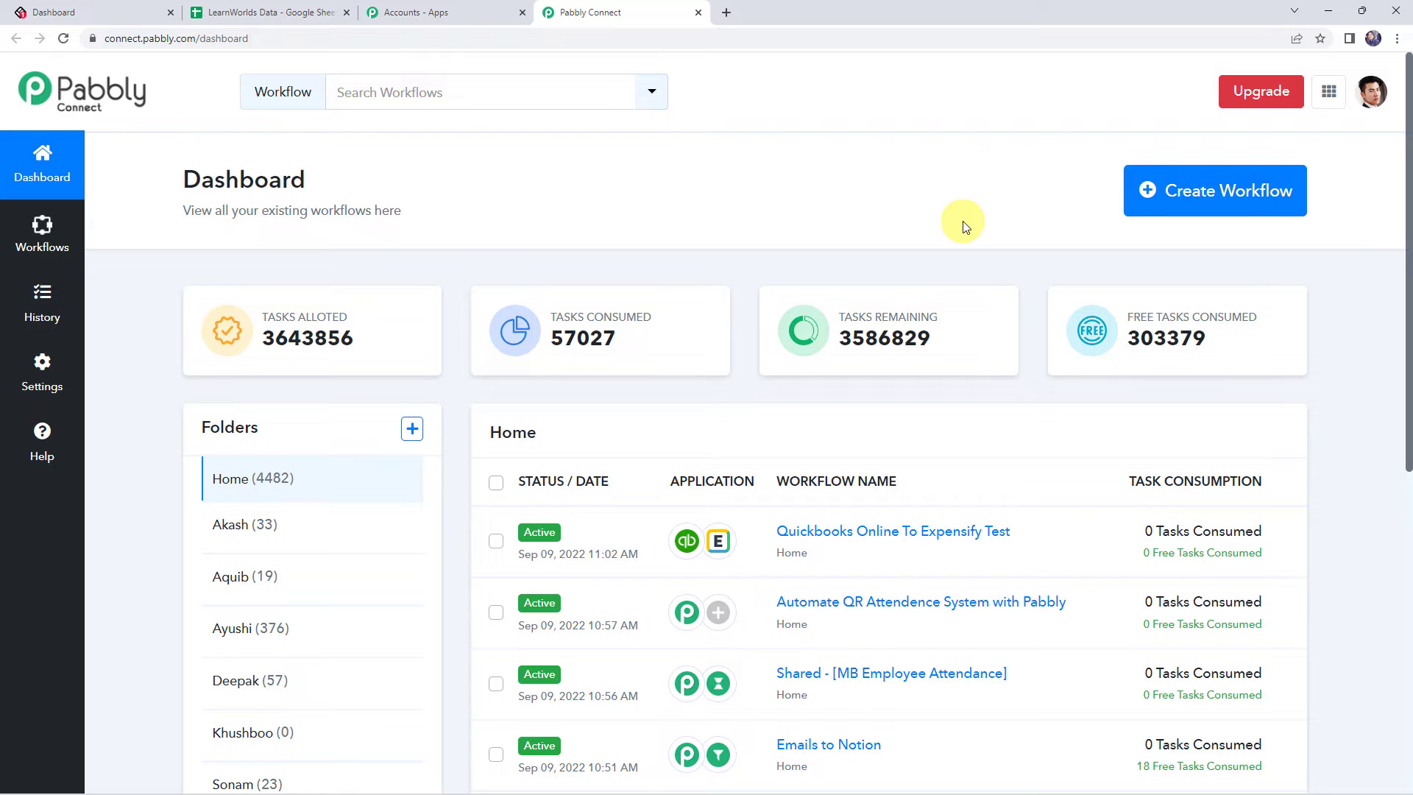
click(1217, 197)
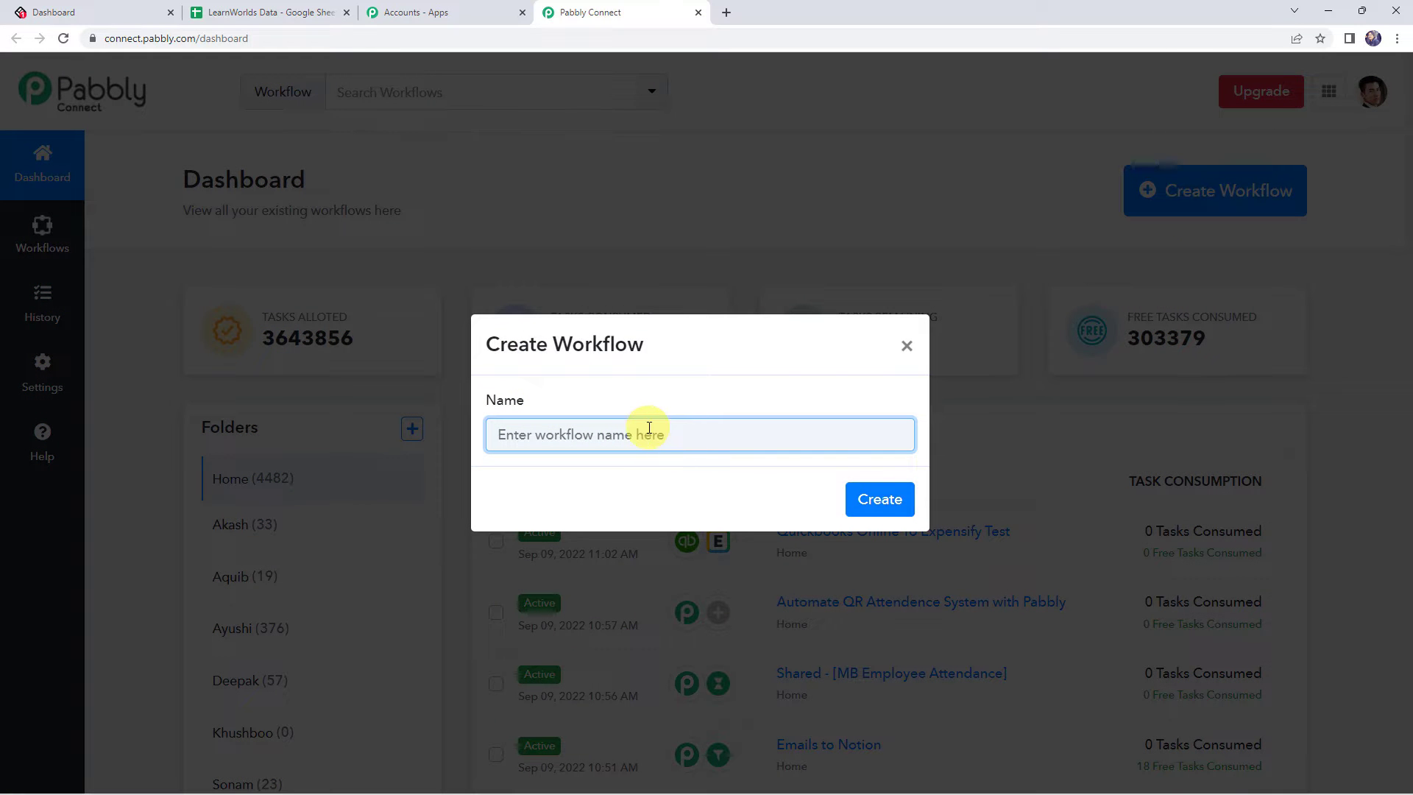
text(Add LearnWorlds Purchase to Google Sheets)
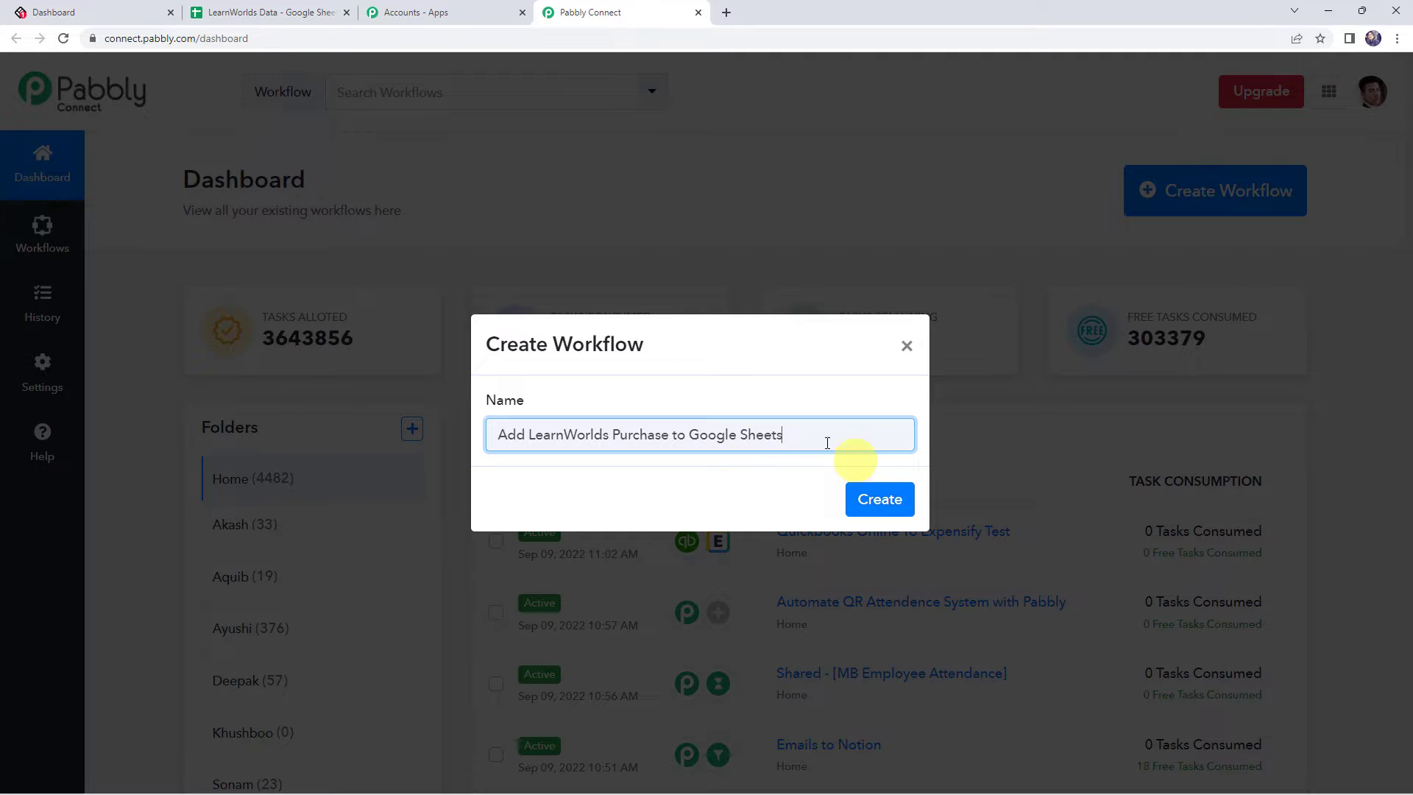
click(880, 498)
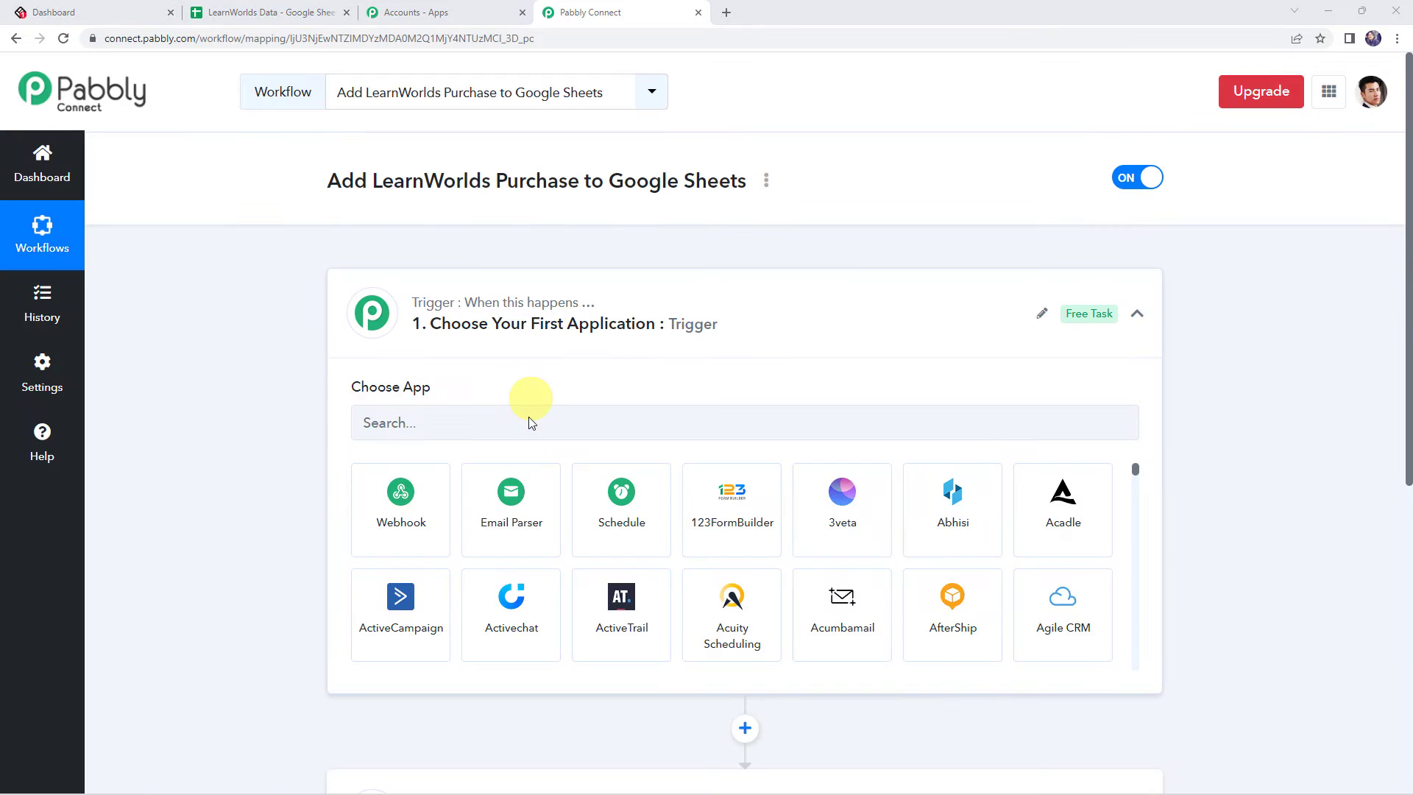
- Set the workflow's trigger application to LearnWorlds with New Purchase as the trigger event
click(744, 317)
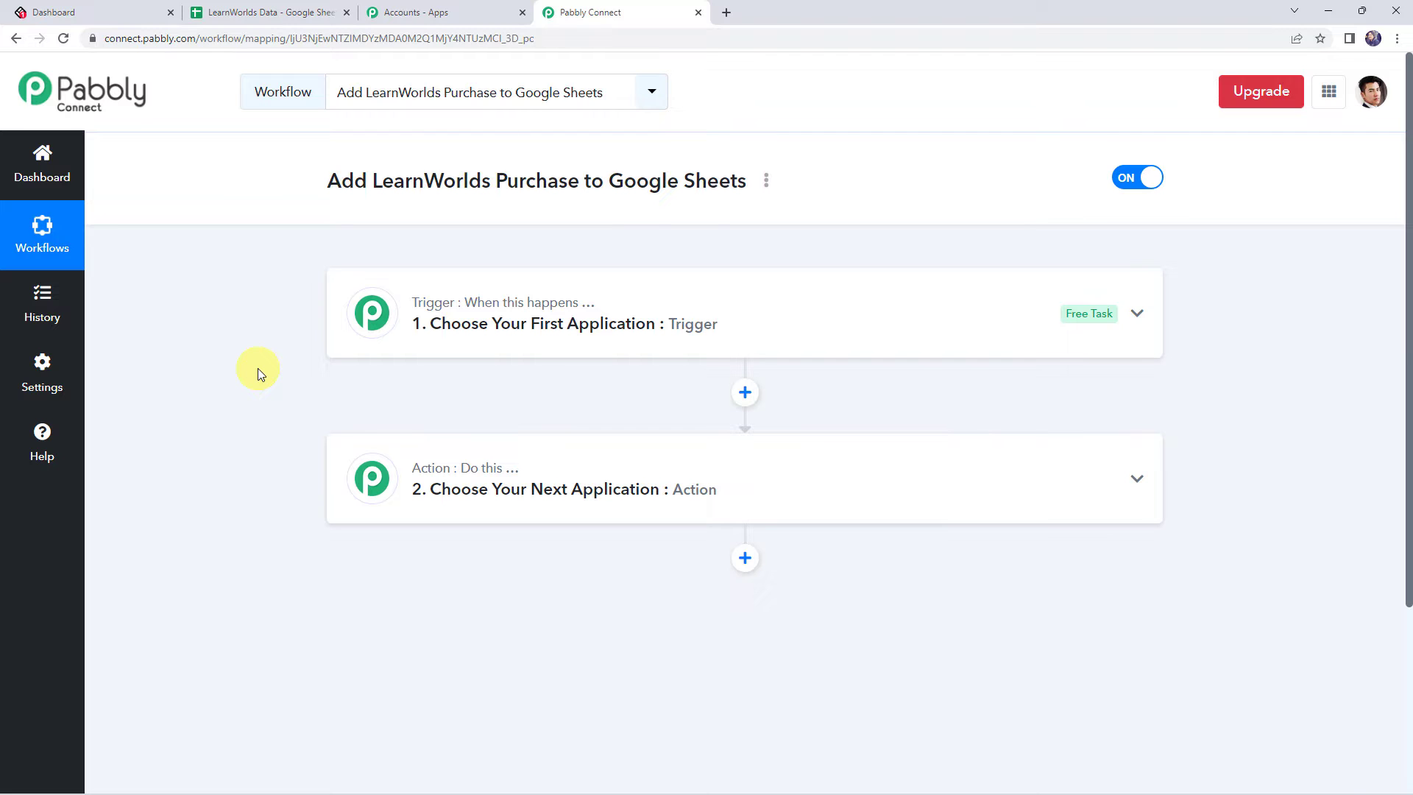
click(693, 323)
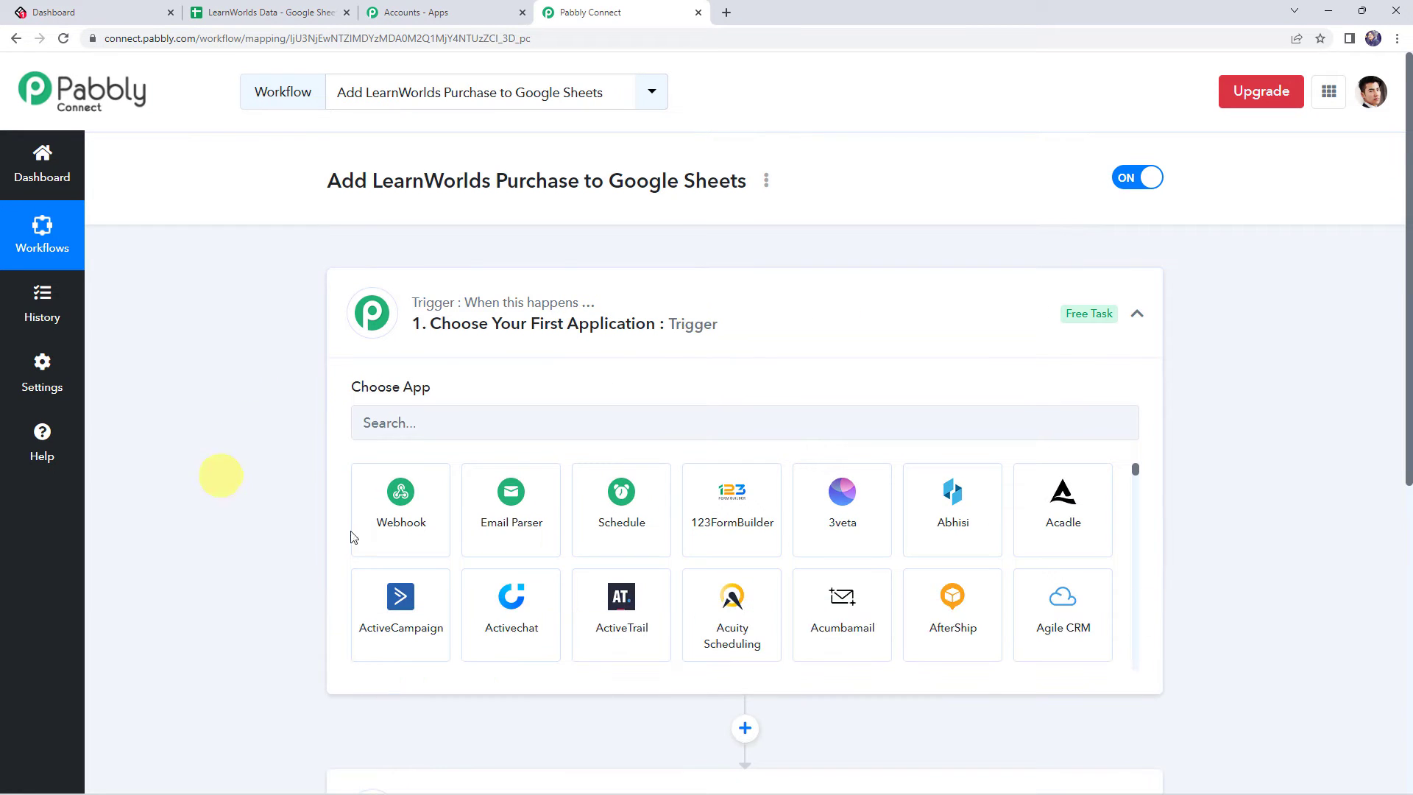
click(365, 431)
text(le)
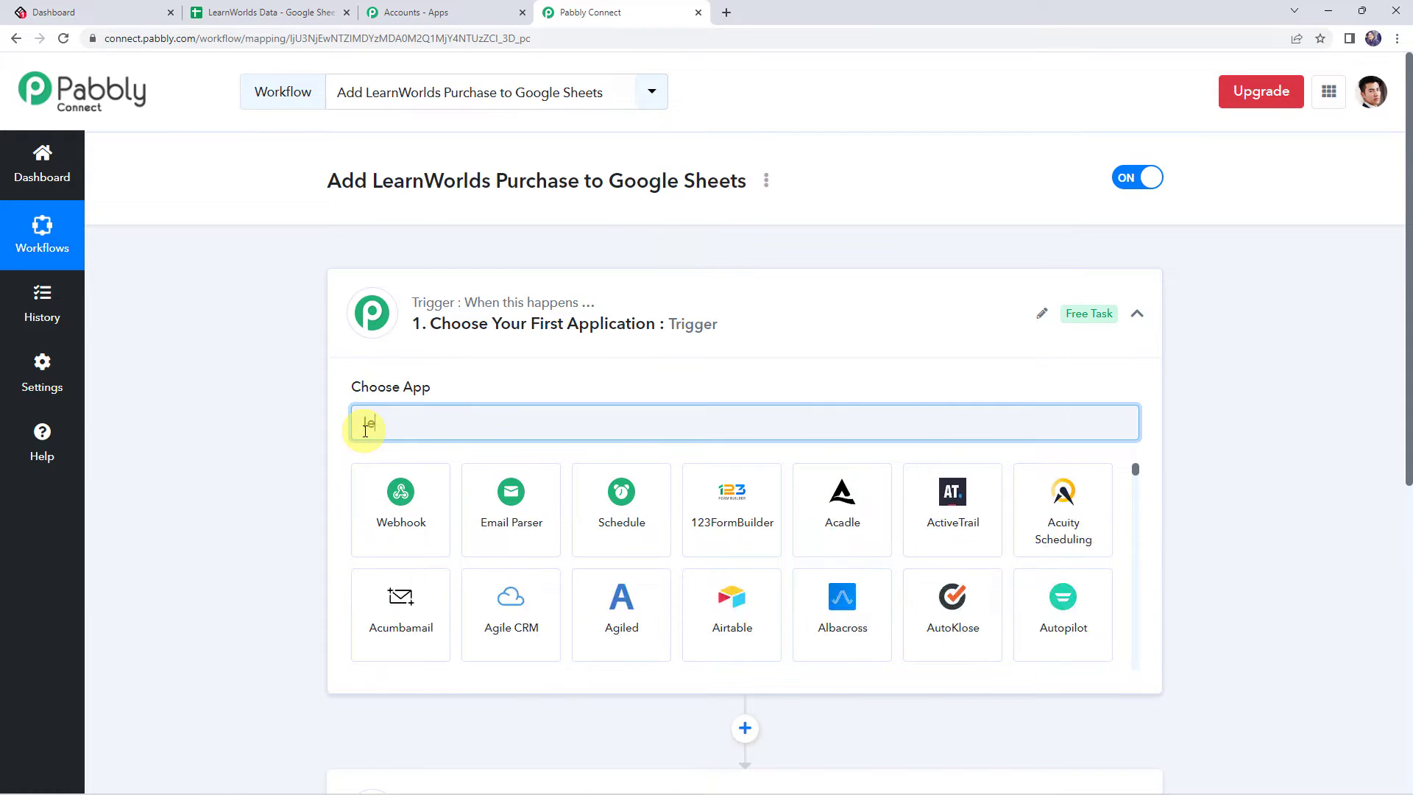
text(arnworls)
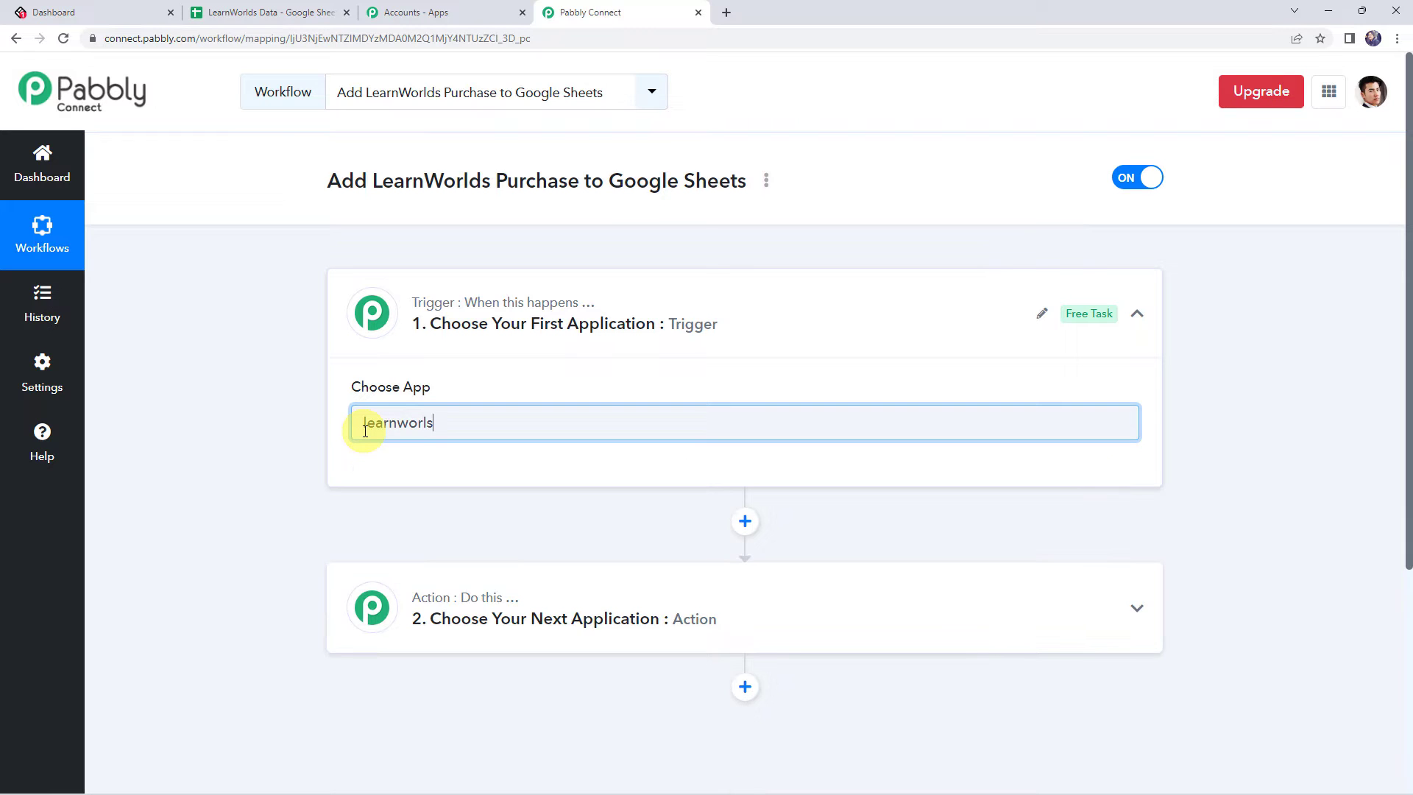
key(BackSpace)
click(379, 499)
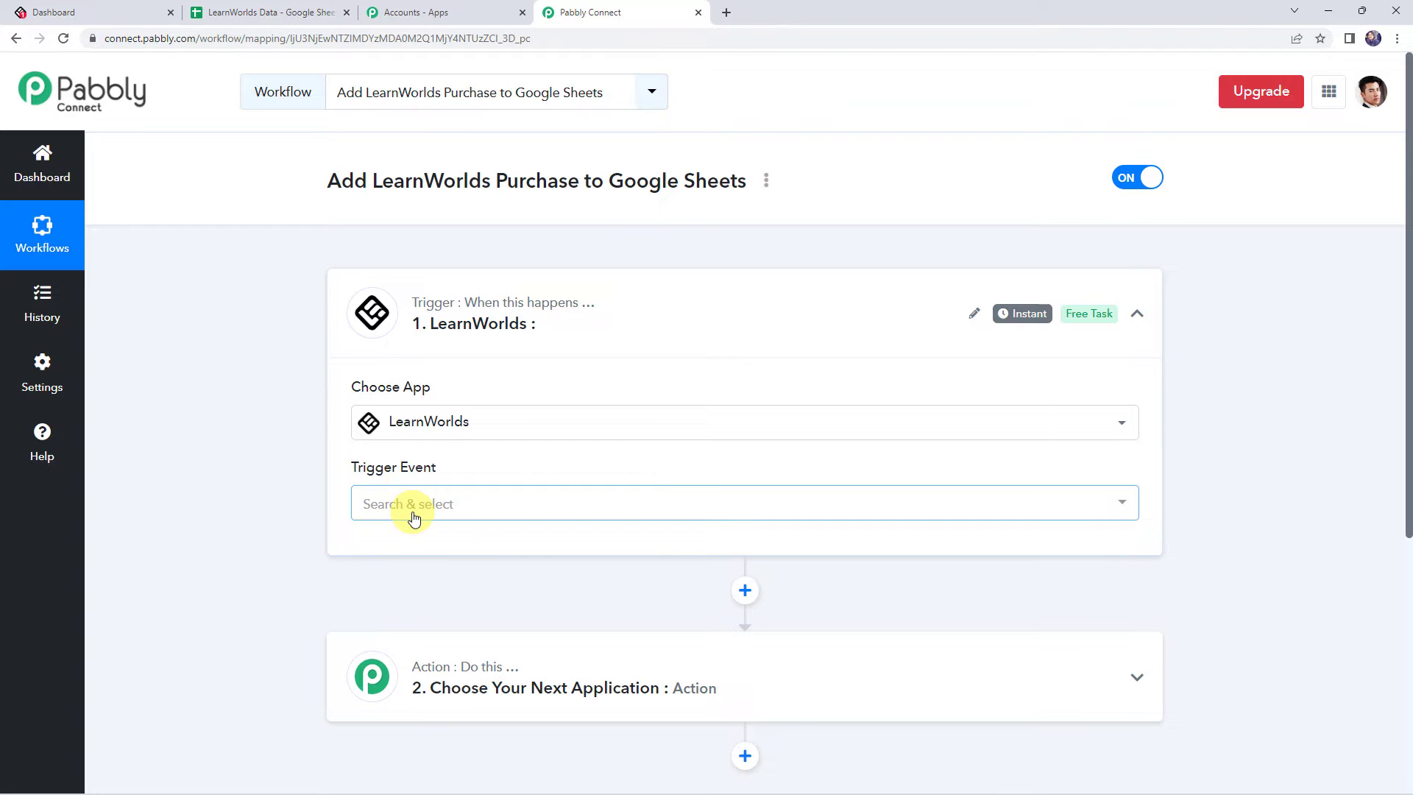
click(412, 515)
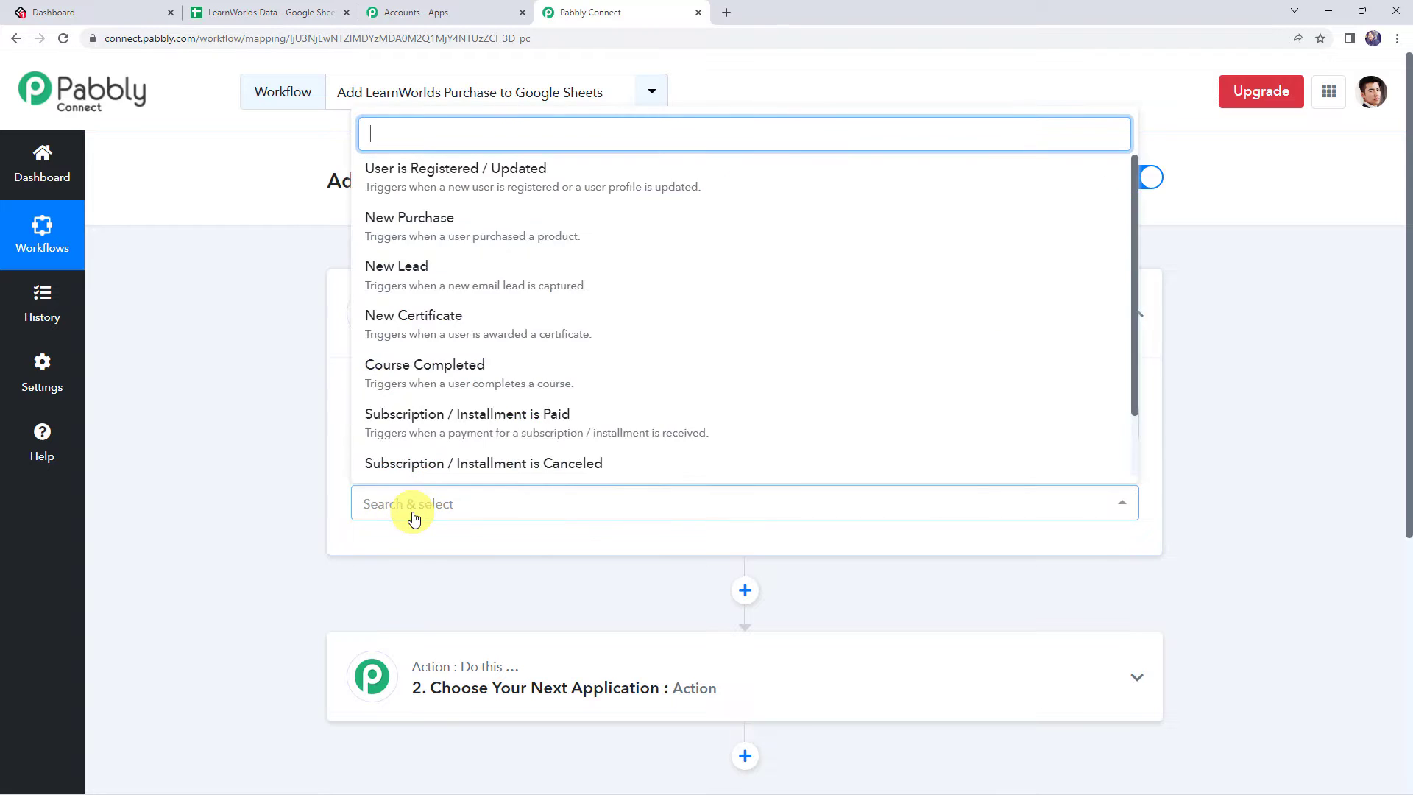
click(409, 221)
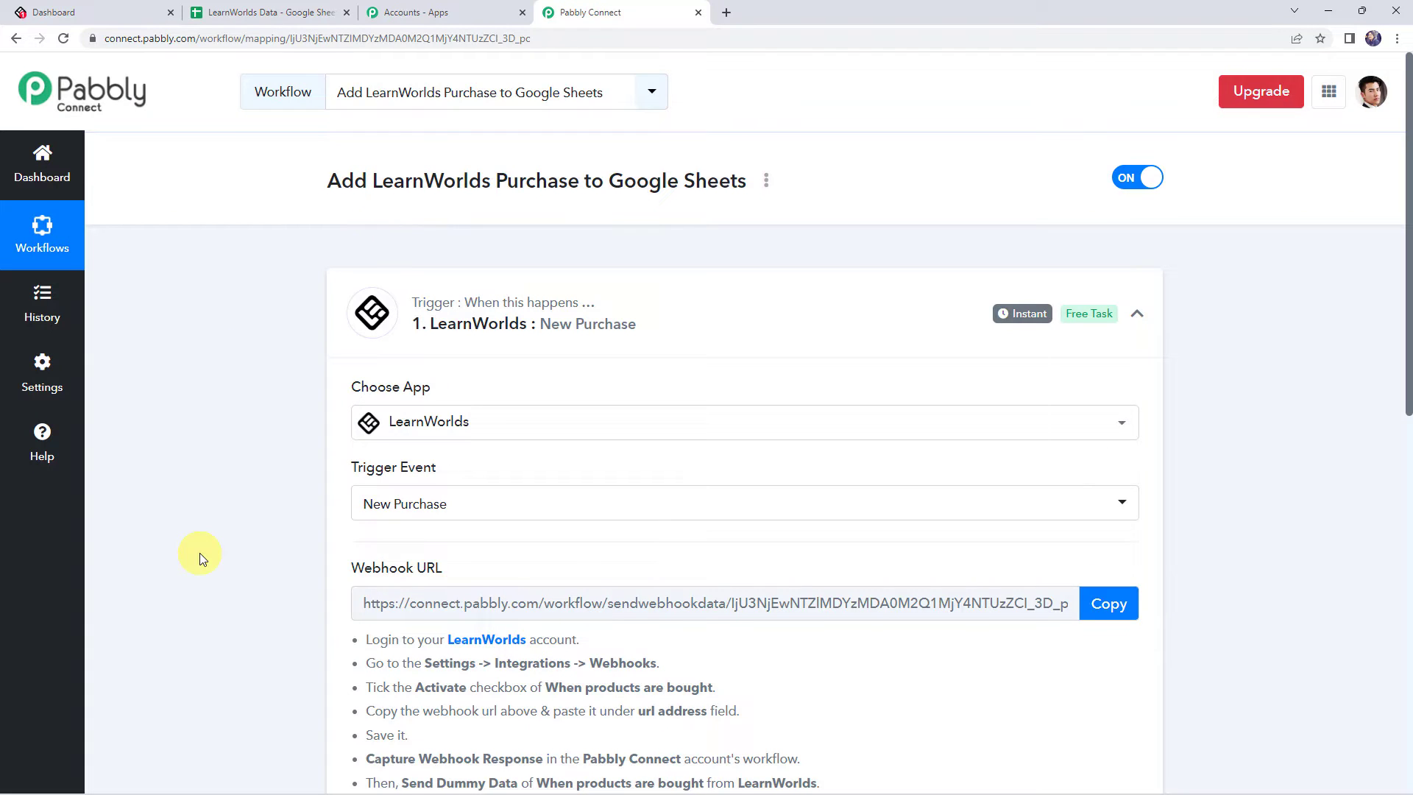
- Copy the trigger's webhook URL and open the developer Webhooks settings in the LearnWorlds school
scroll(198, 555, down, 3)
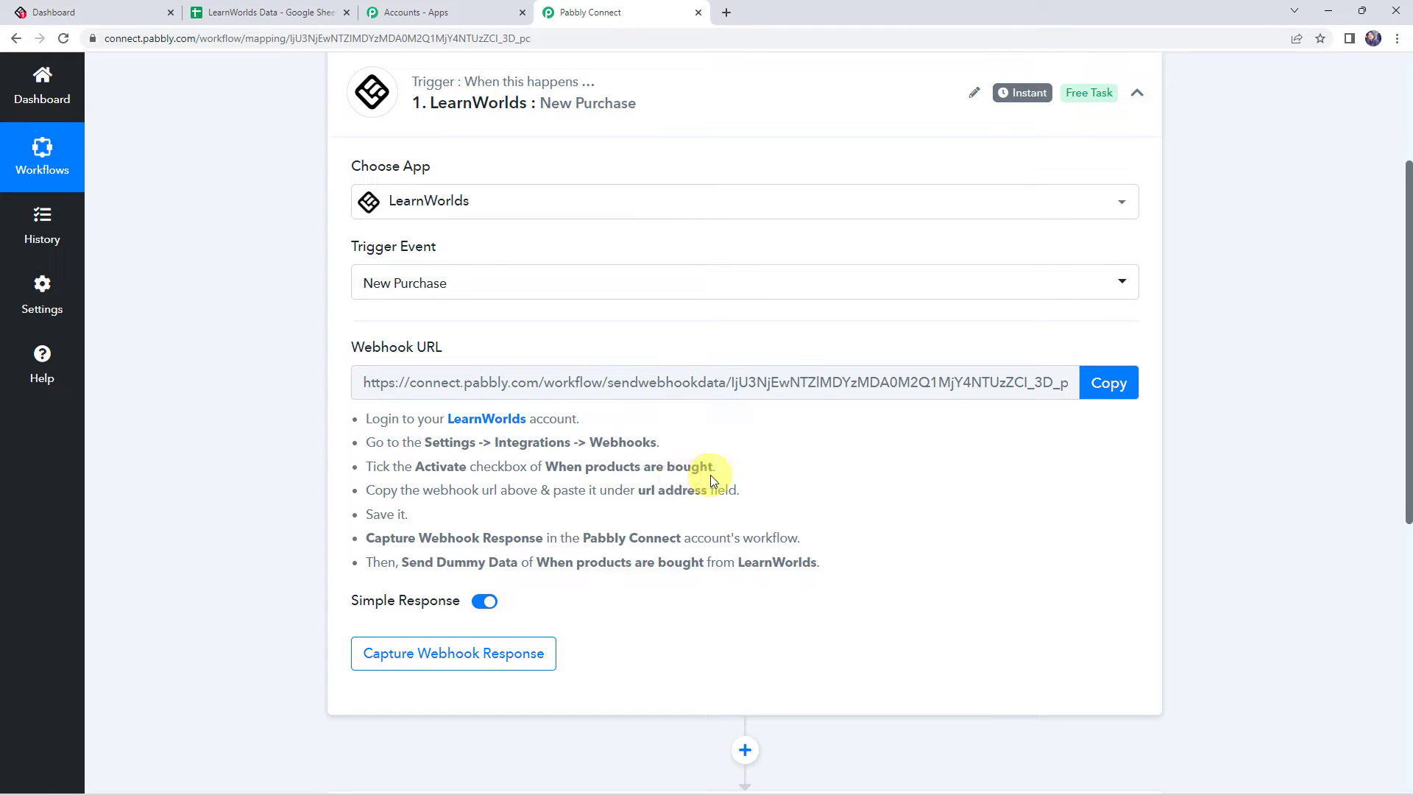
click(1111, 388)
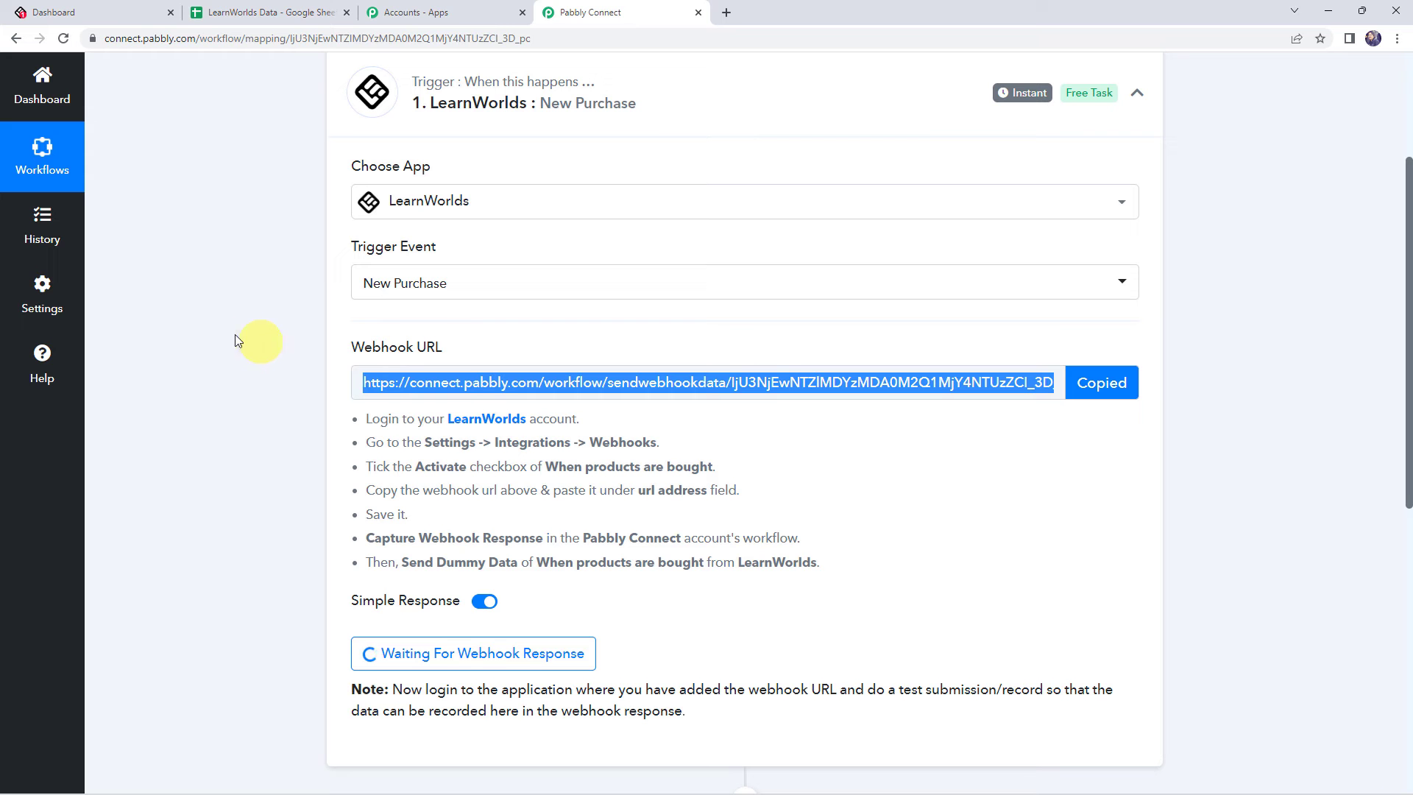
click(112, 11)
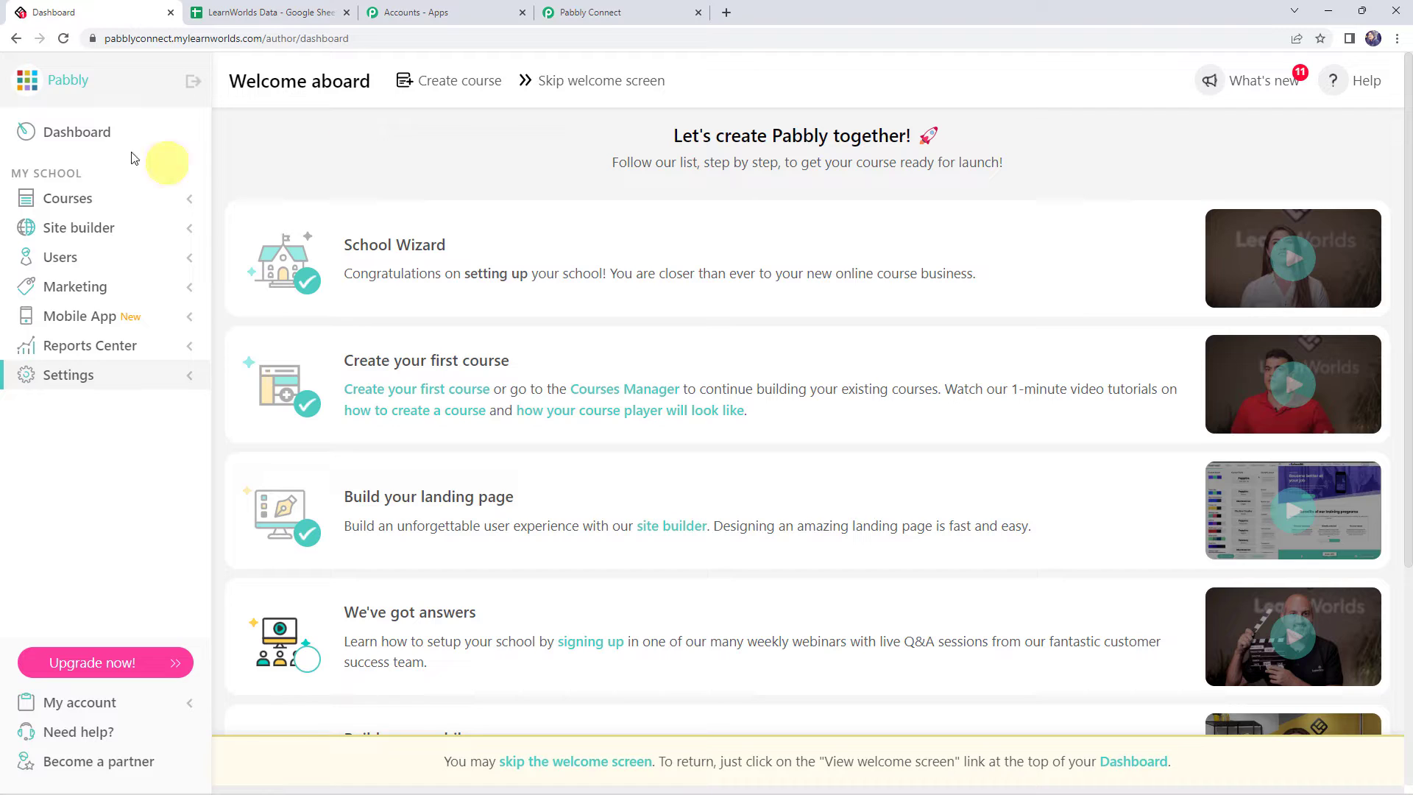
click(103, 377)
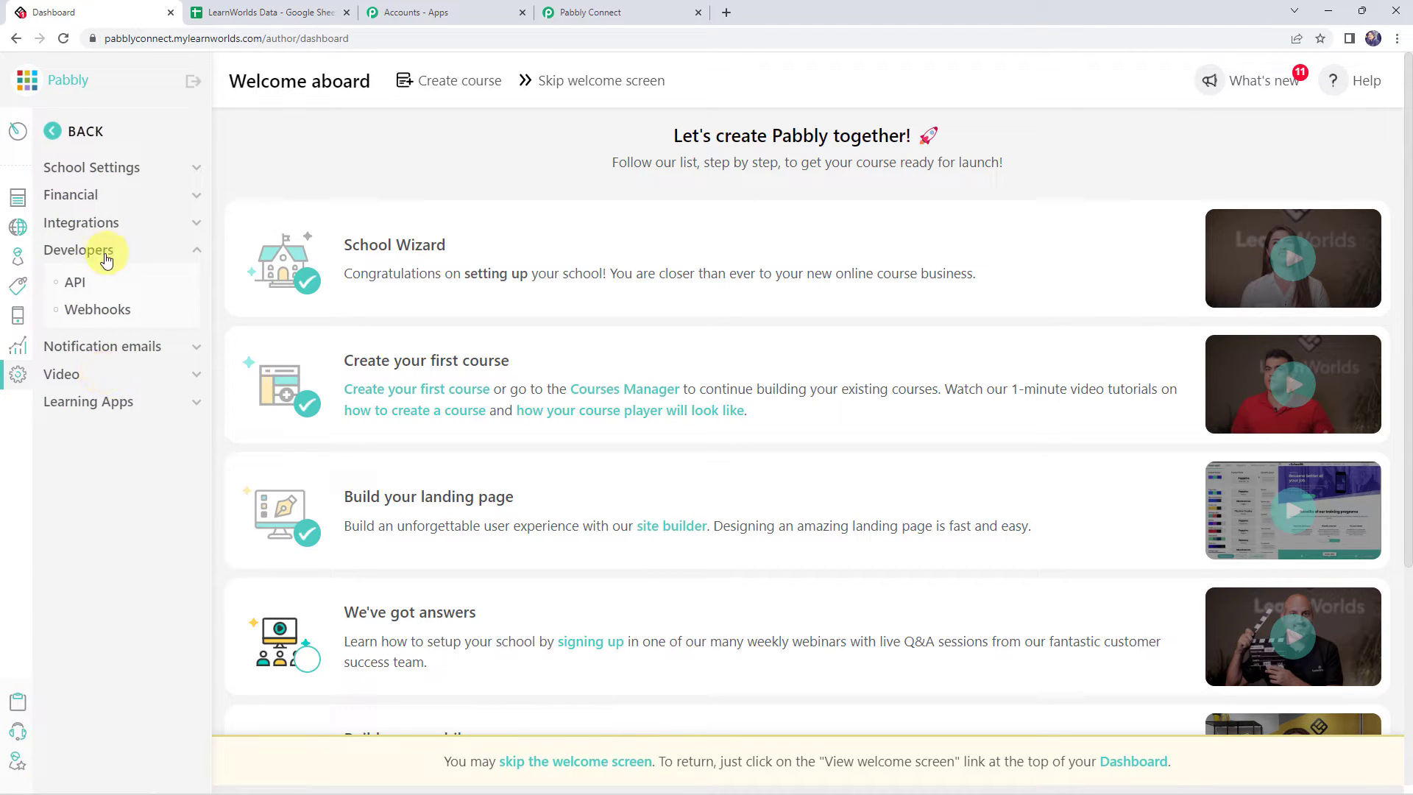
click(96, 309)
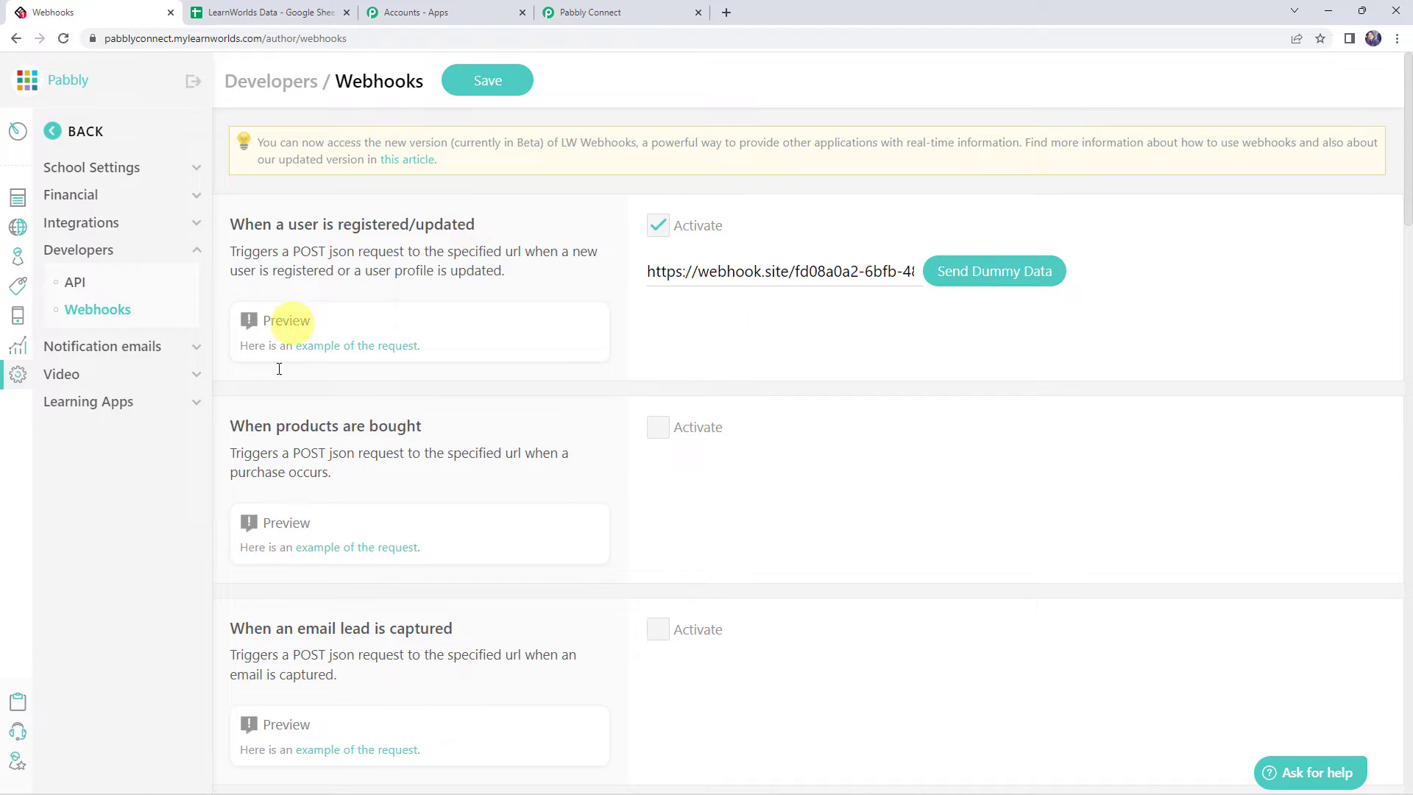
- Activate the "When products are bought" webhook with the copied URL as its address and save the webhook settings
drag(233, 428, 418, 434)
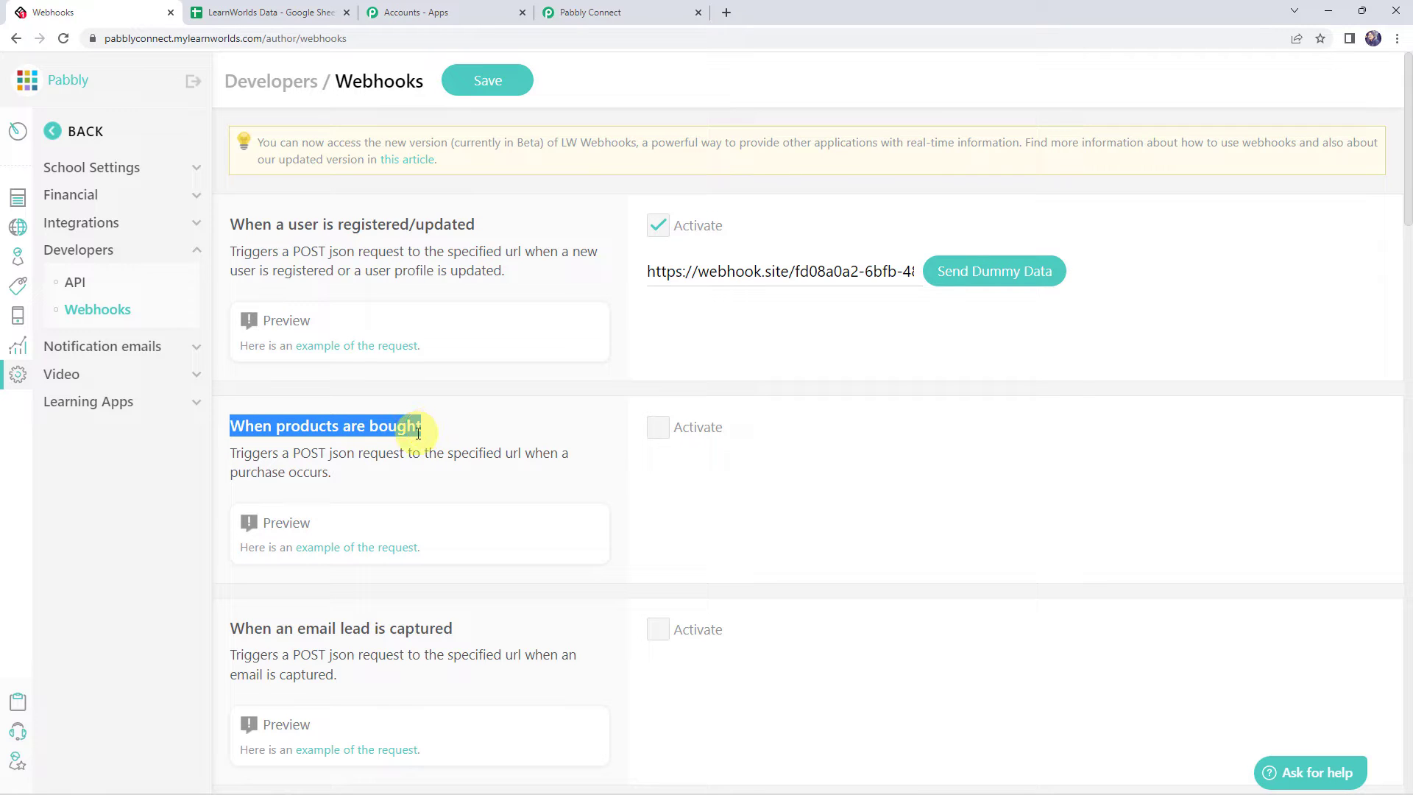
click(659, 428)
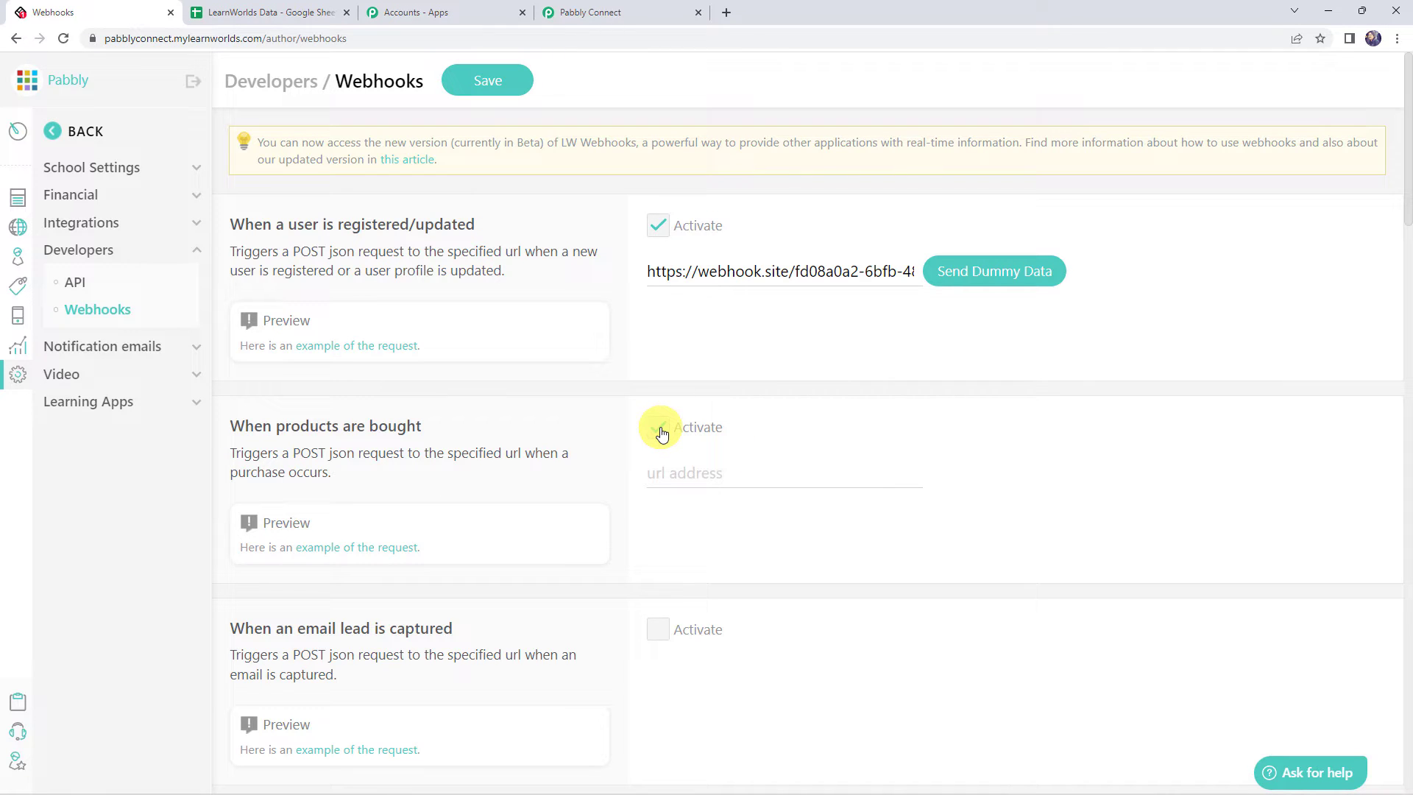
right_click(685, 474)
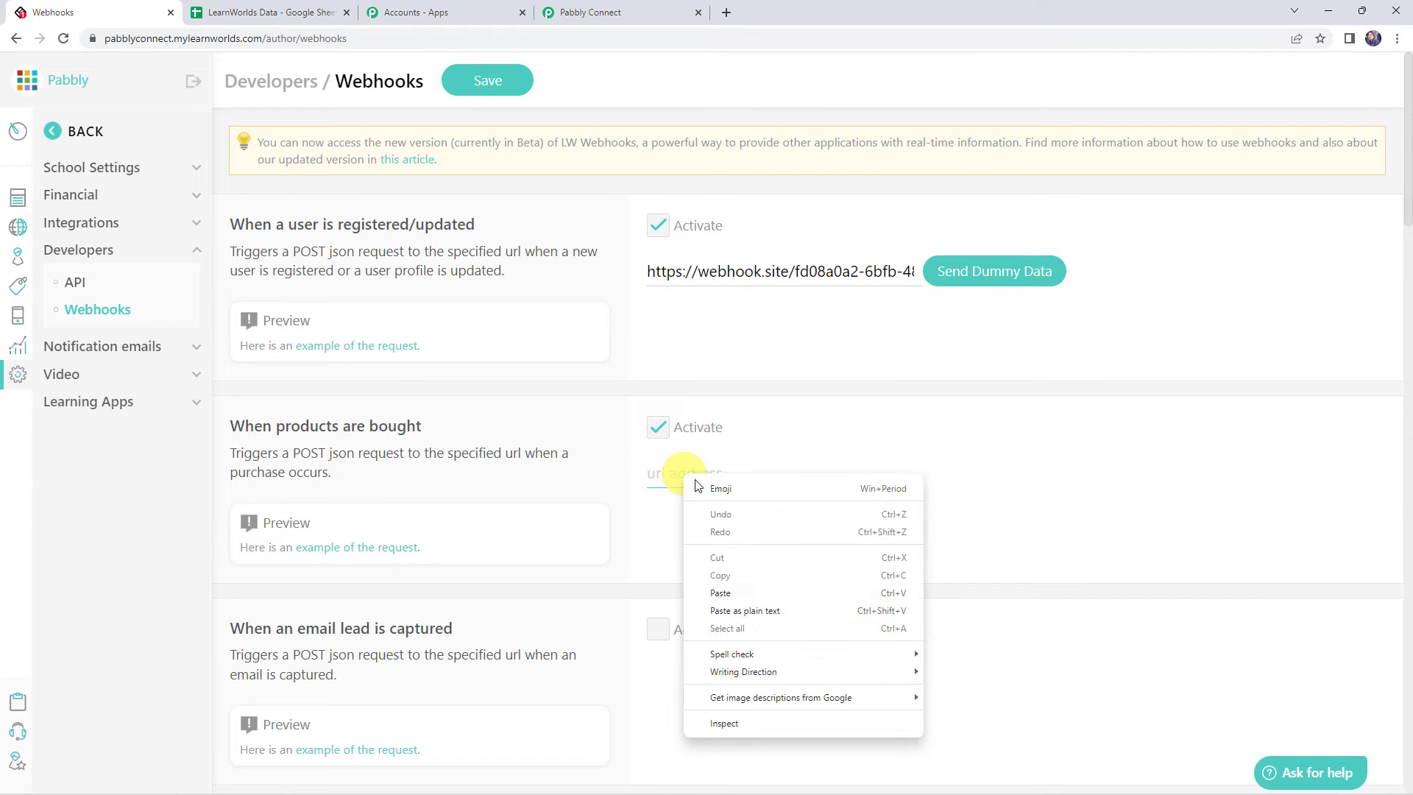
click(717, 593)
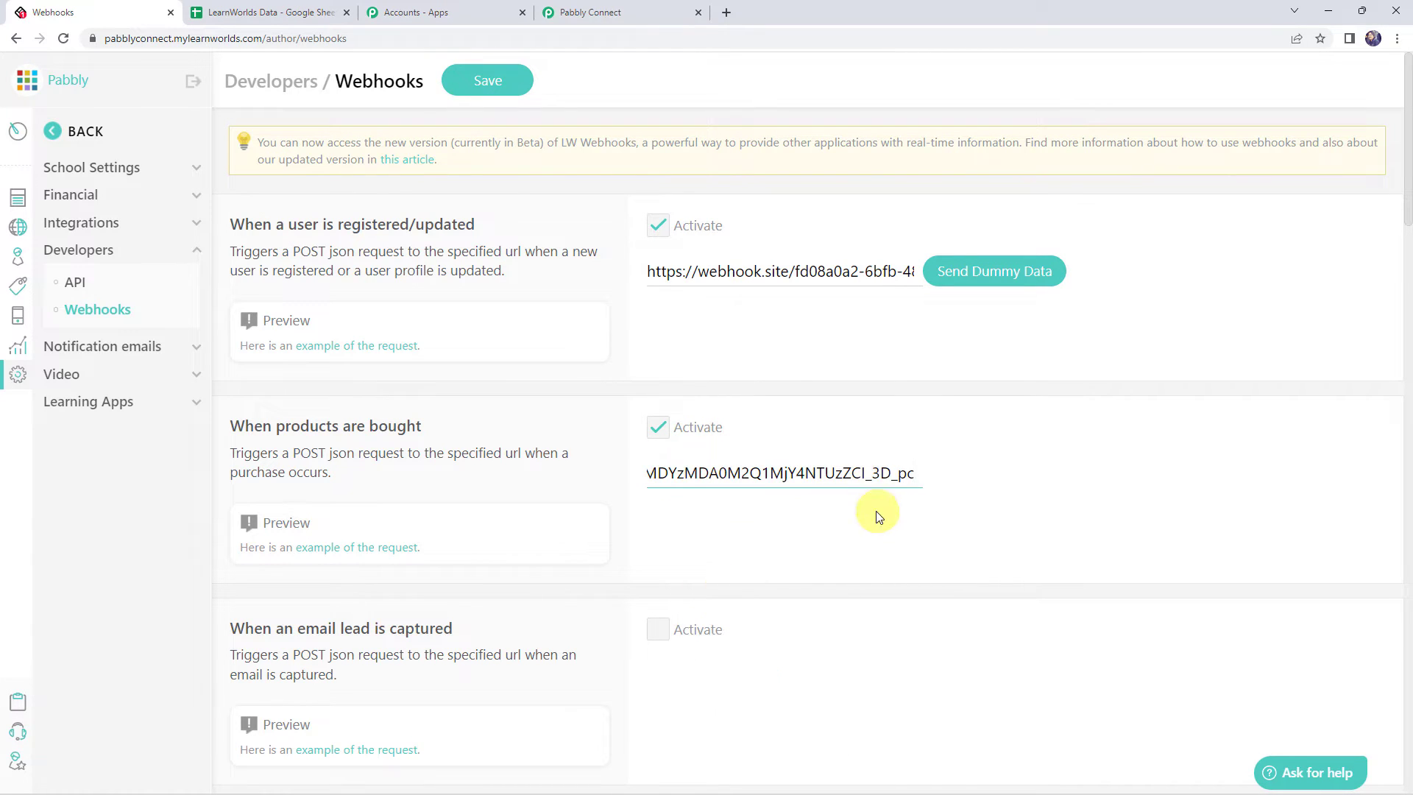
click(850, 507)
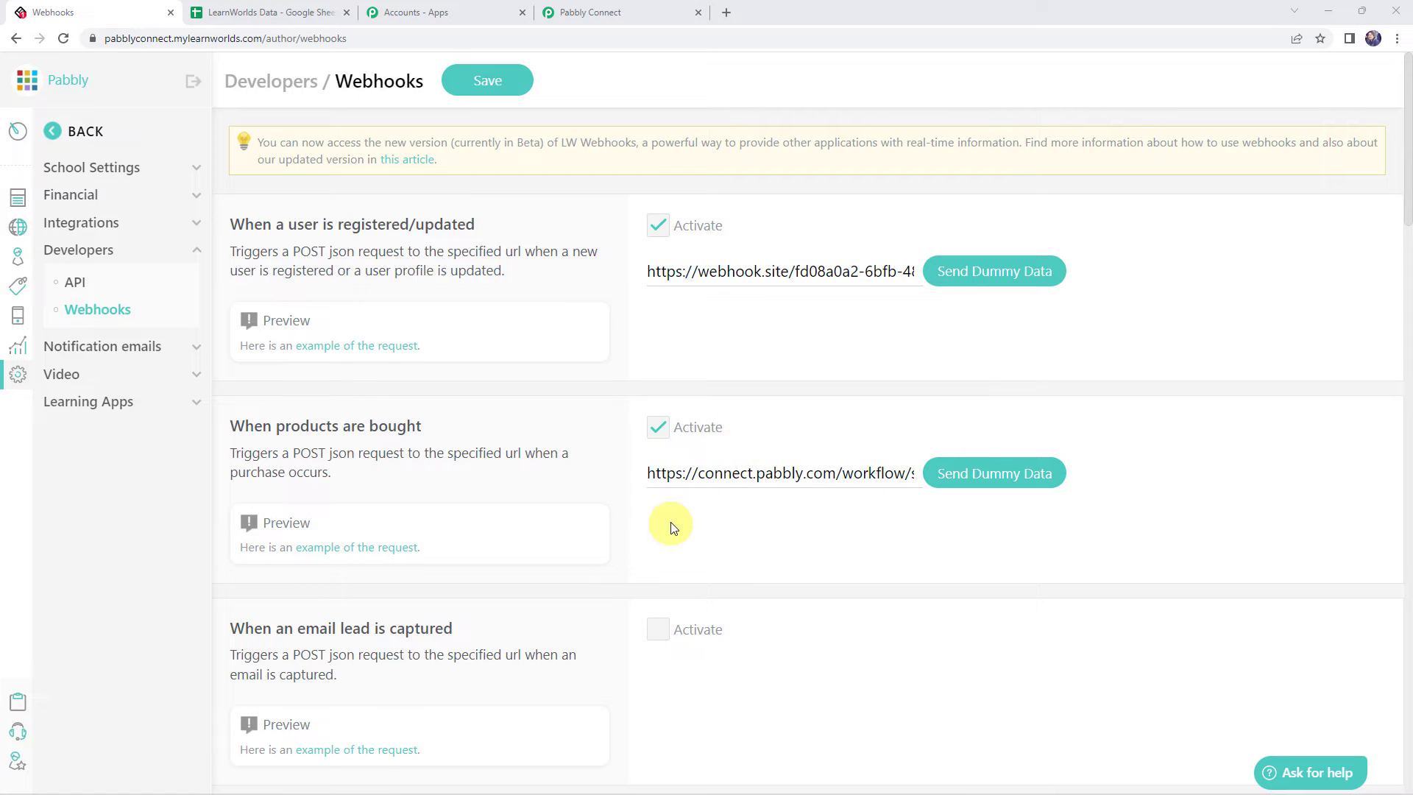
click(488, 84)
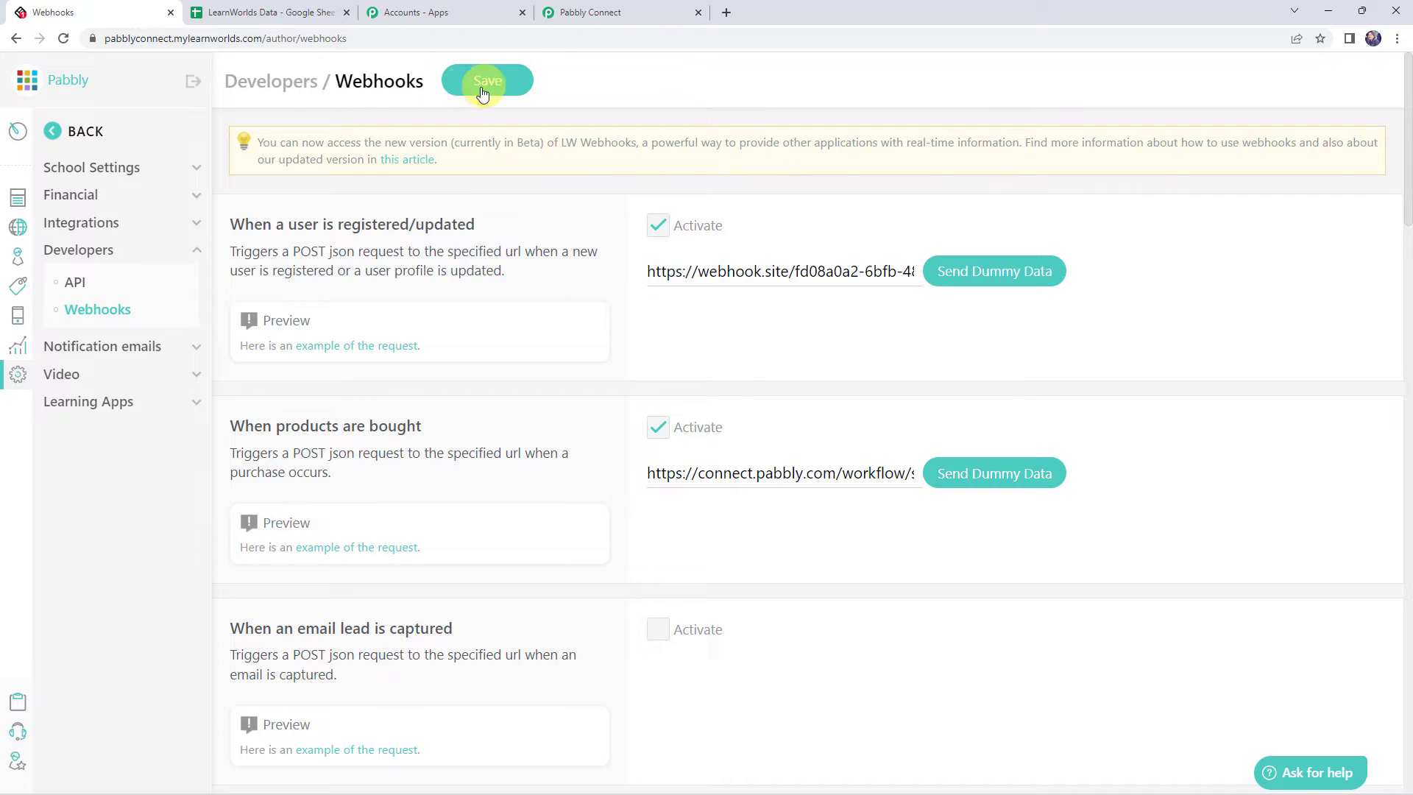
- Check the trigger's webhook capture in Pabbly Connect, then open the Core PHP Programming course in LearnWorlds and preview its overview page
click(633, 15)
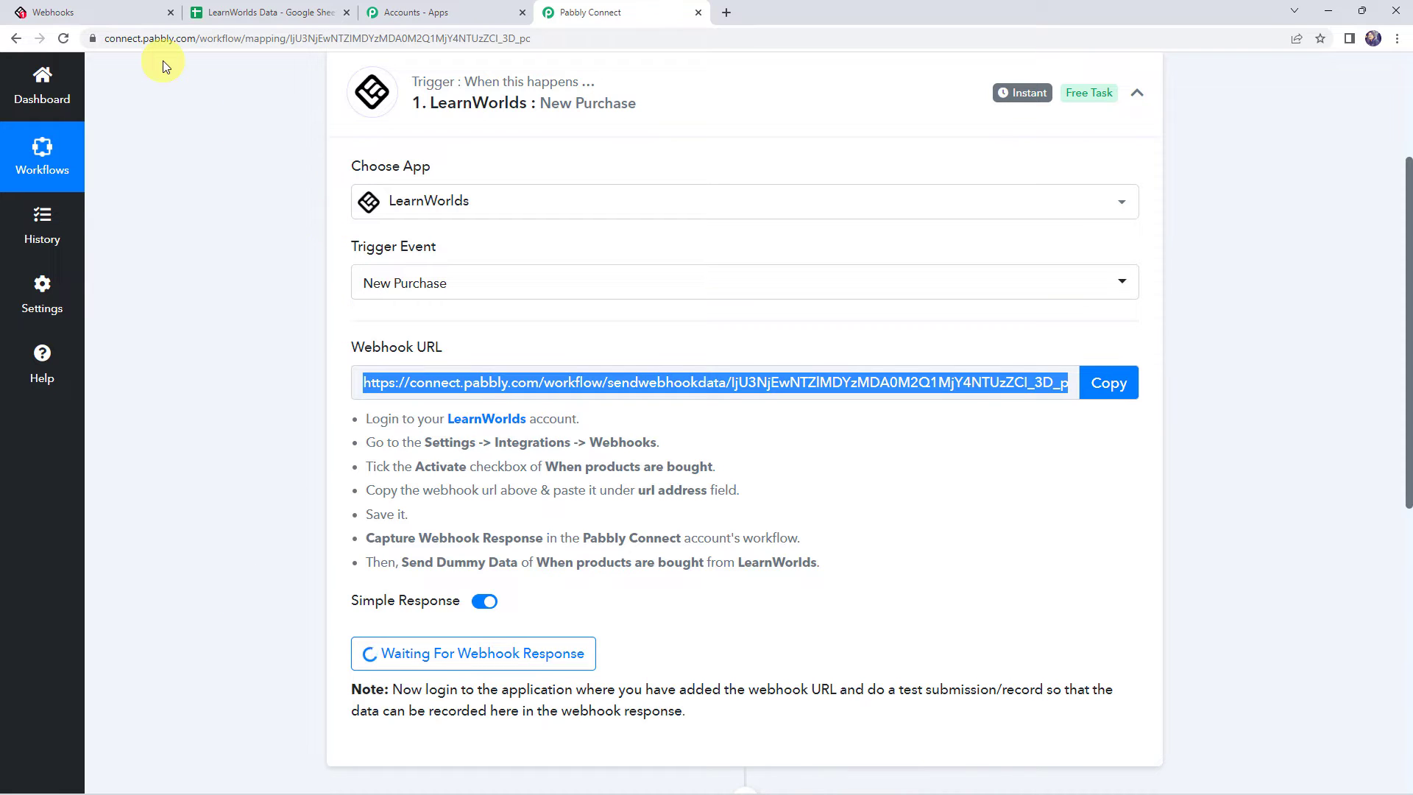
click(93, 8)
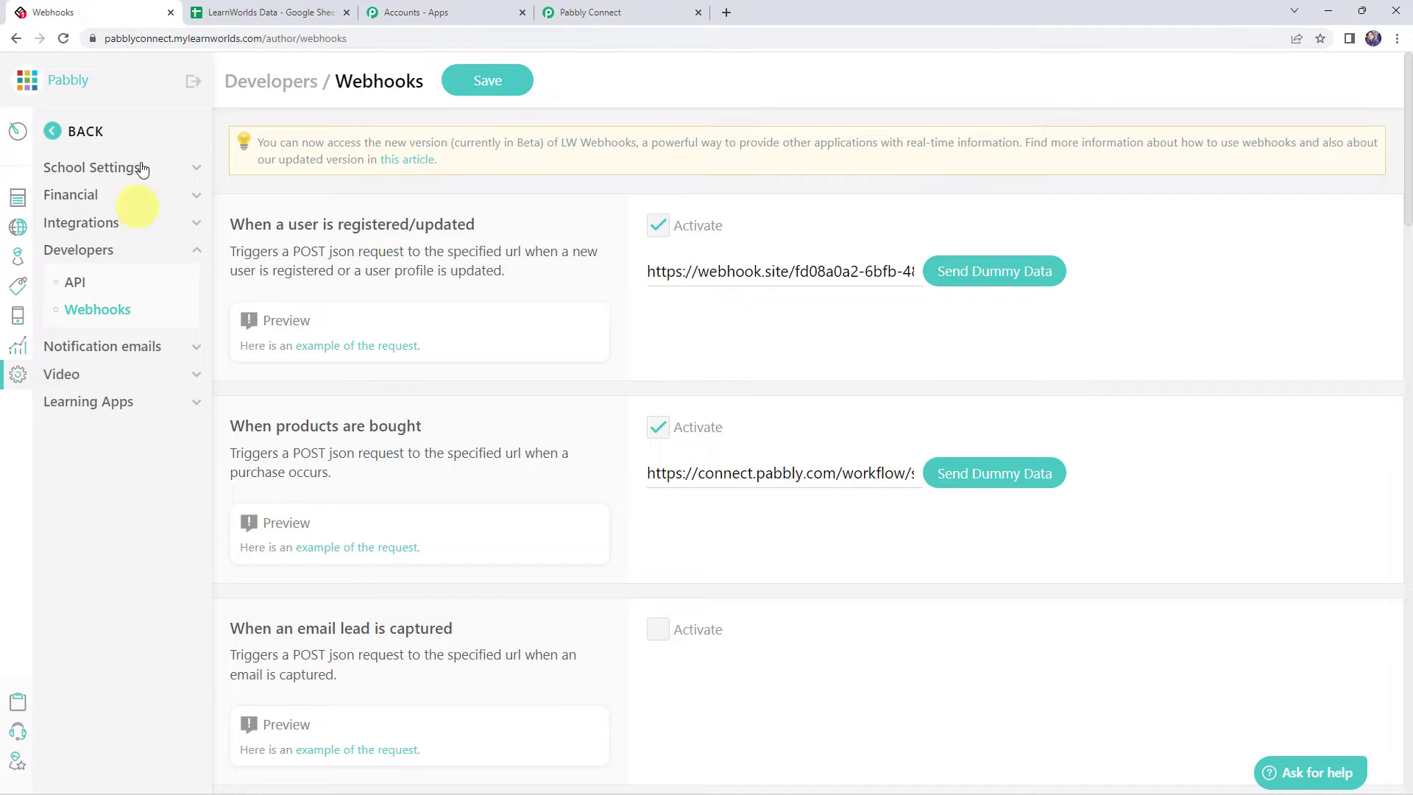
click(85, 133)
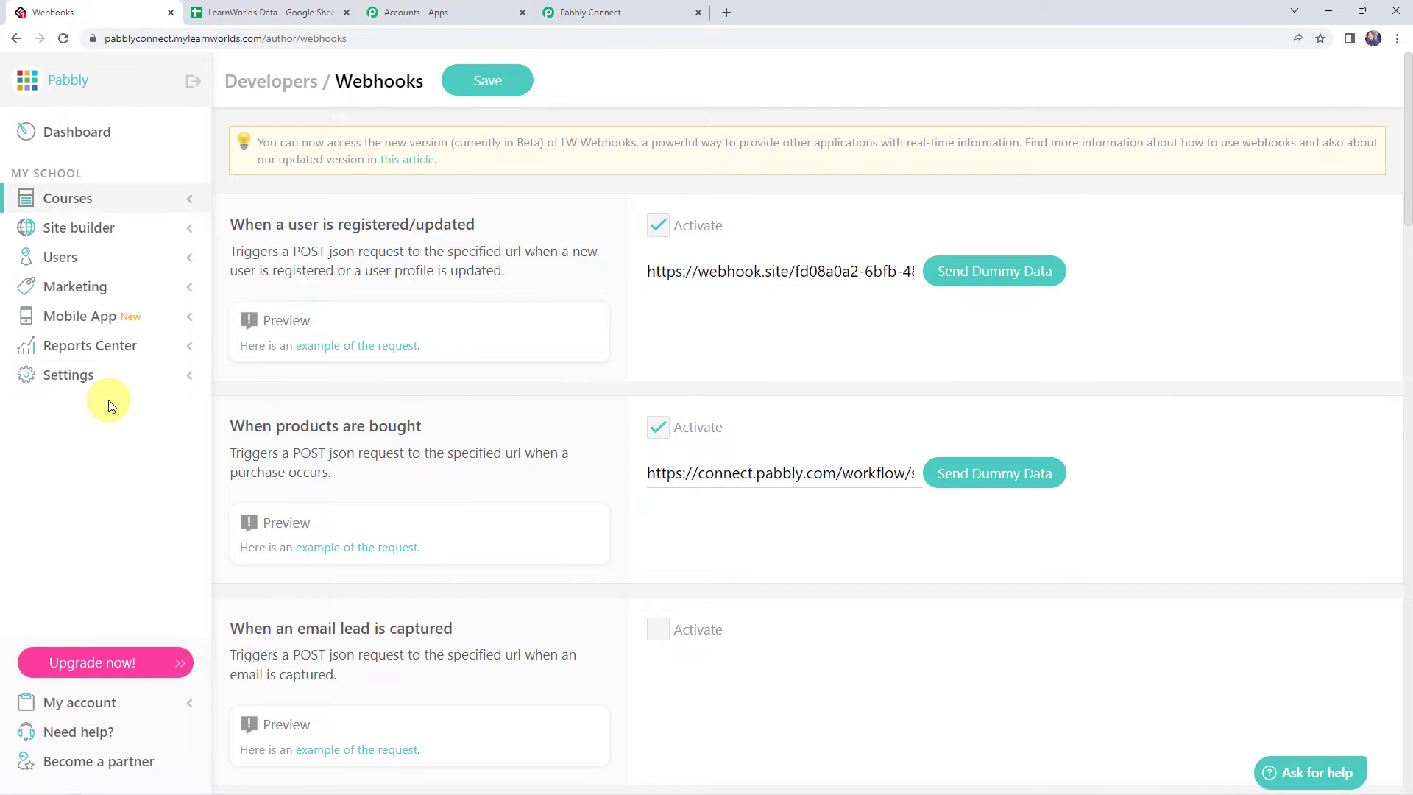
click(77, 209)
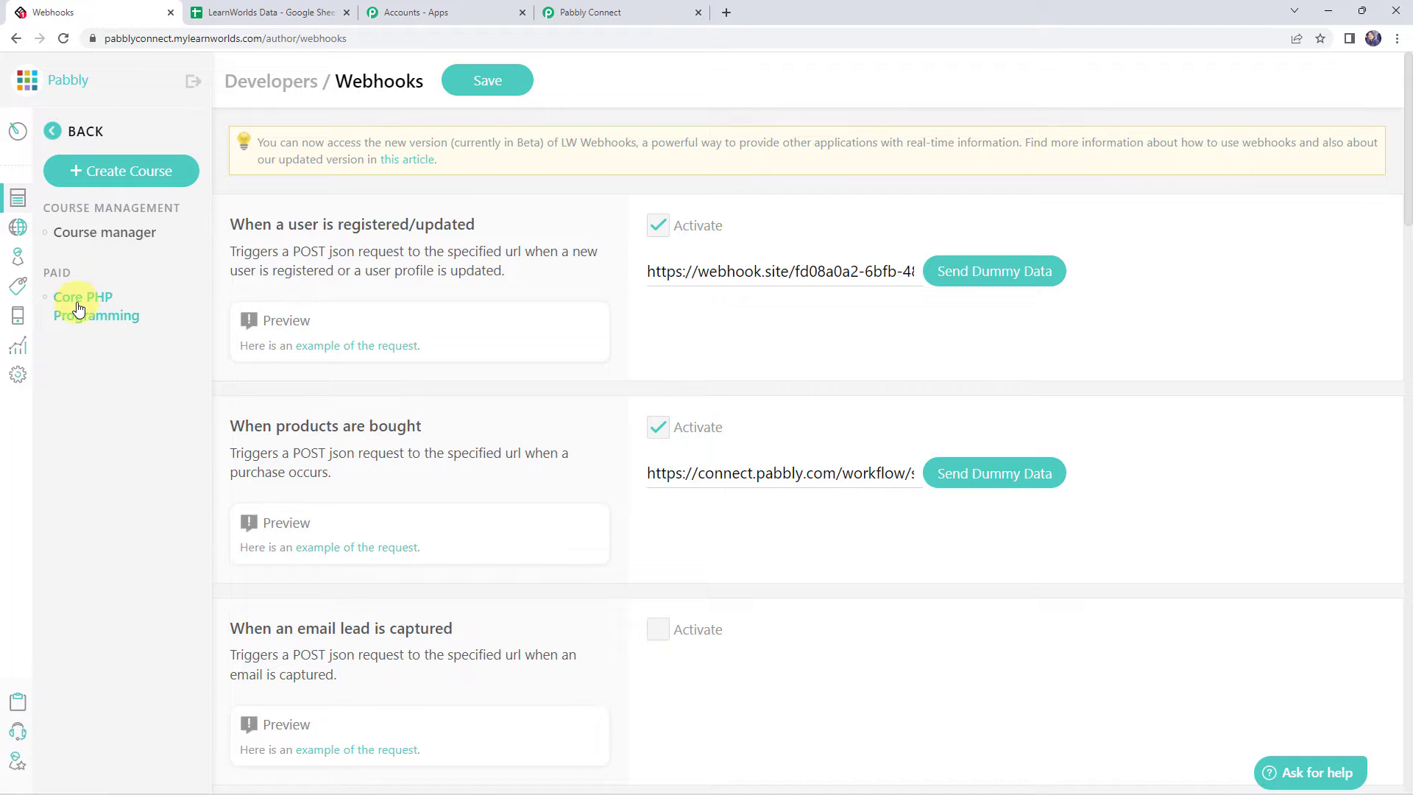
click(80, 308)
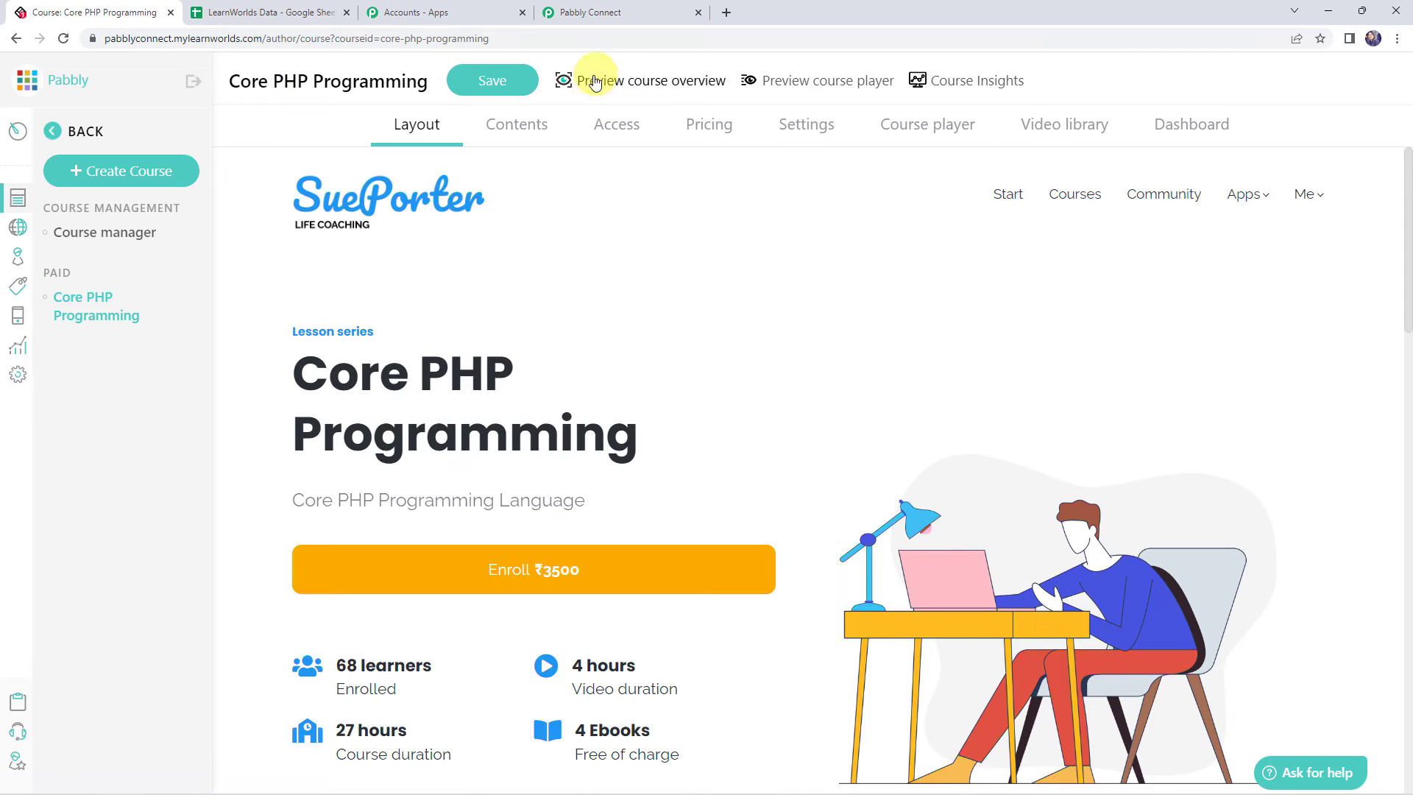
click(650, 82)
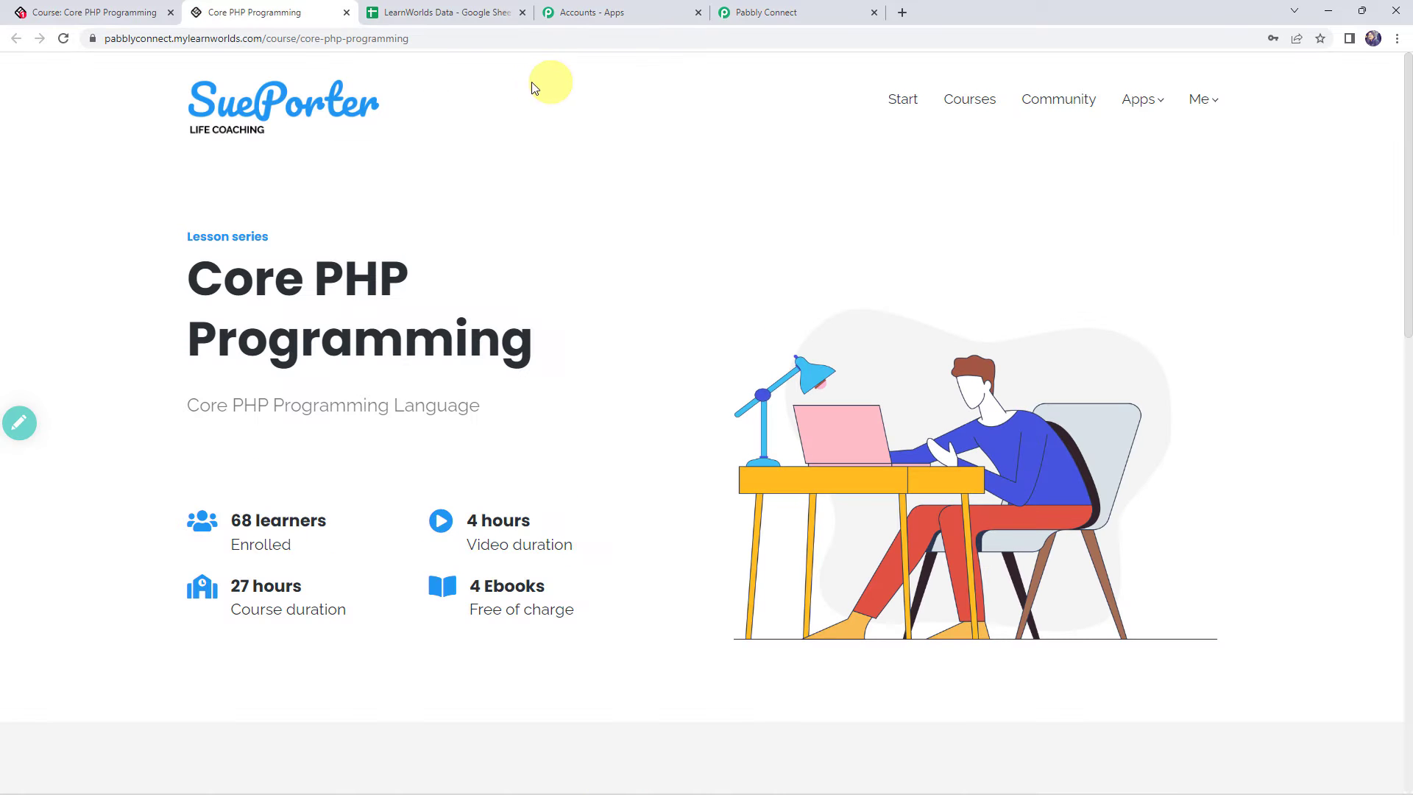
- Open the Core PHP Programming course page in an incognito window using its copied address and start enrolling in the course
click(425, 37)
key(ctrl+c)
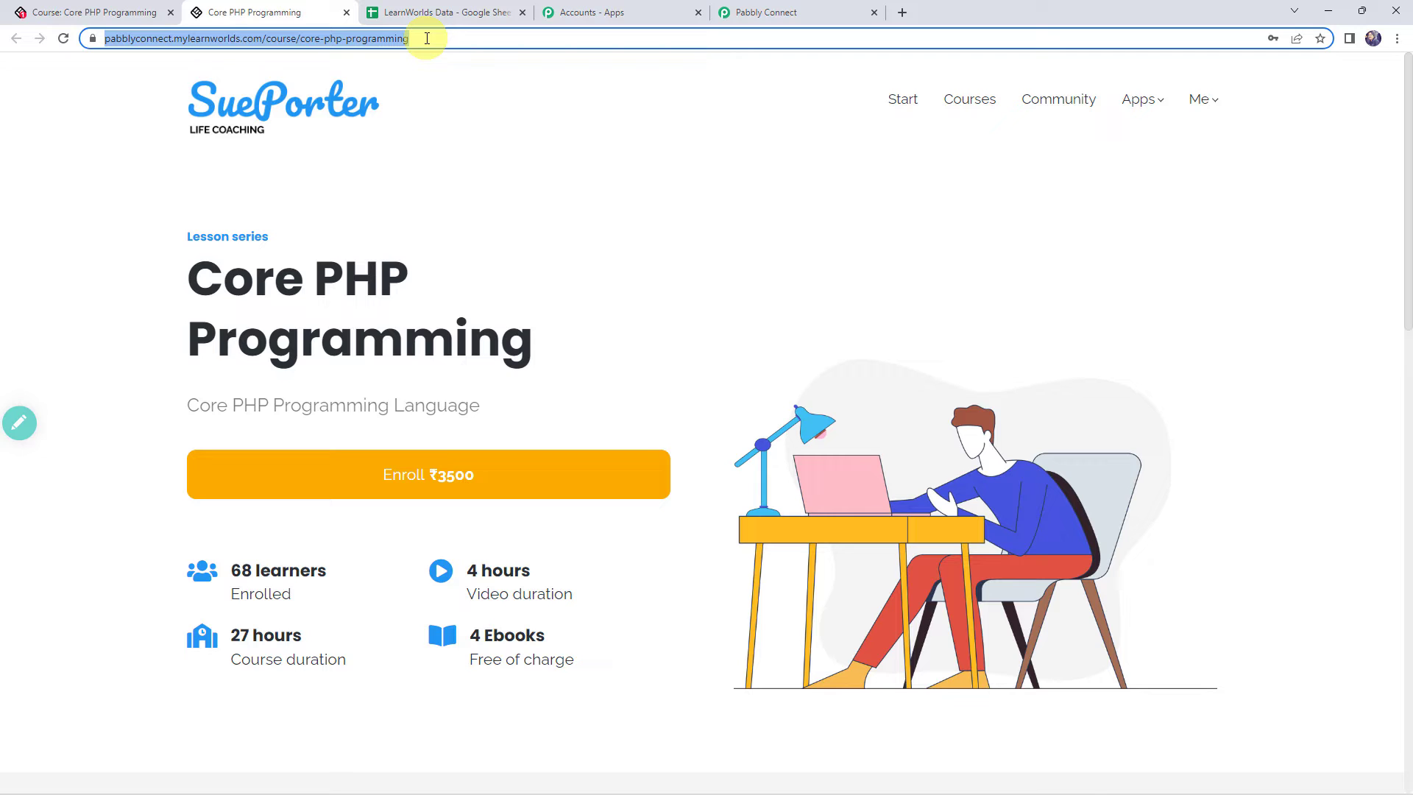
key(ctrl+shift+n)
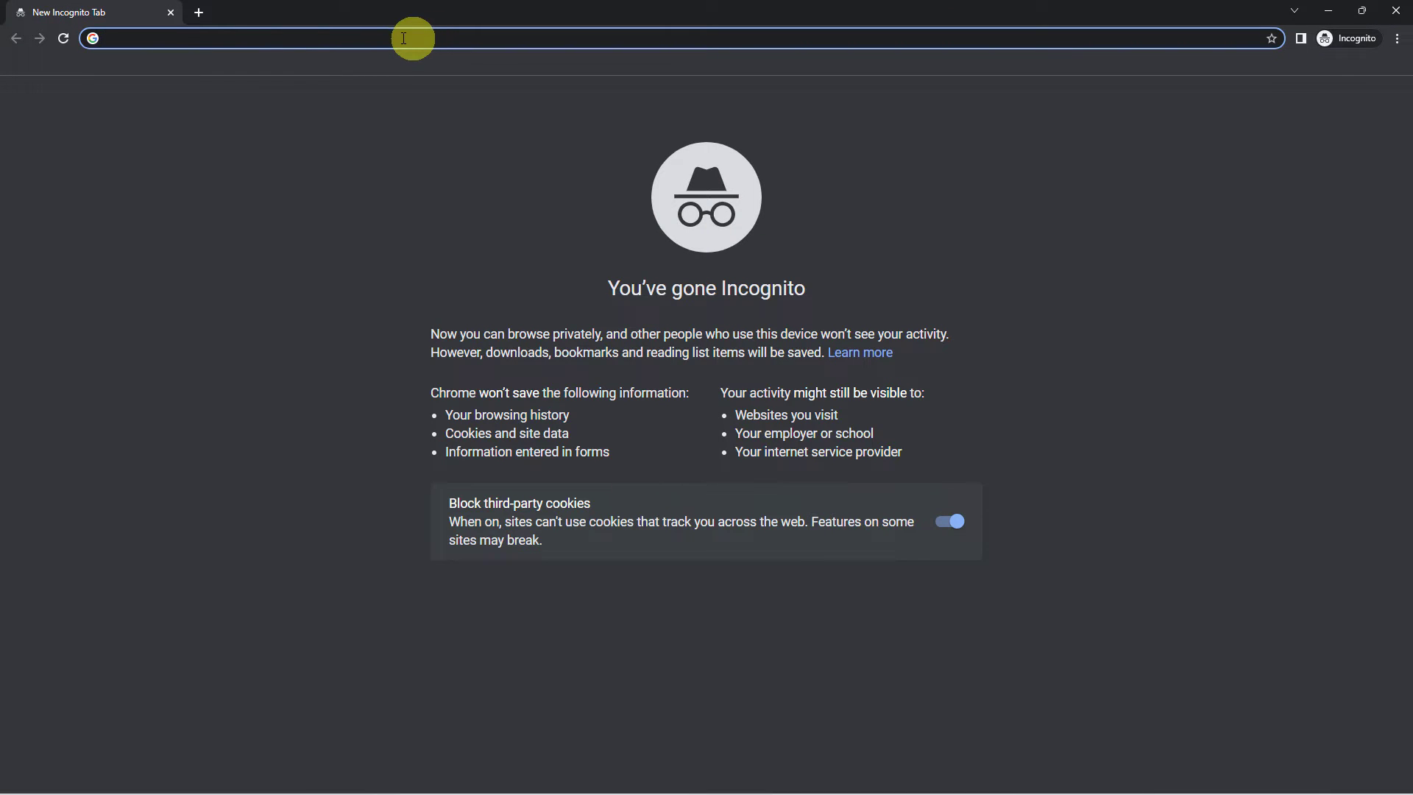
key(ctrl+v)
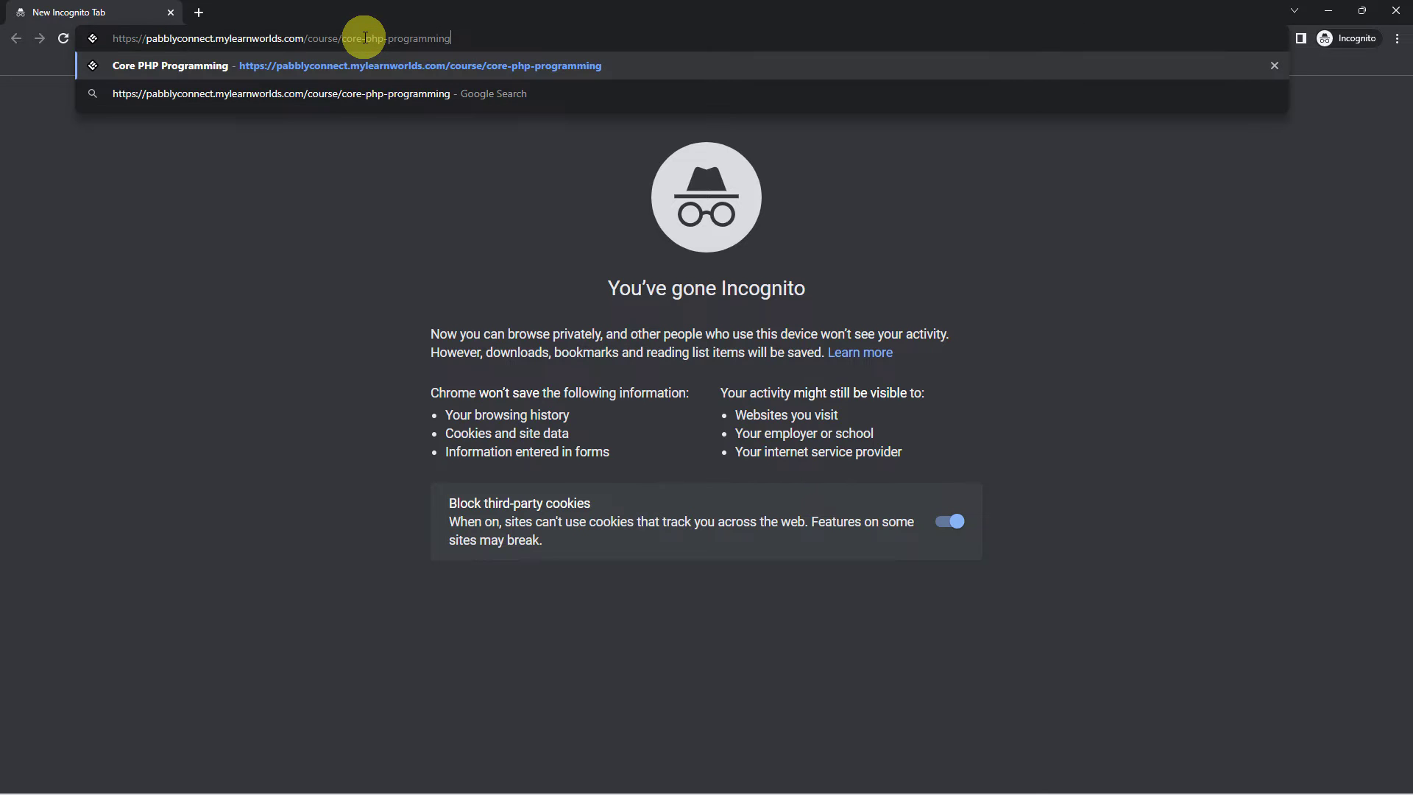
key(Return)
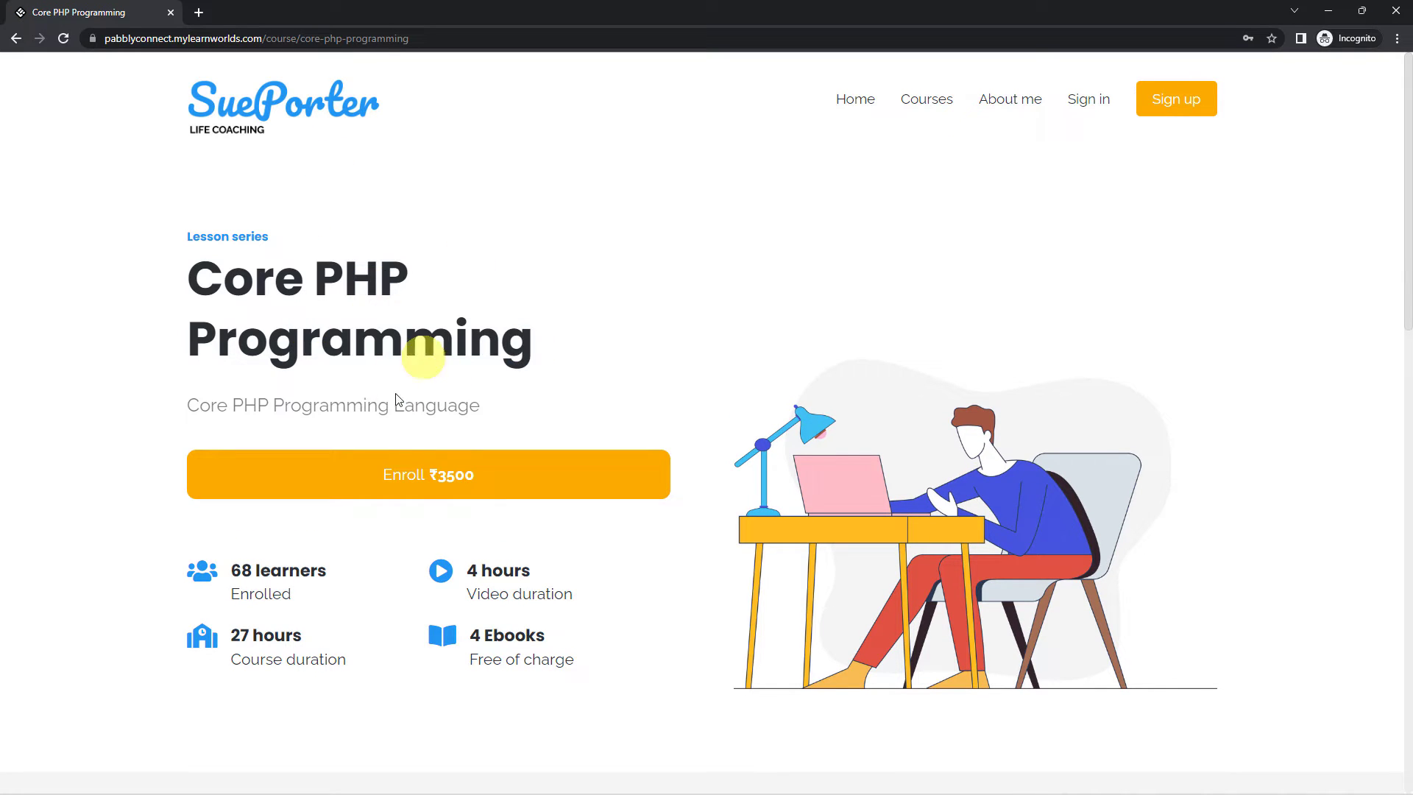
click(419, 490)
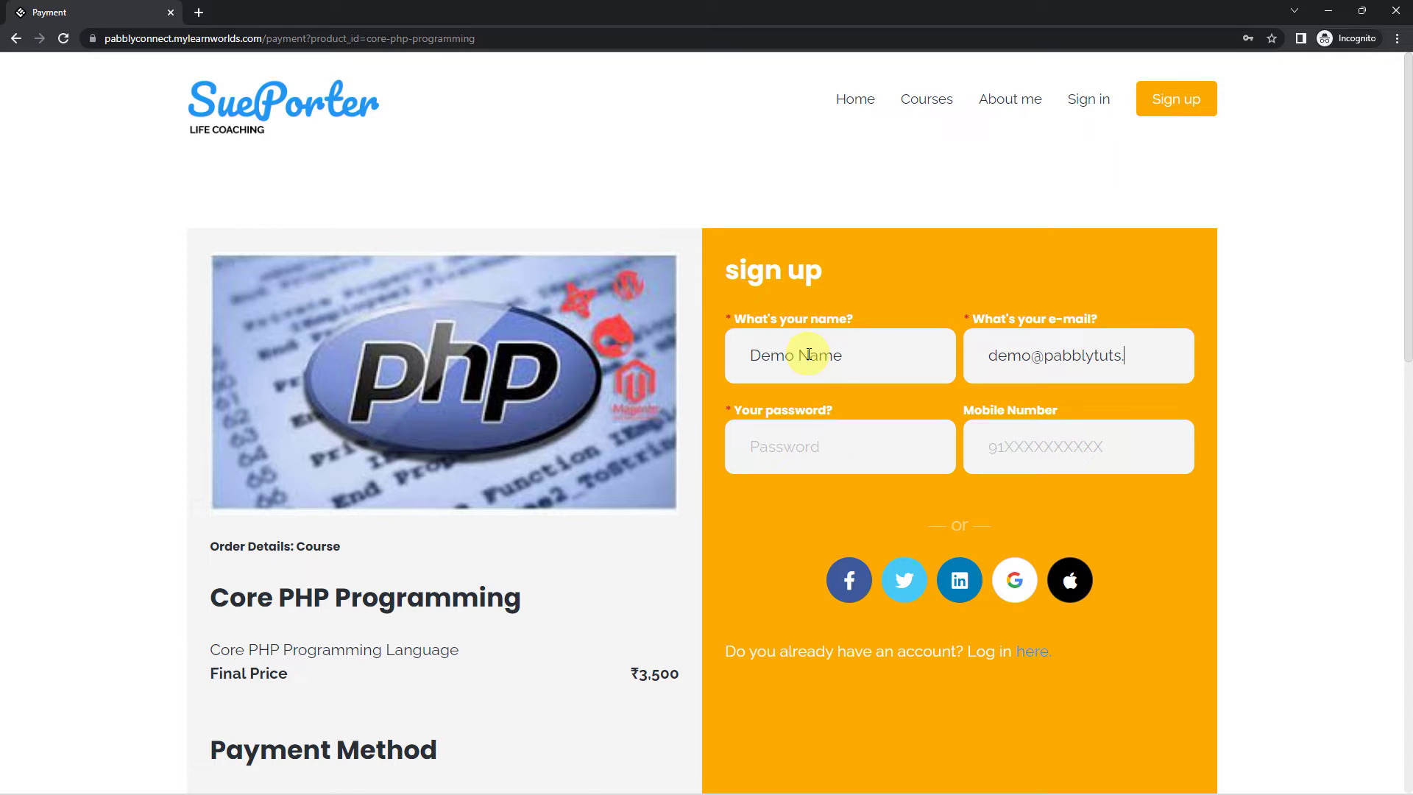
- Complete the sign-up with the customer's name, e-mail, password and mobile number, review the test card details, and buy the course
key(Tab)
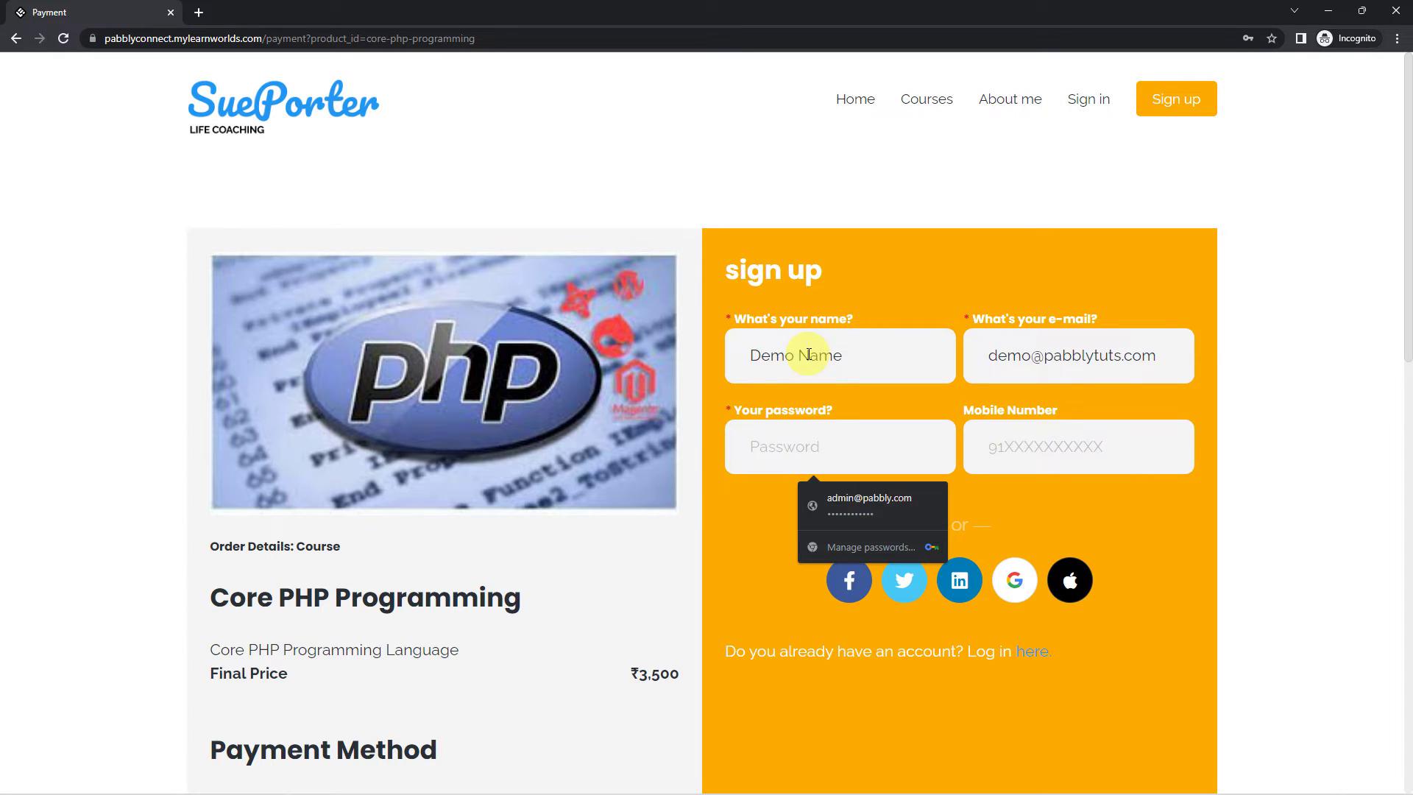
text(••)
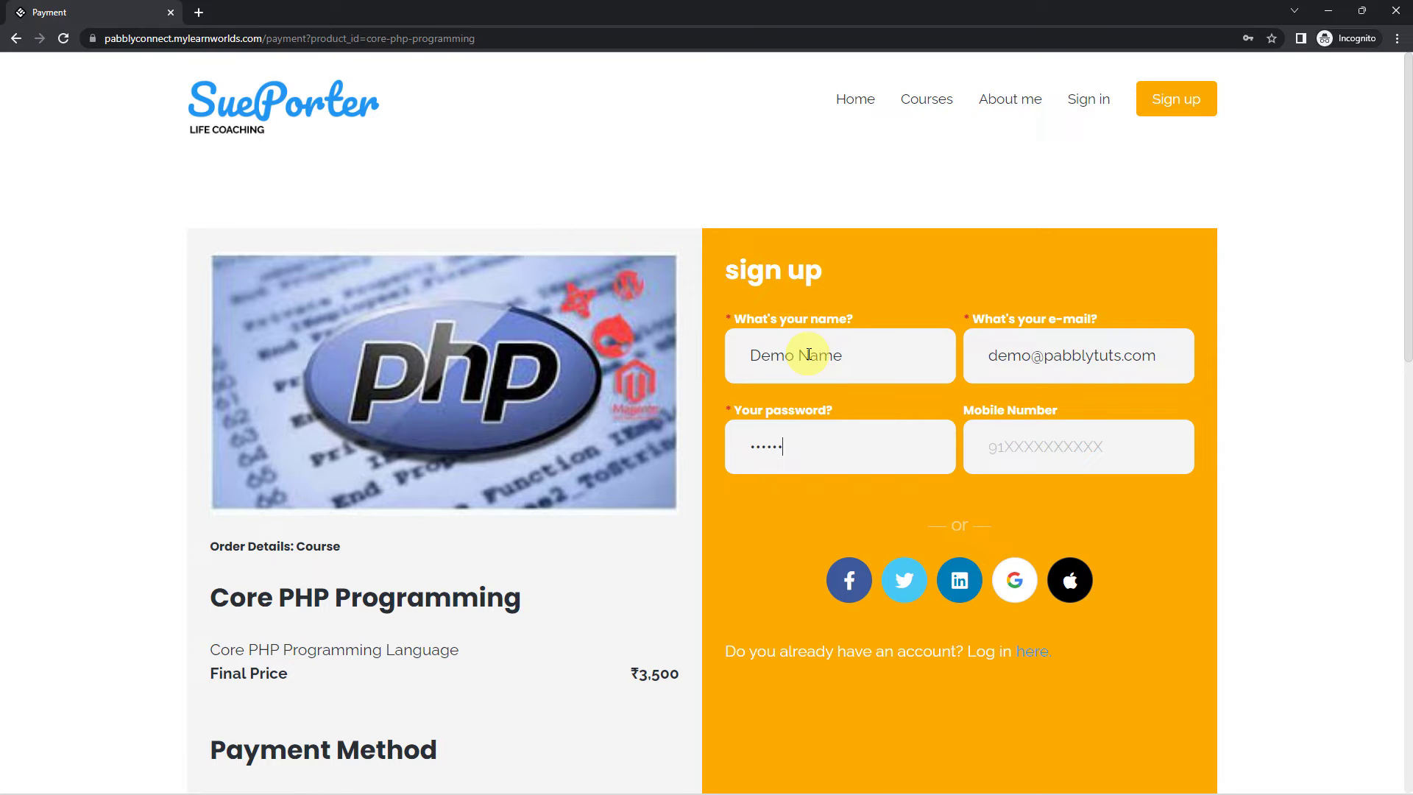
click(1077, 441)
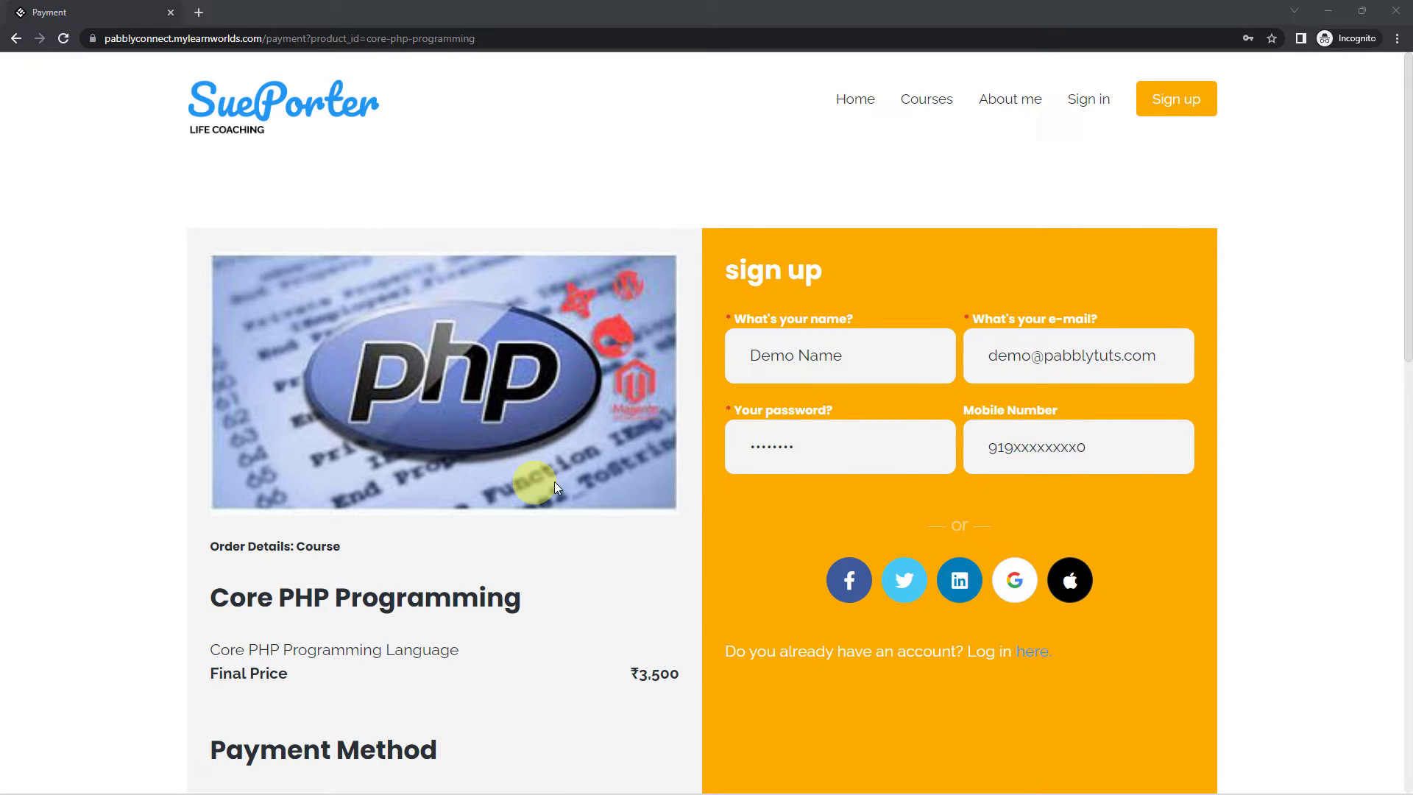
scroll(559, 480, down, 5)
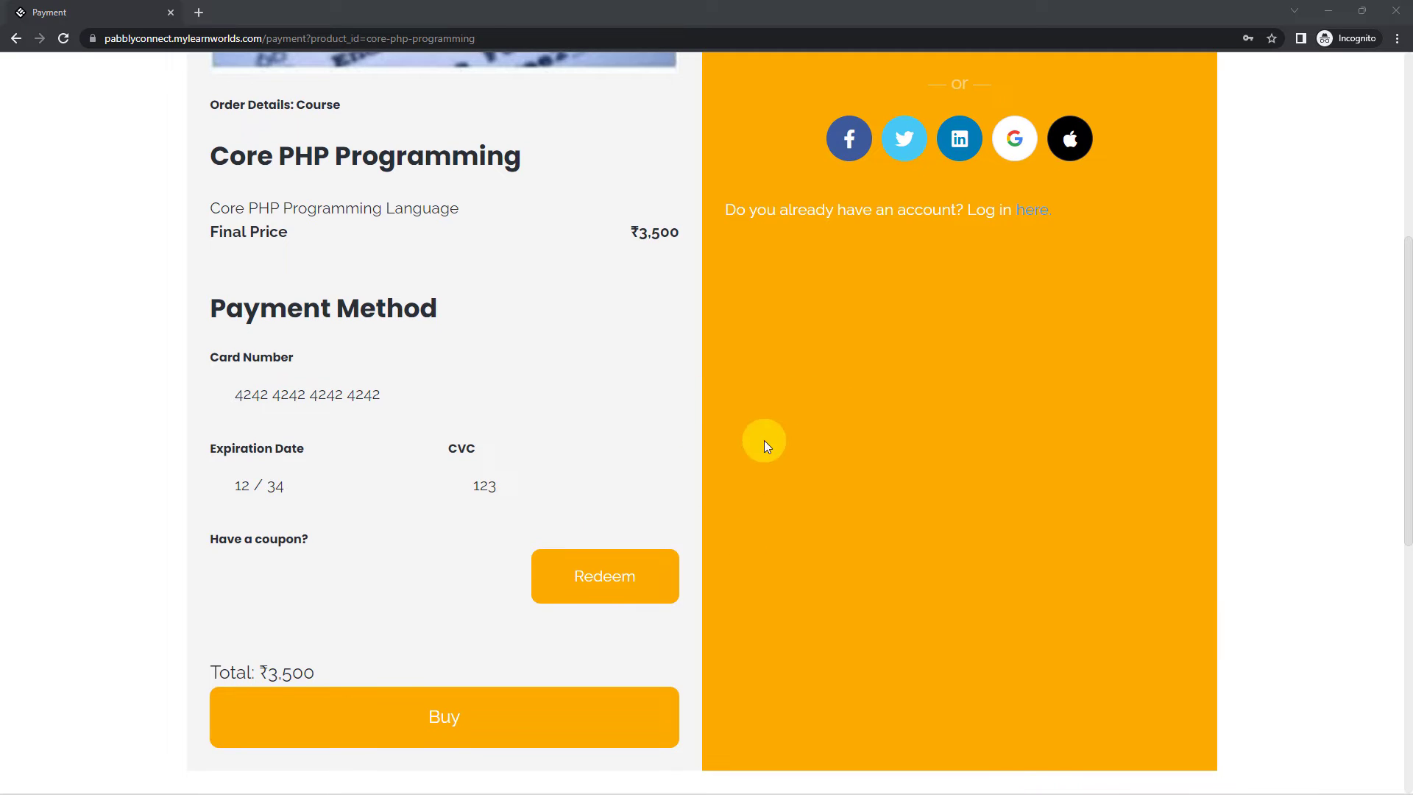
mouse_move(366, 360)
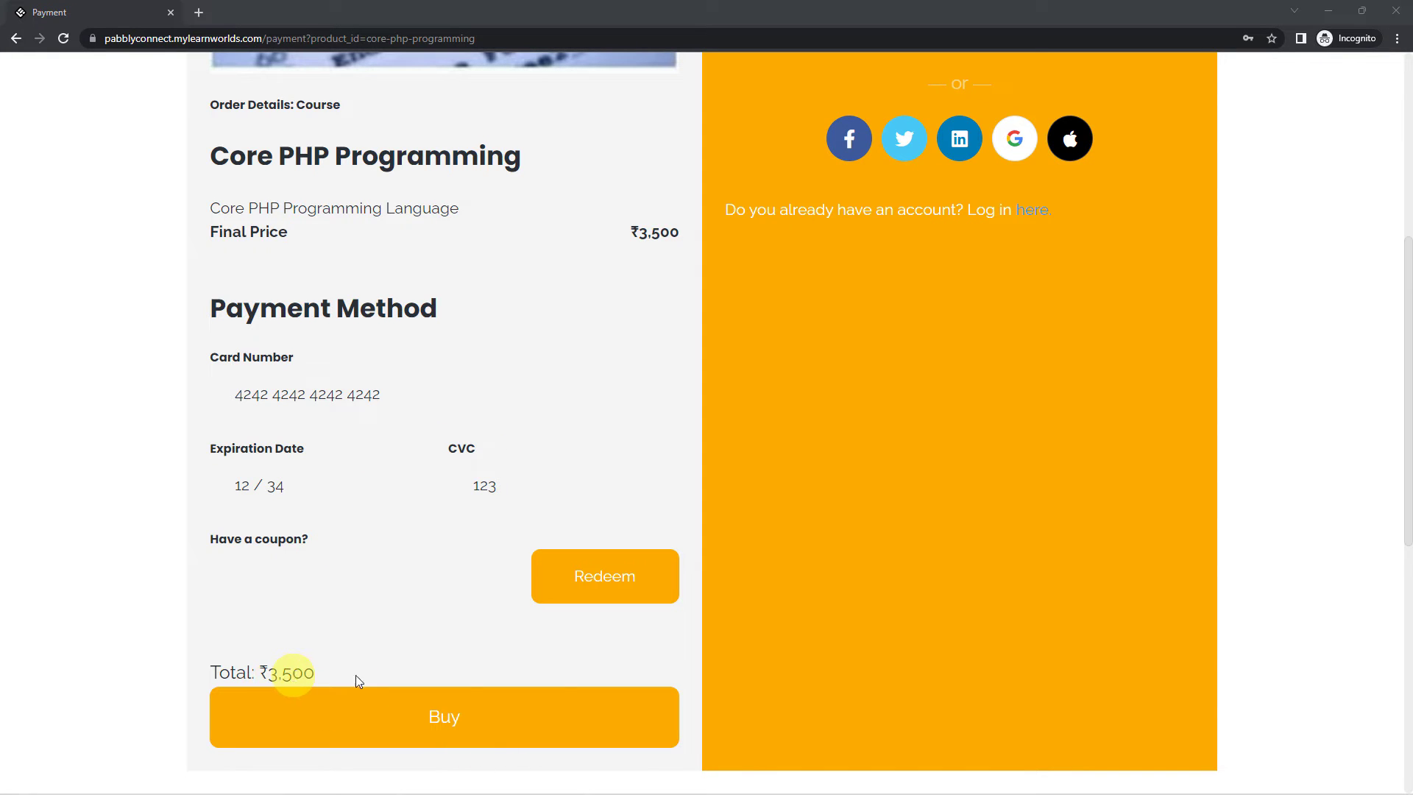
scroll(802, 633, up, 5)
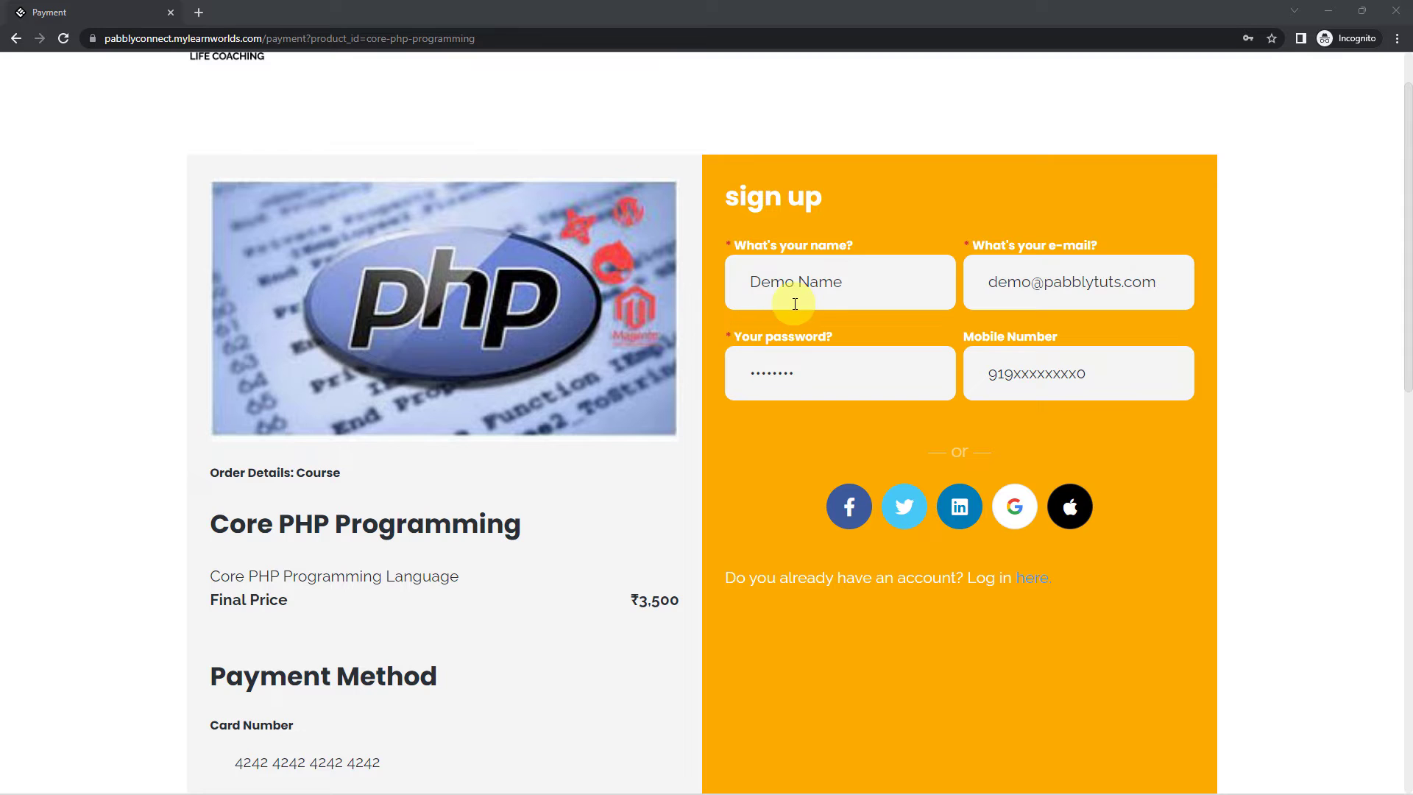
scroll(757, 656, down, 8)
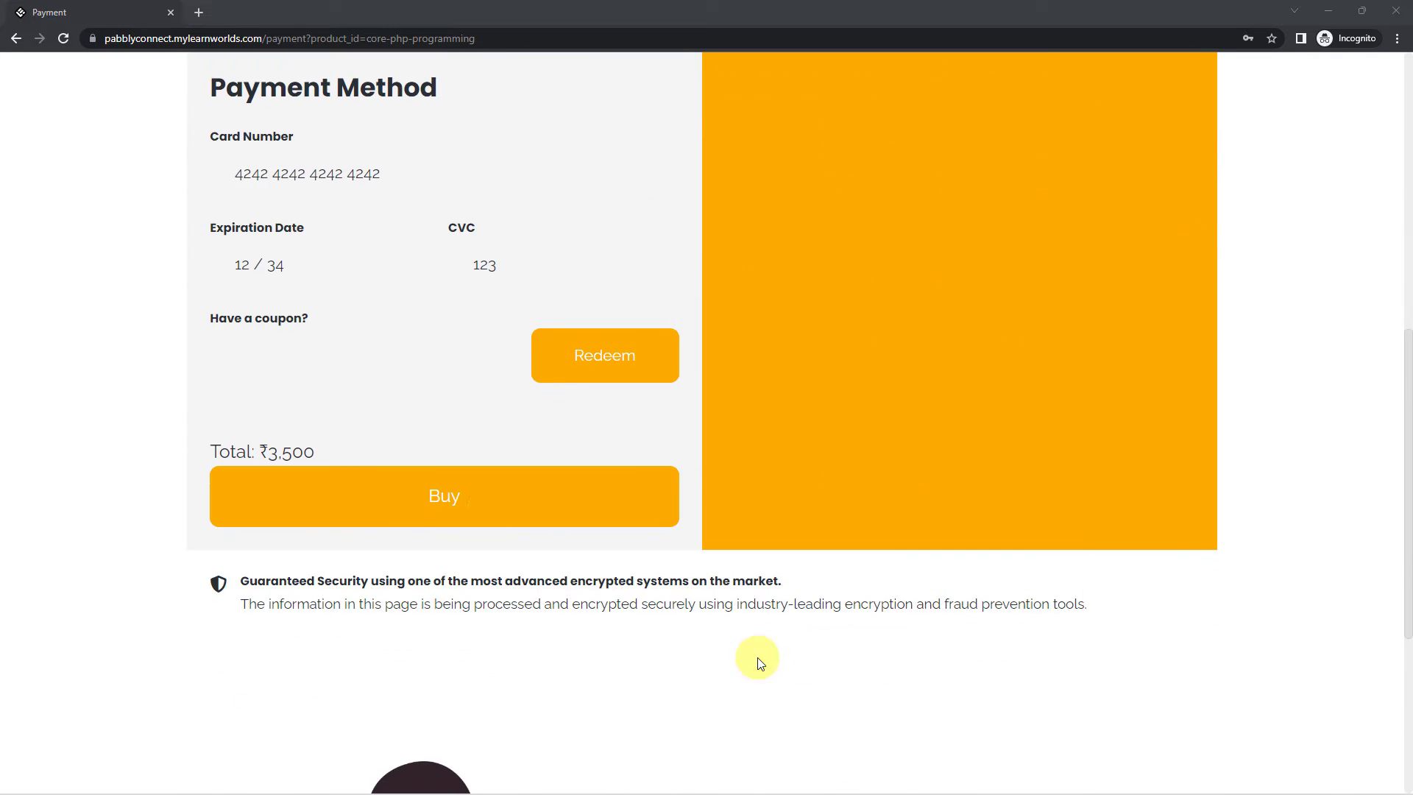
click(439, 504)
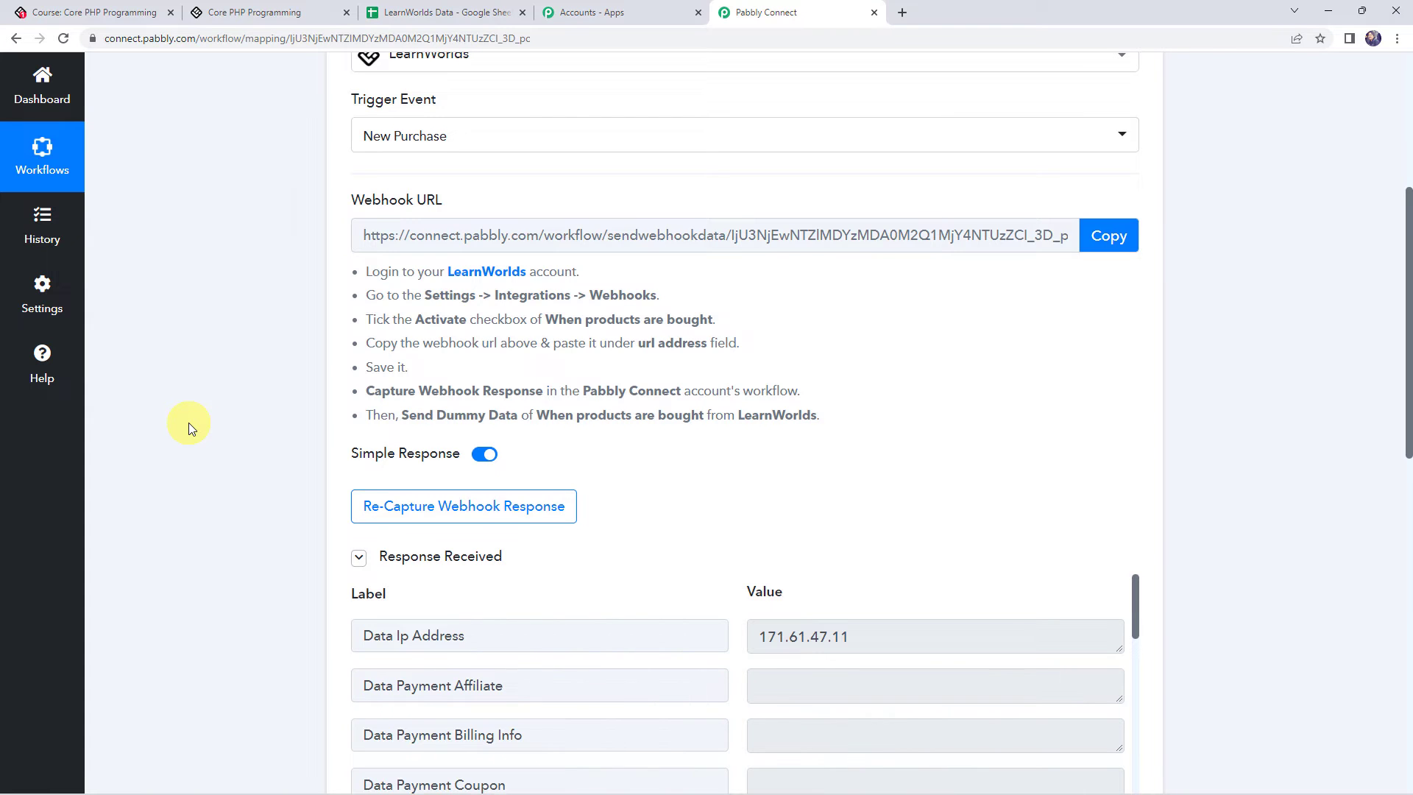
- Examine the product description, product name and original price in the webhook response captured in Pabbly Connect
scroll(188, 422, down, 6)
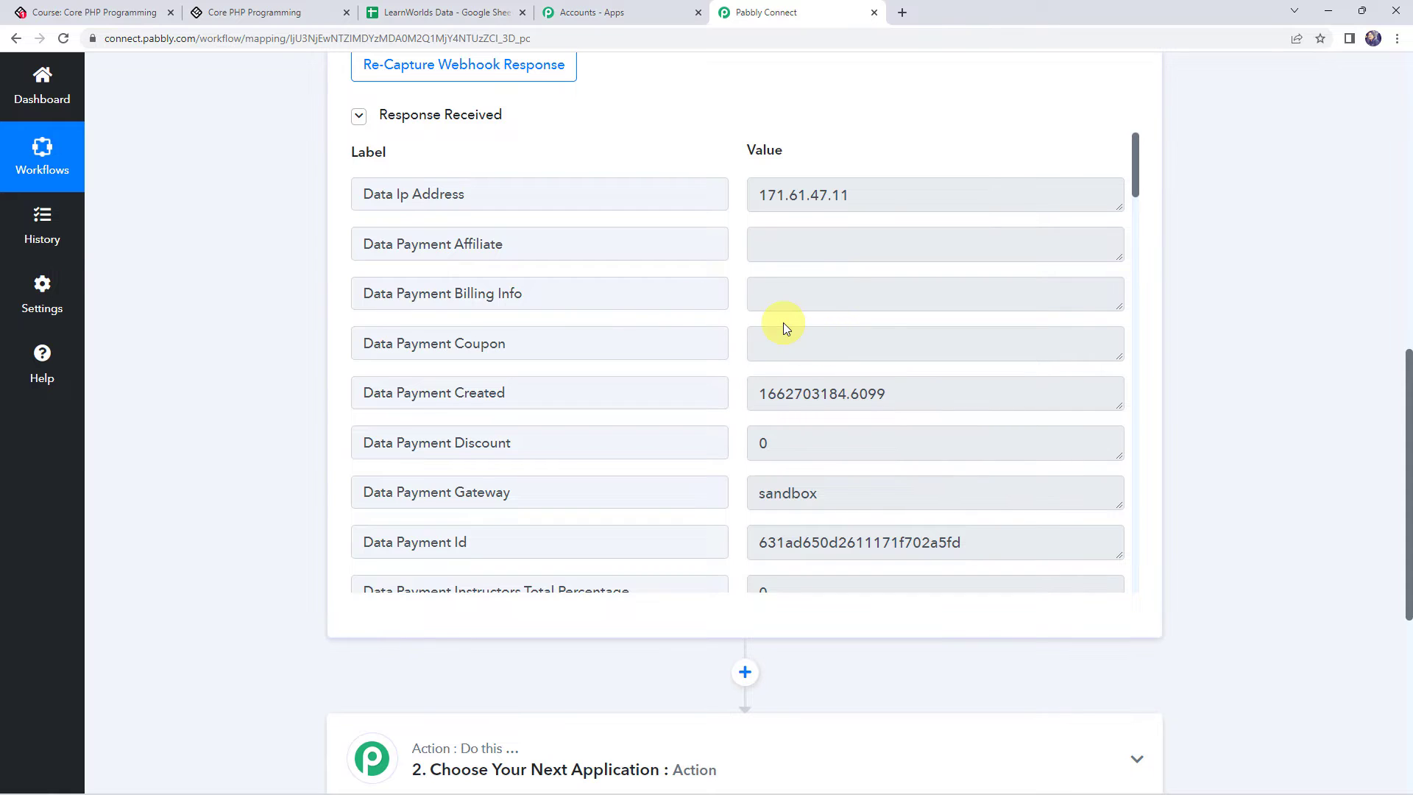
scroll(783, 322, down, 8)
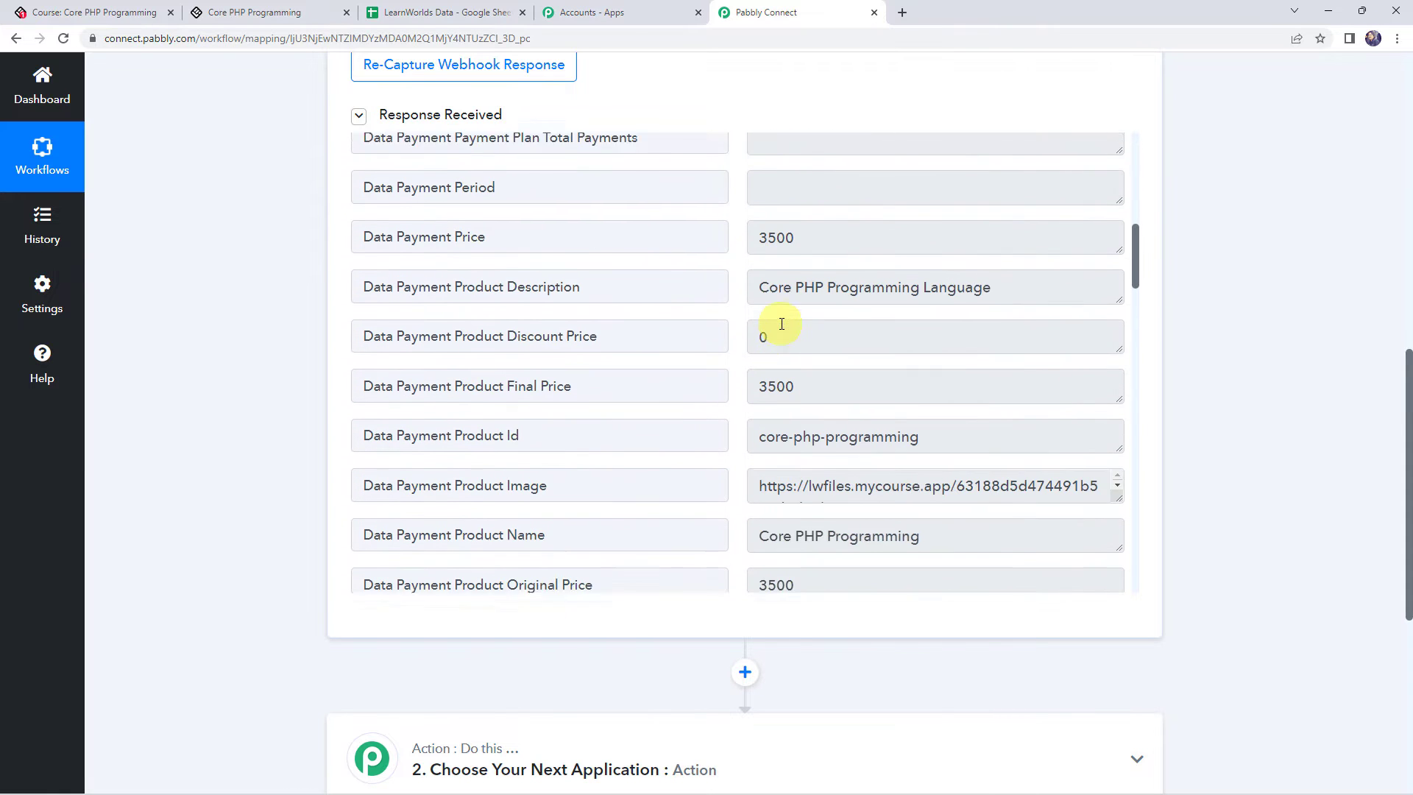
drag(1021, 277, 725, 265)
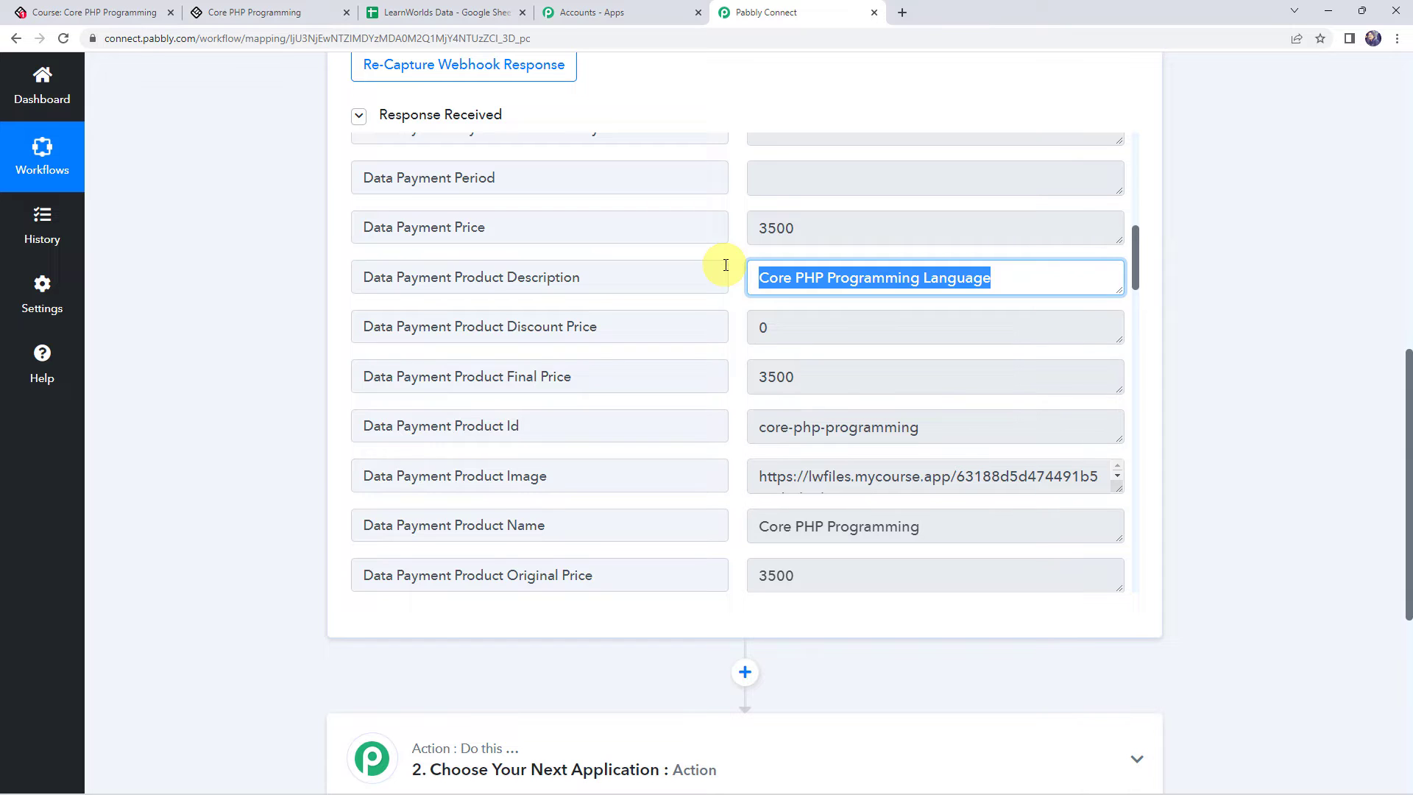
scroll(718, 308, down, 3)
drag(1041, 306, 584, 291)
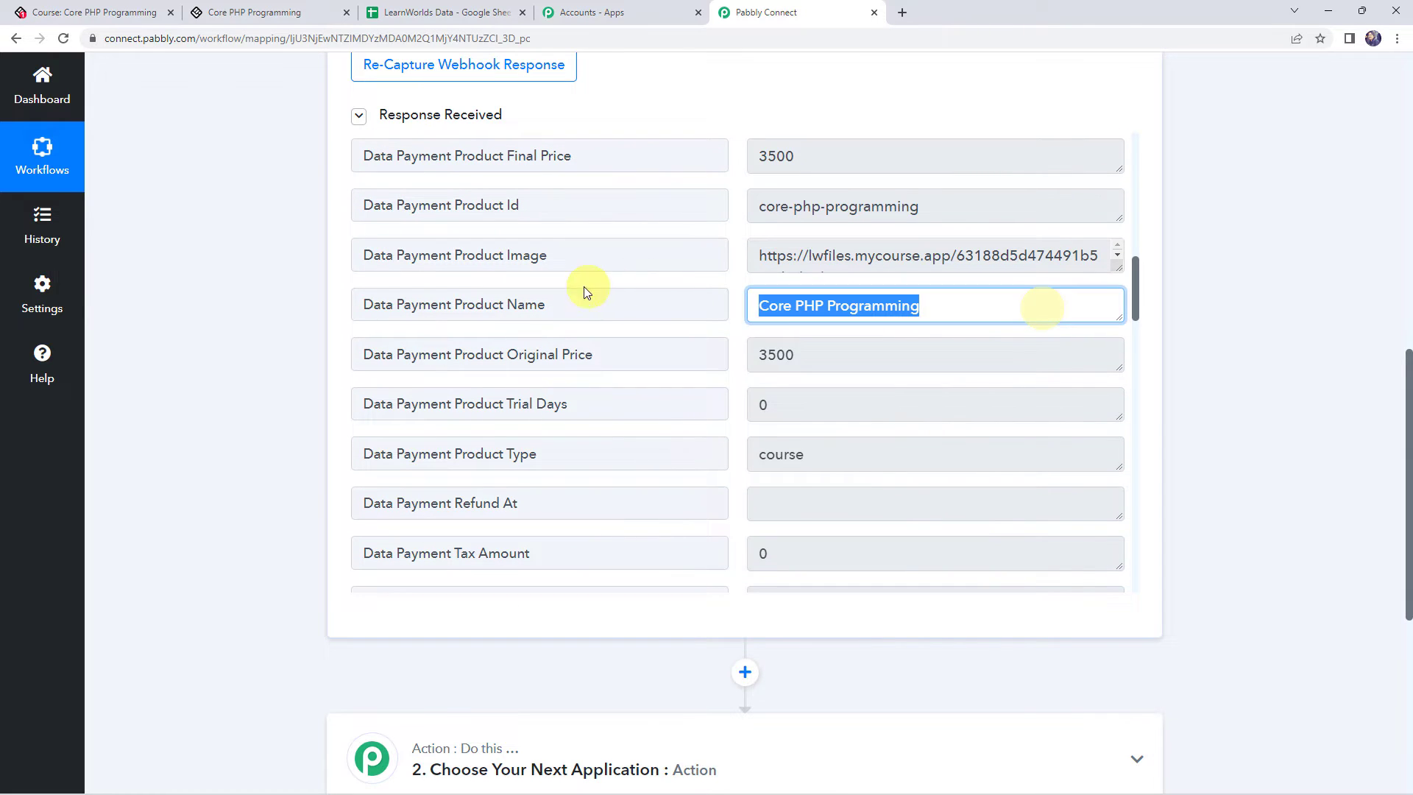
drag(805, 353, 681, 329)
- Examine the buyer's e-mail, mobile number and username fields in the rest of the captured purchase response
scroll(680, 416, down, 6)
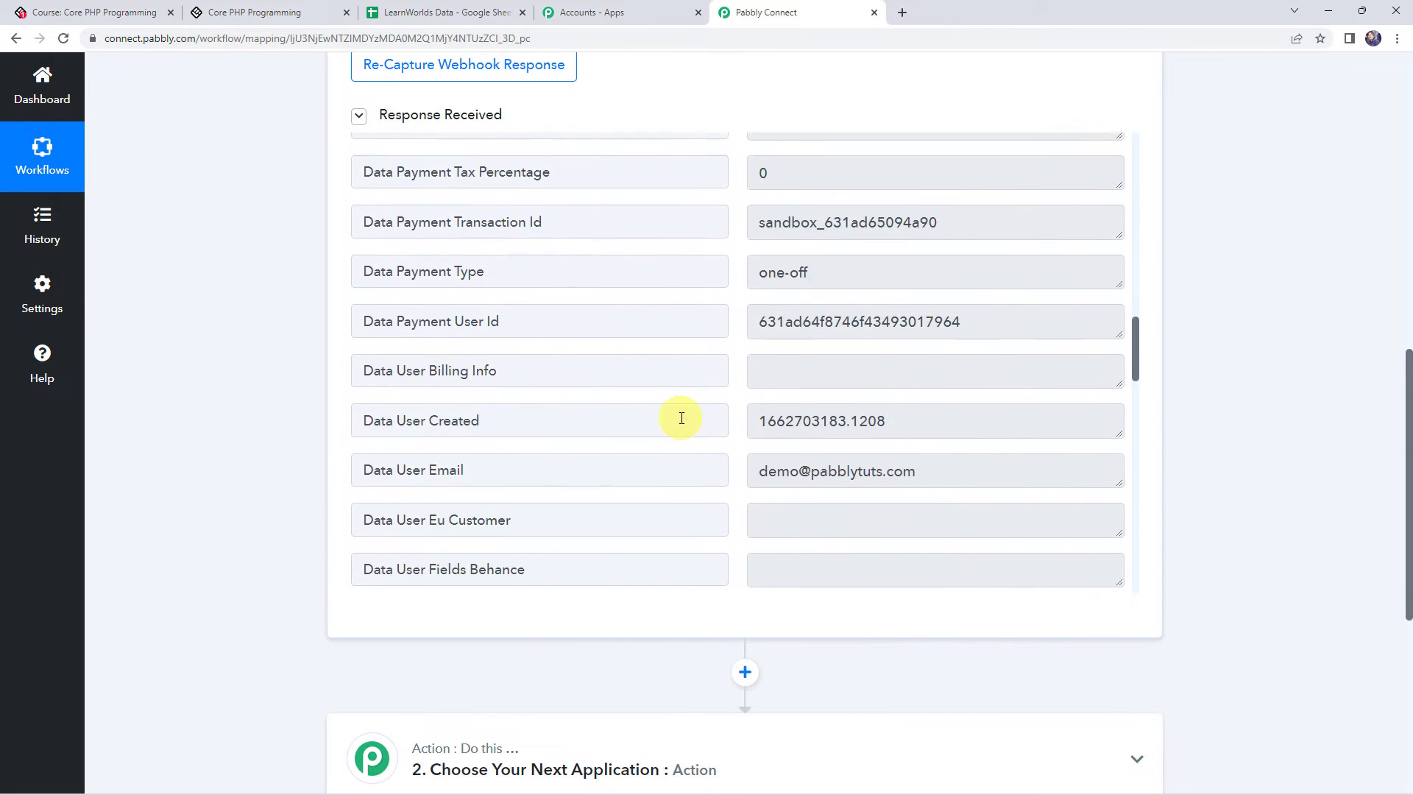
scroll(681, 418, down, 4)
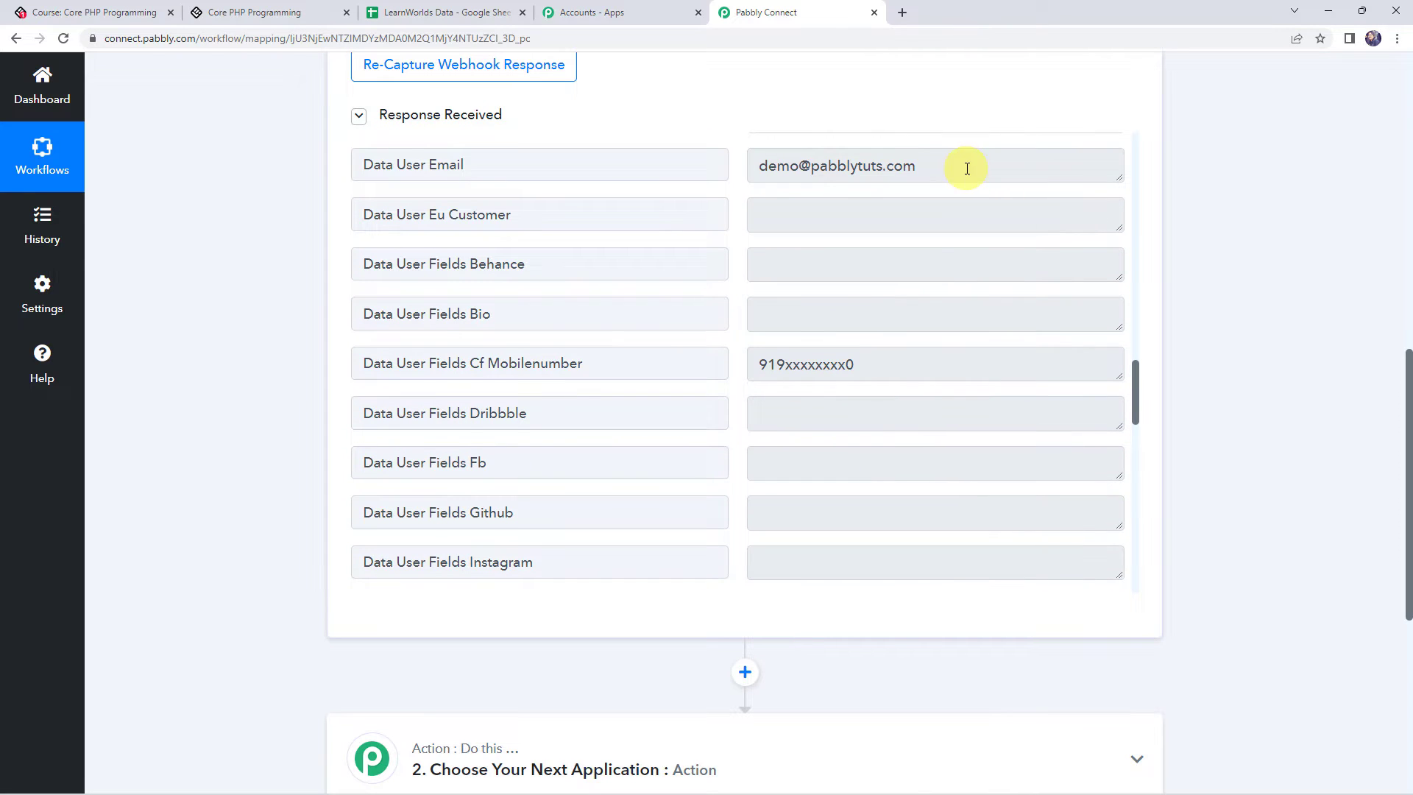
drag(966, 168, 718, 148)
drag(918, 378, 642, 359)
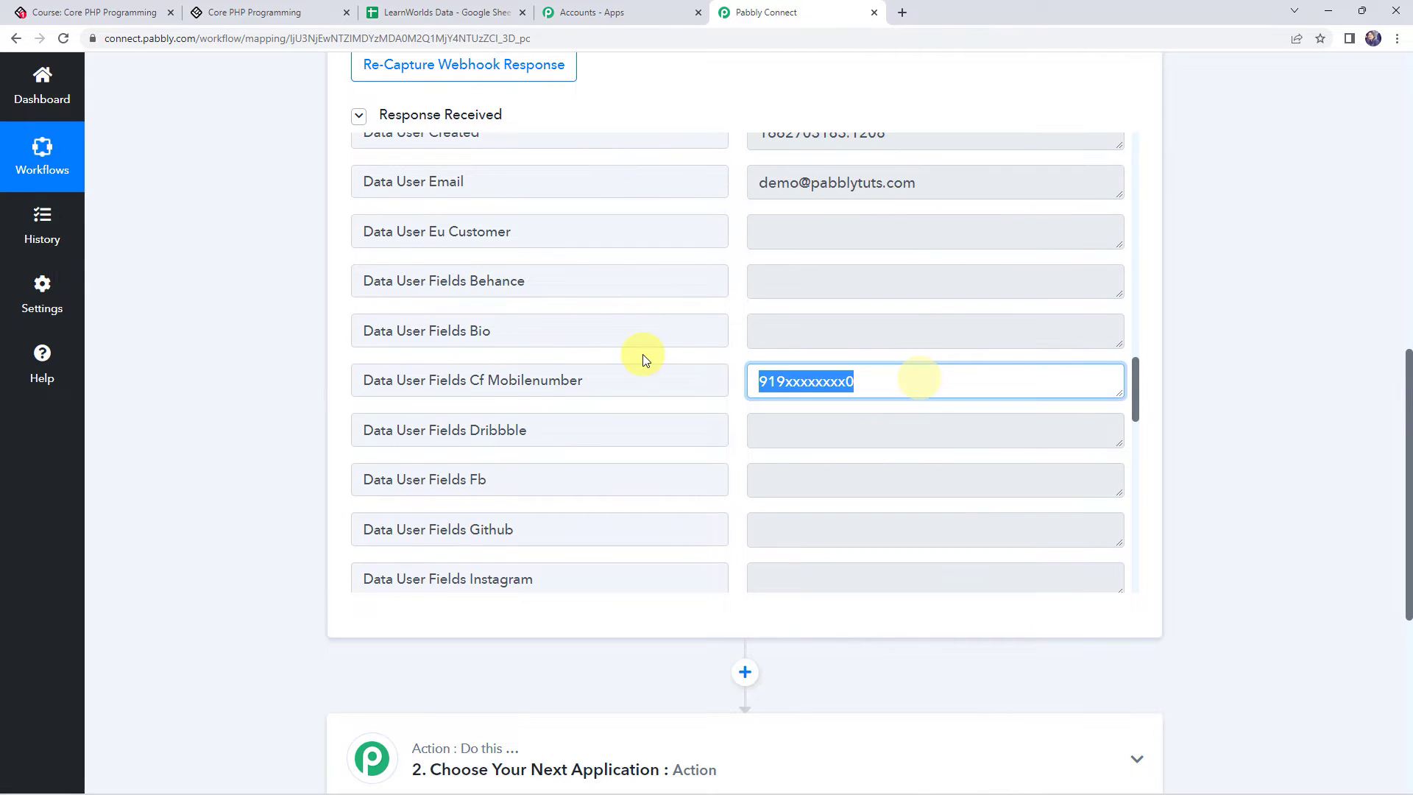
scroll(642, 356, down, 12)
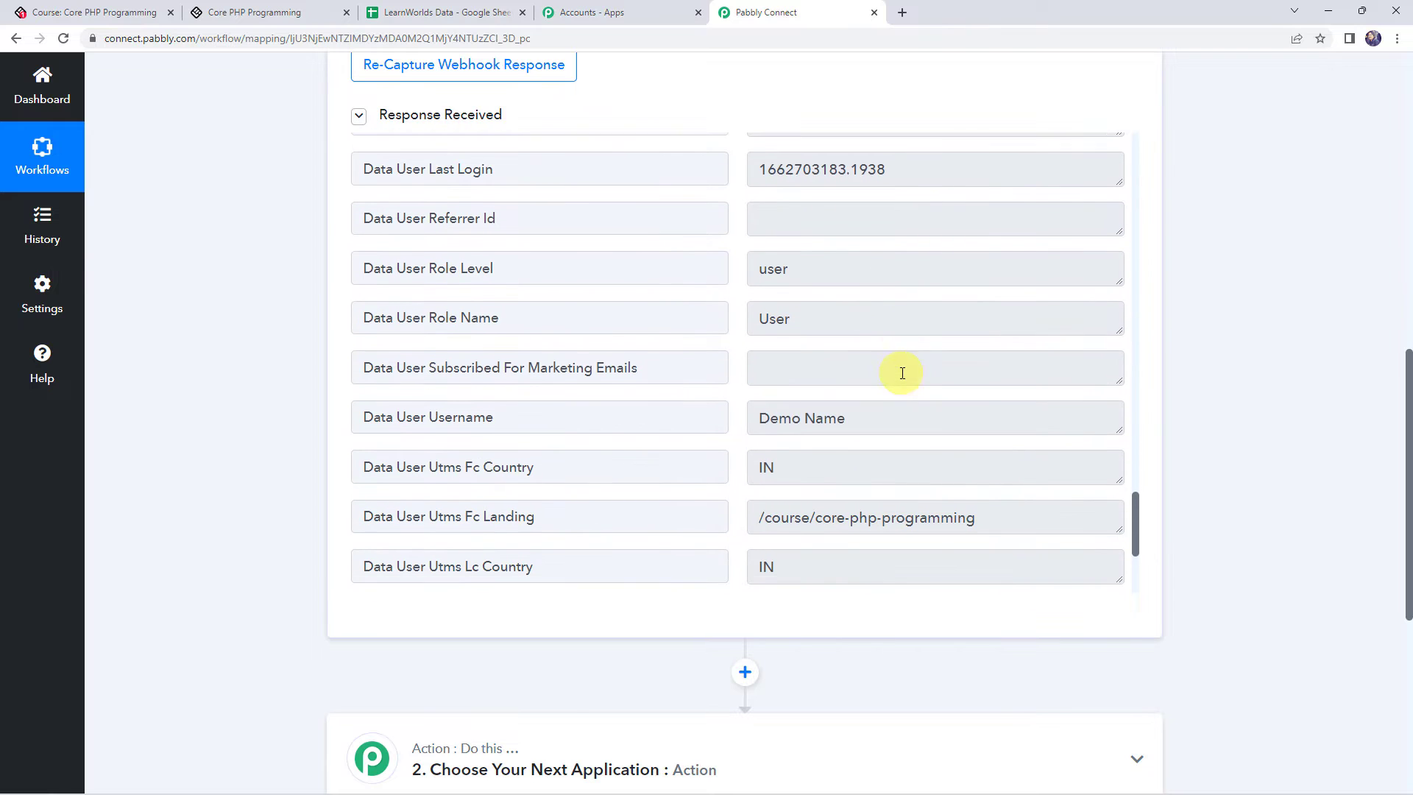
drag(919, 412, 631, 400)
scroll(630, 400, down, 5)
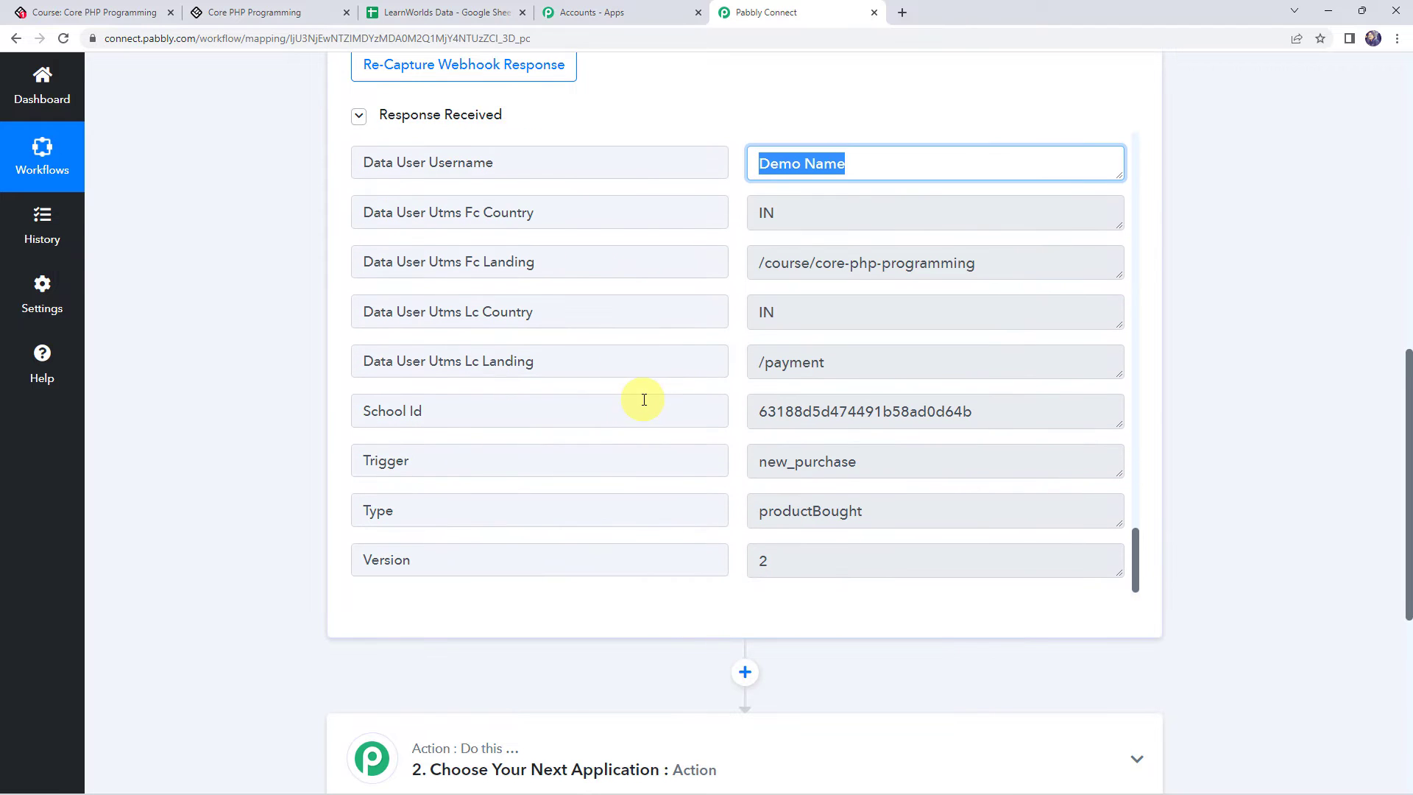
scroll(644, 399, up, 5)
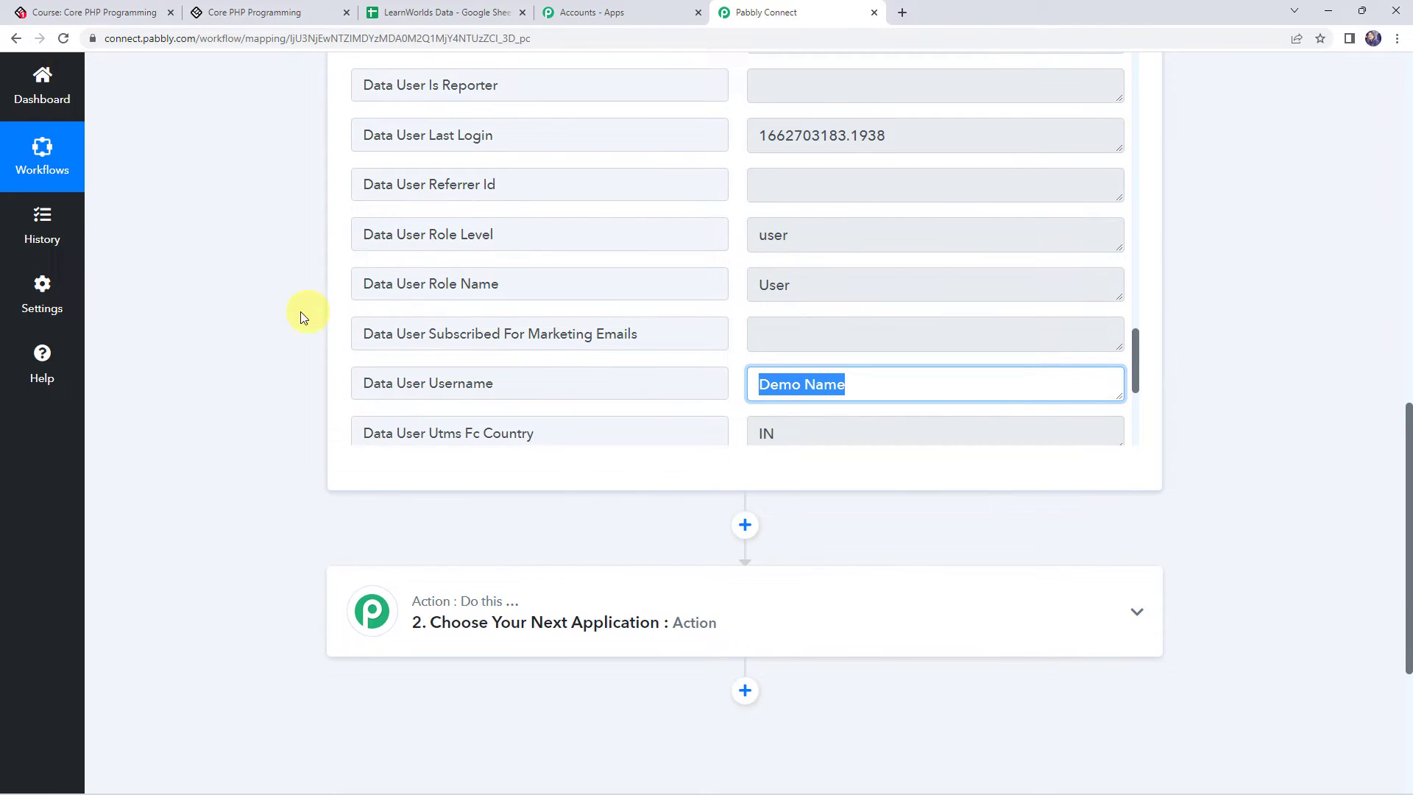
scroll(285, 311, up, 2)
scroll(285, 311, up, 1)
scroll(672, 445, up, 2)
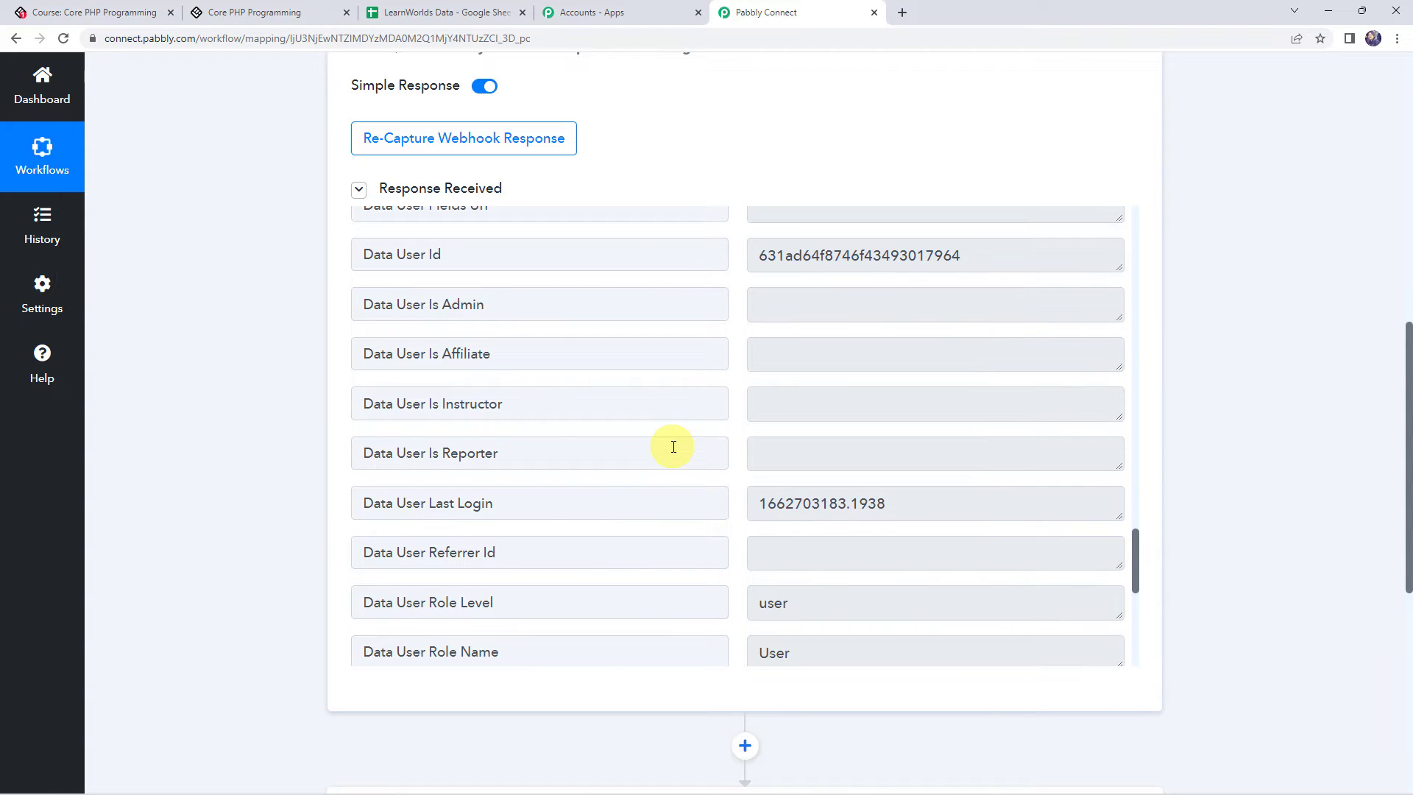
- Set the workflow's action application to Google Sheets with Add New Row as the action event
scroll(258, 425, down, 6)
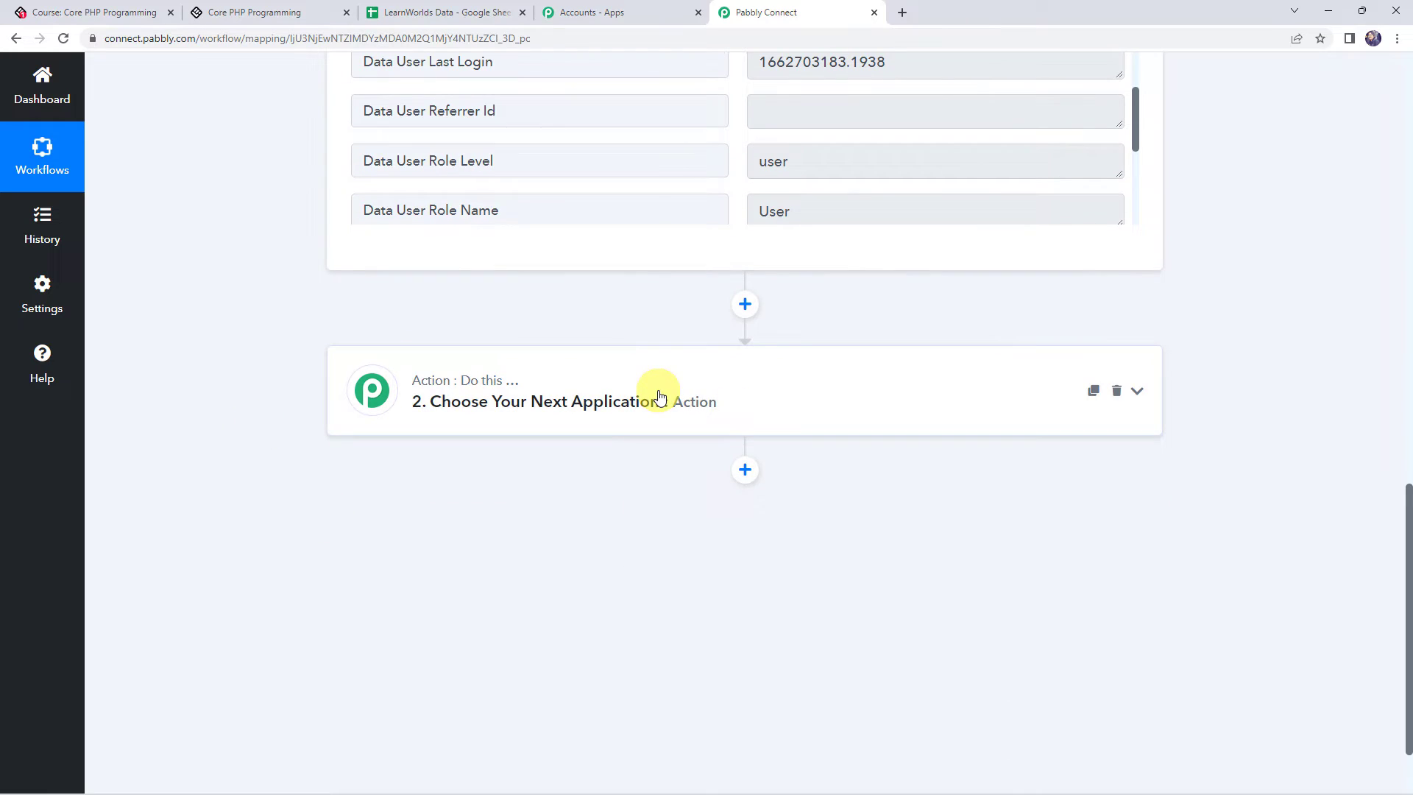
click(659, 397)
click(479, 498)
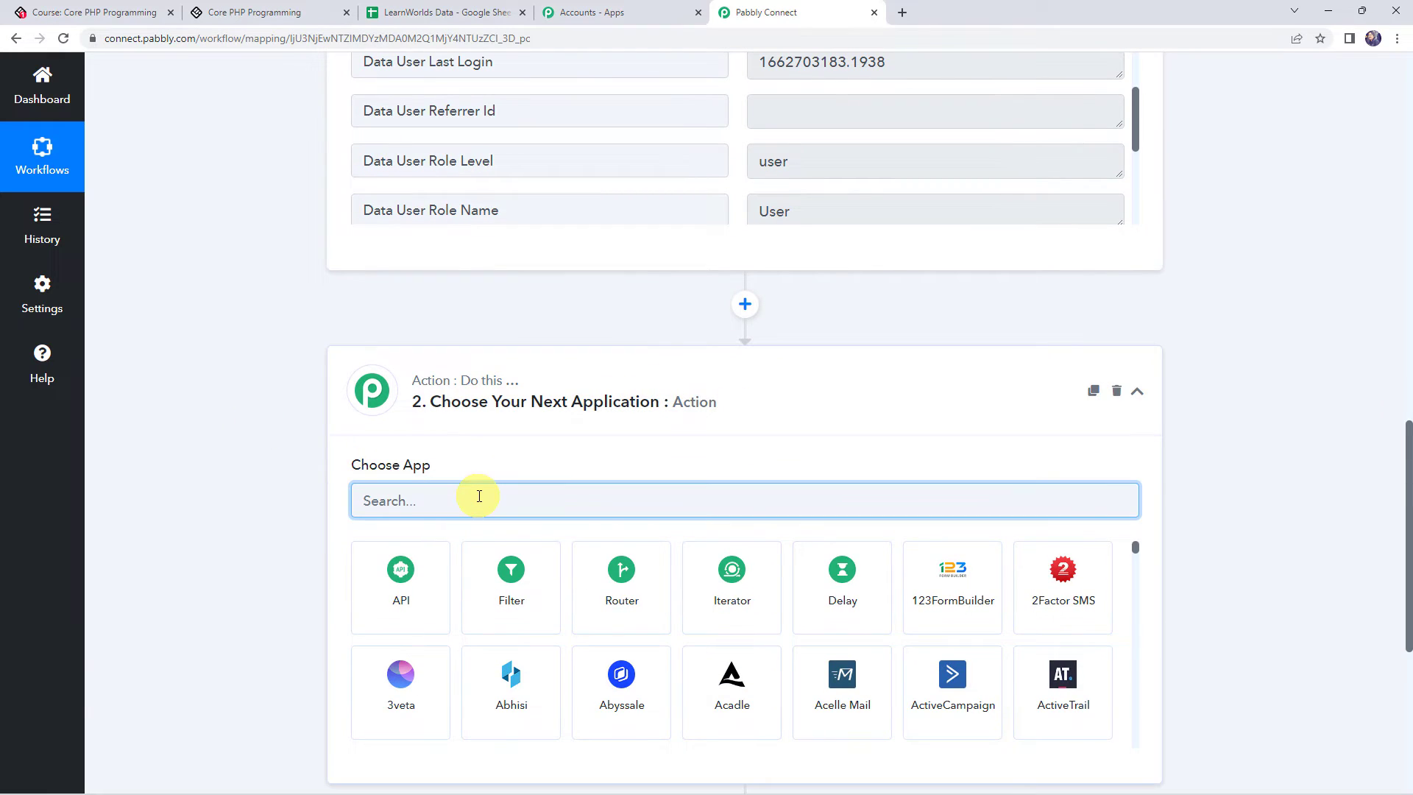
text(sheet)
click(405, 582)
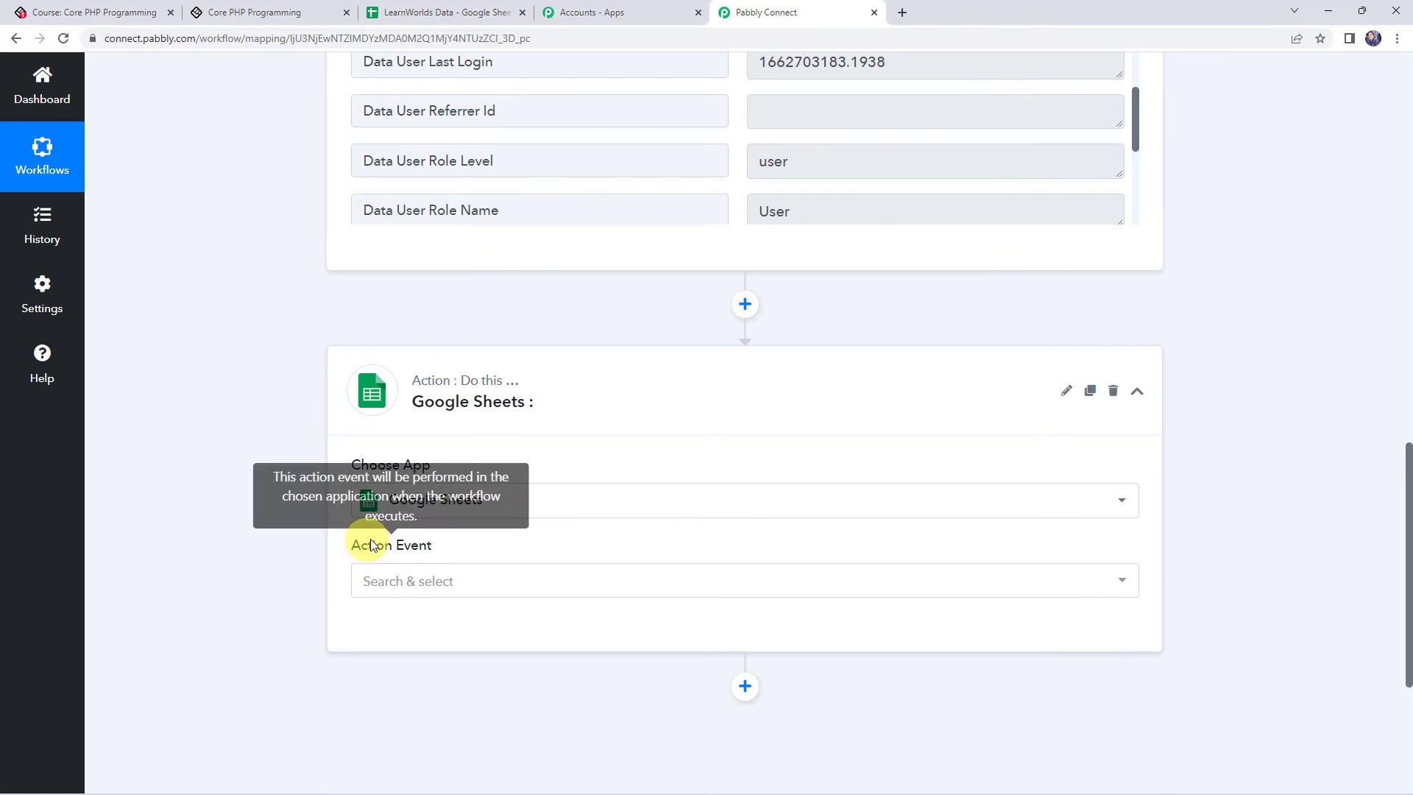
click(396, 577)
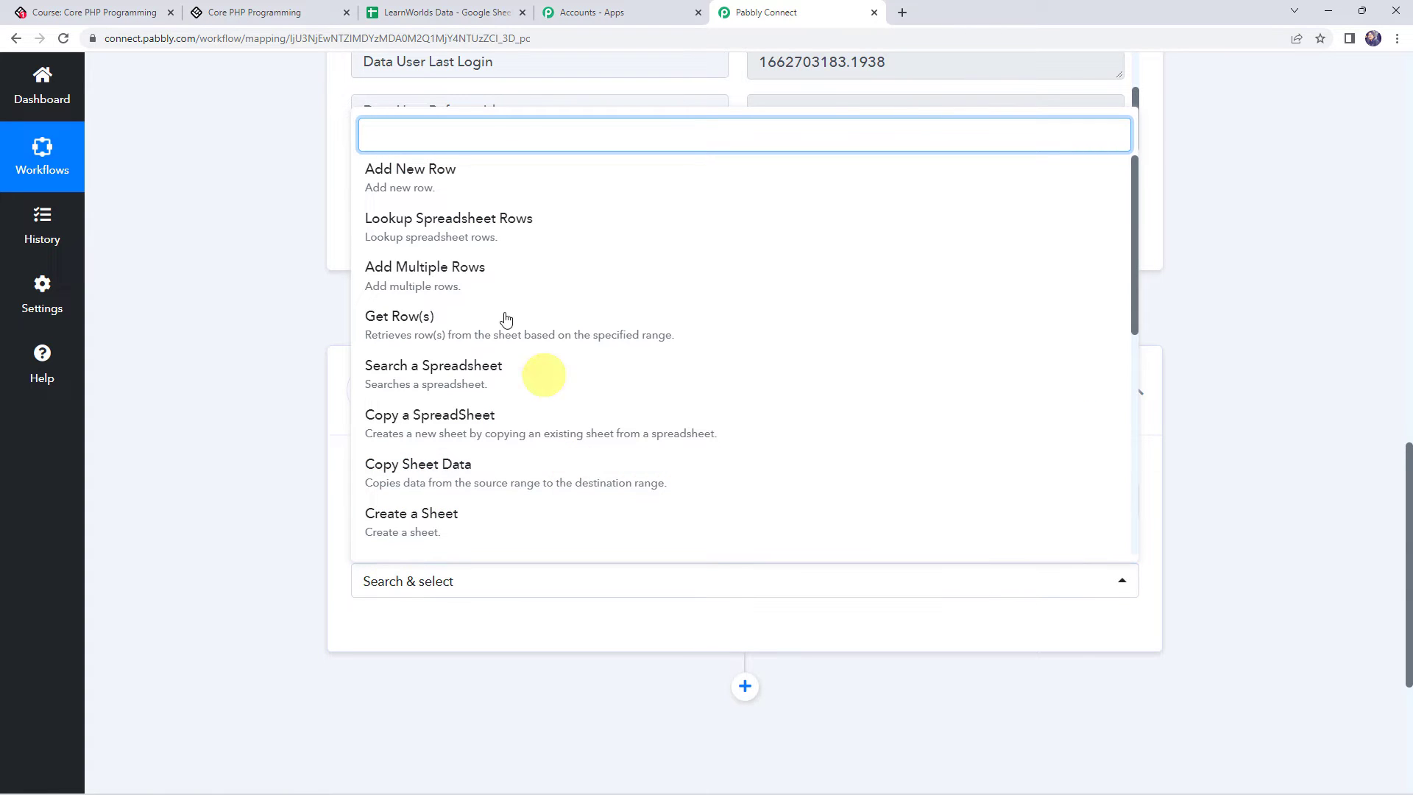
click(429, 188)
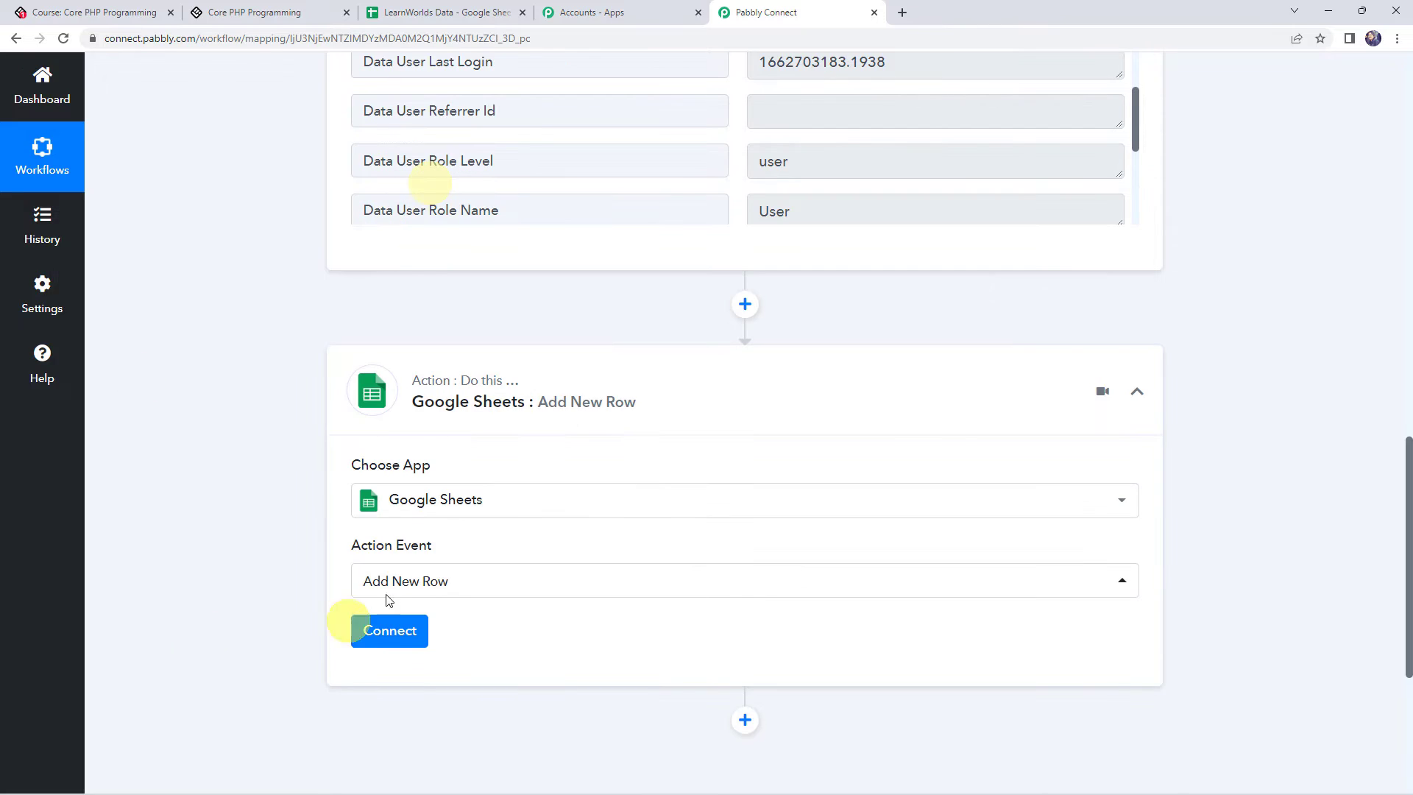
- Add a new Google Sheets connection to the action and authorise it with the Pabbly Google account
click(388, 631)
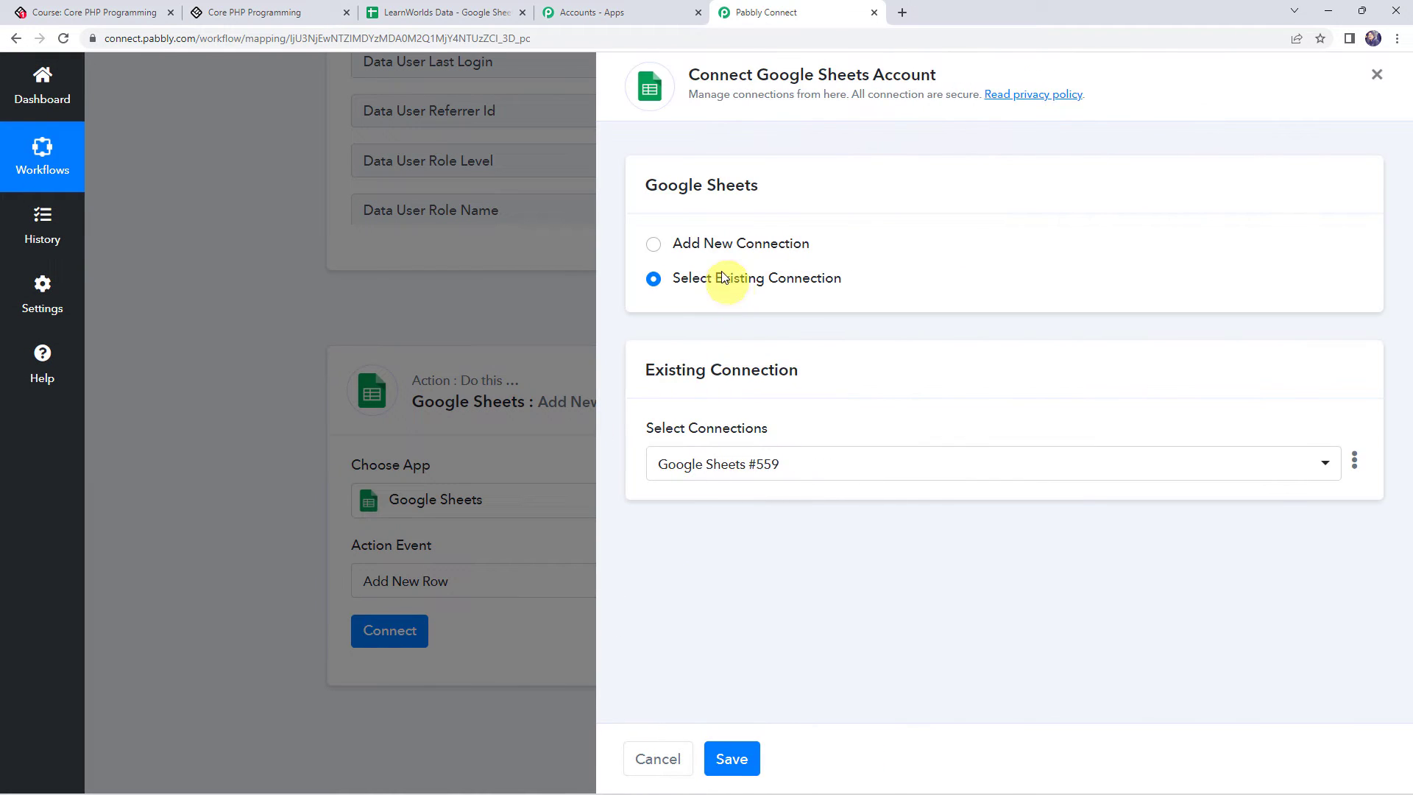
click(719, 248)
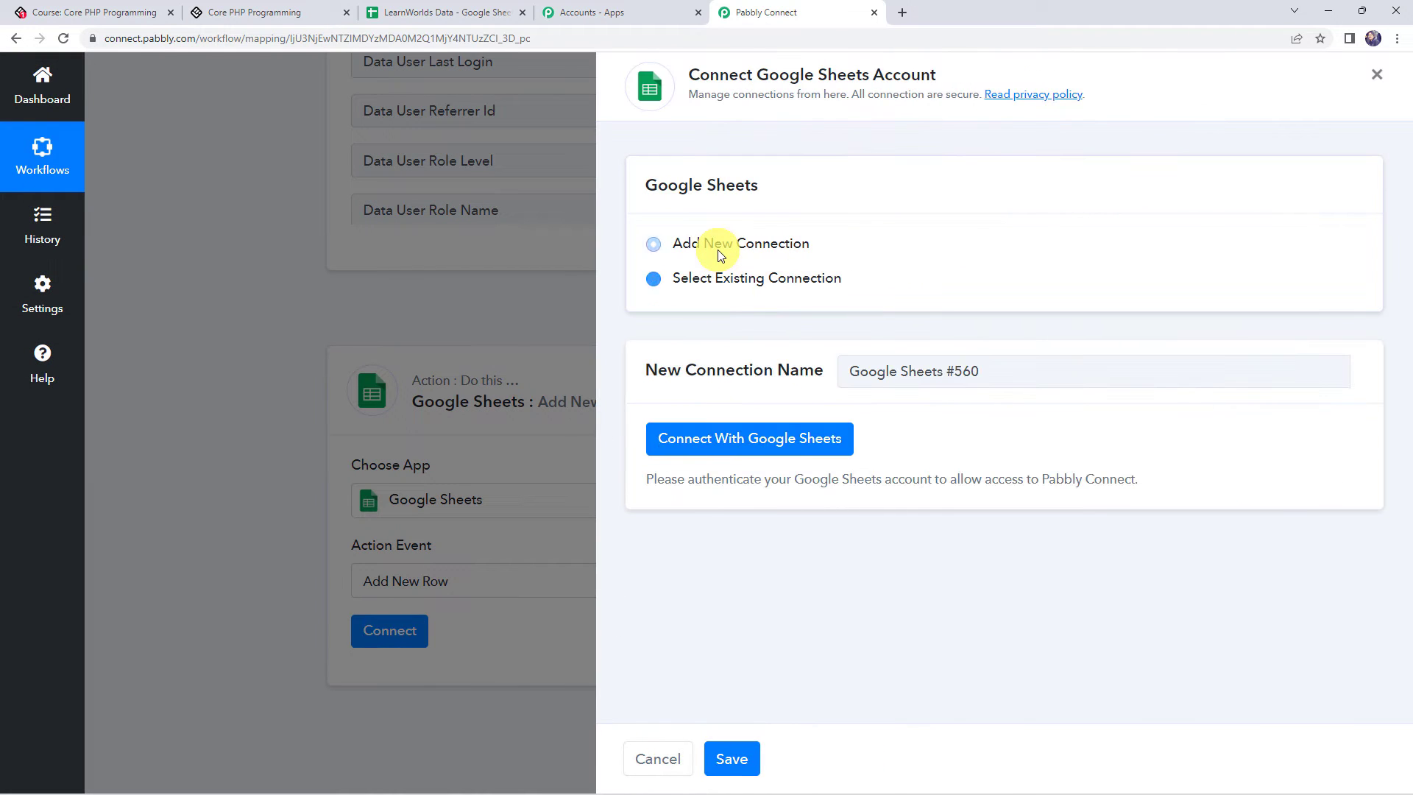
click(717, 440)
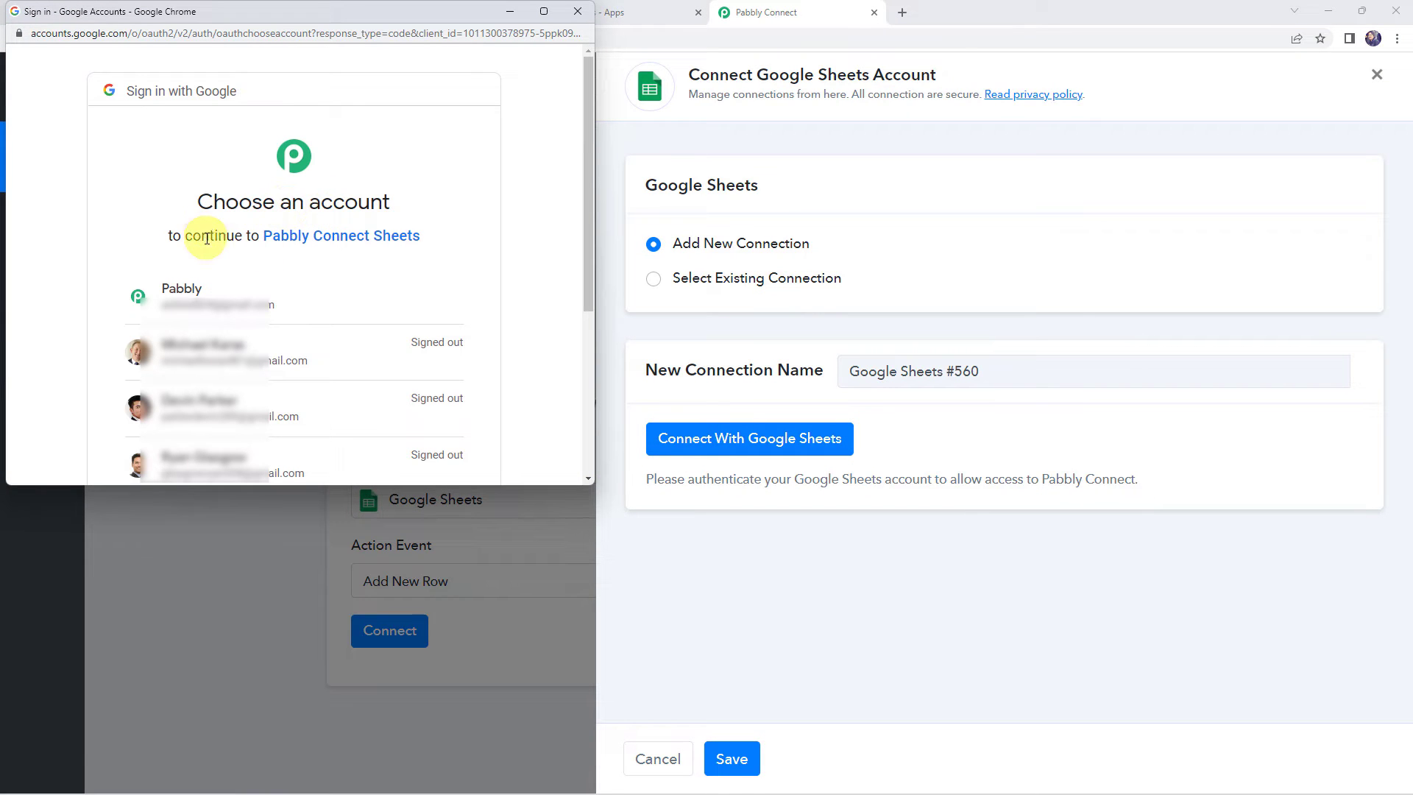
click(243, 289)
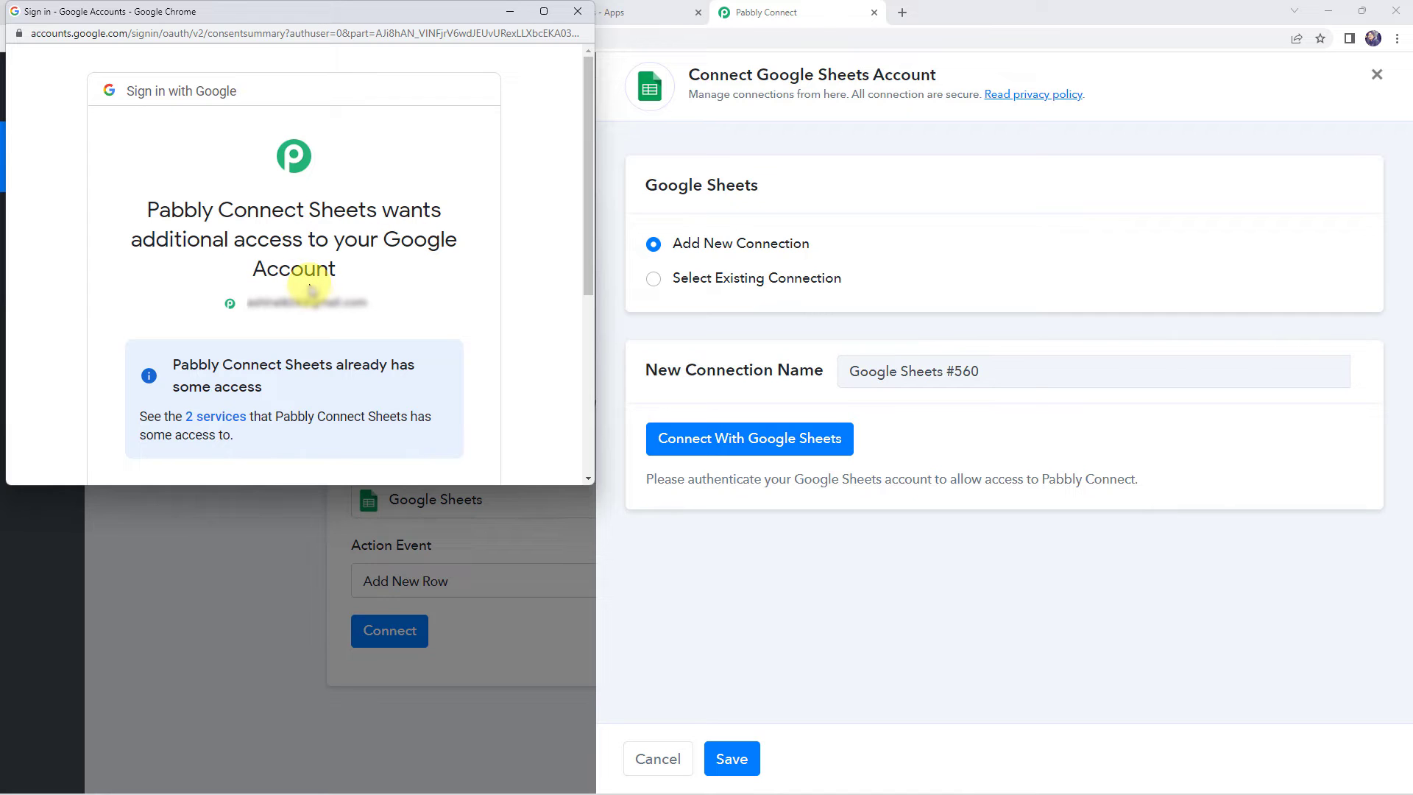
scroll(309, 289, down, 5)
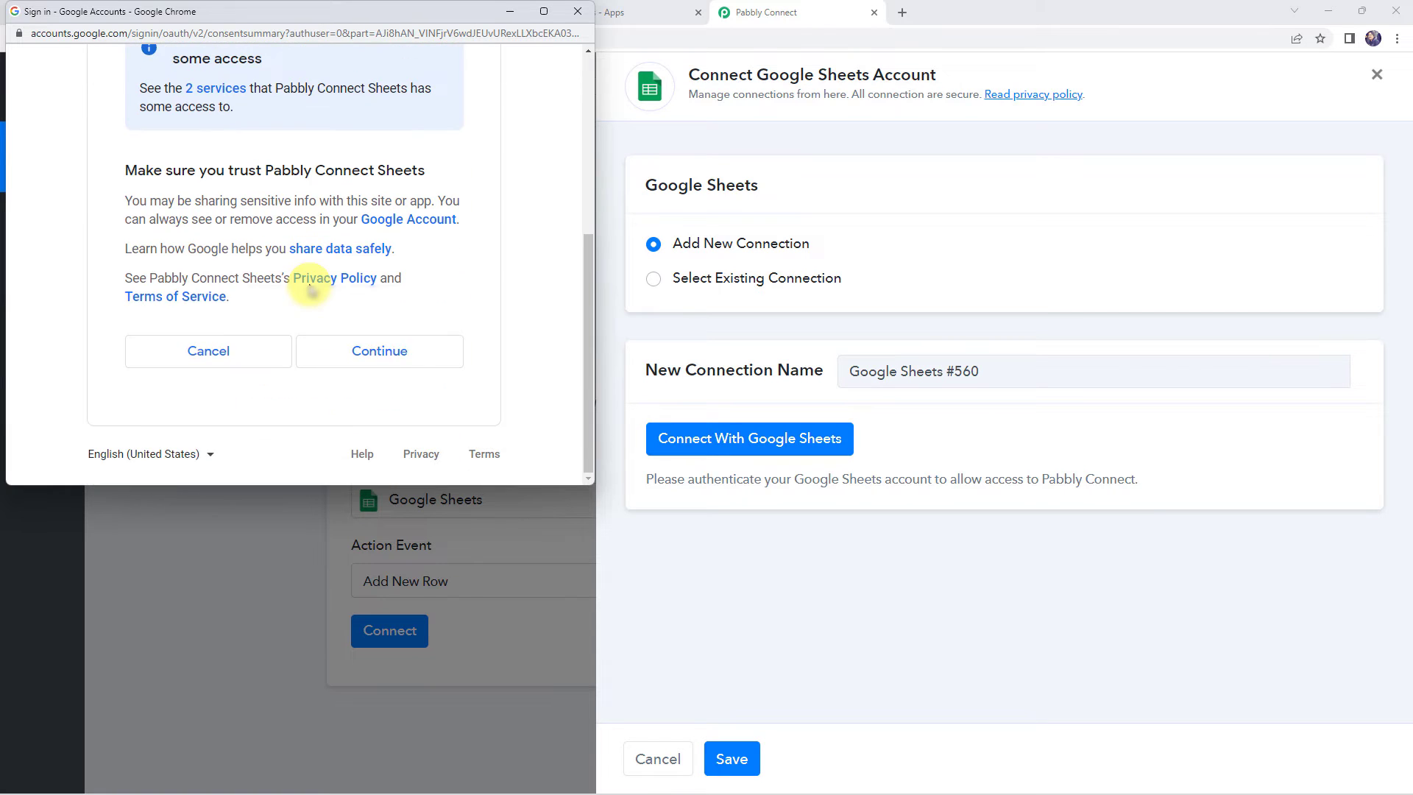
click(401, 351)
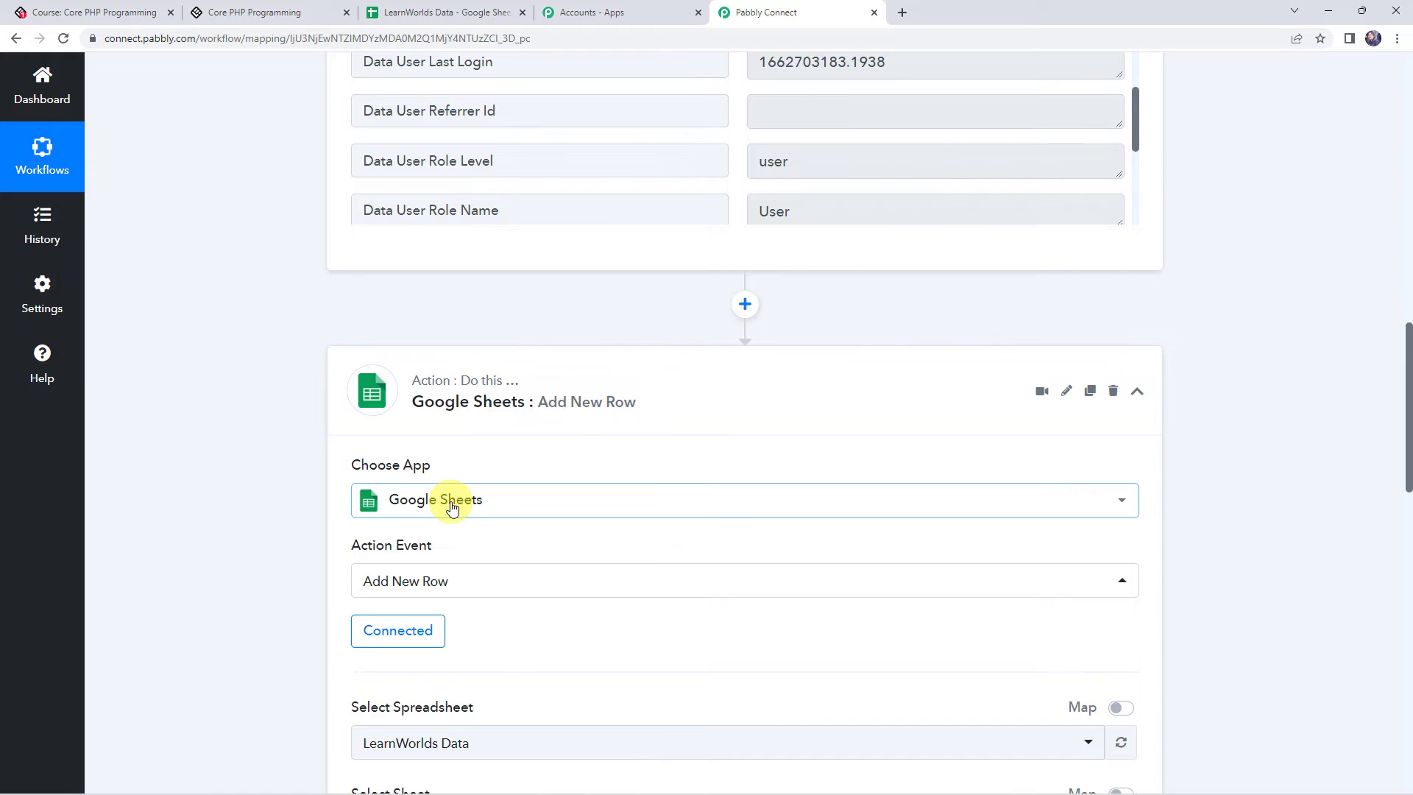
- Set the Add New Row action to use the LearnWorlds Data spreadsheet and its Payments sheet
scroll(456, 530, down, 1)
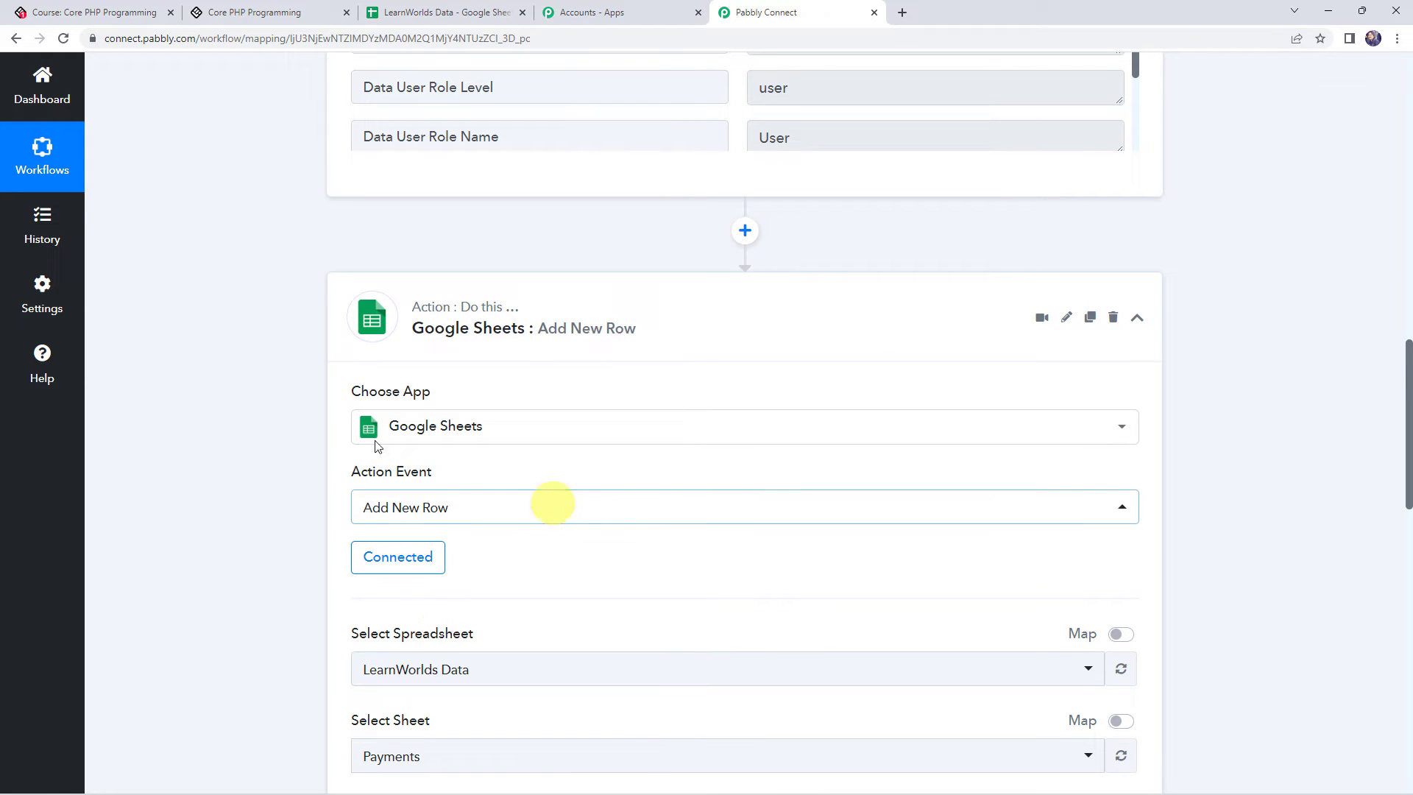
scroll(240, 548, down, 4)
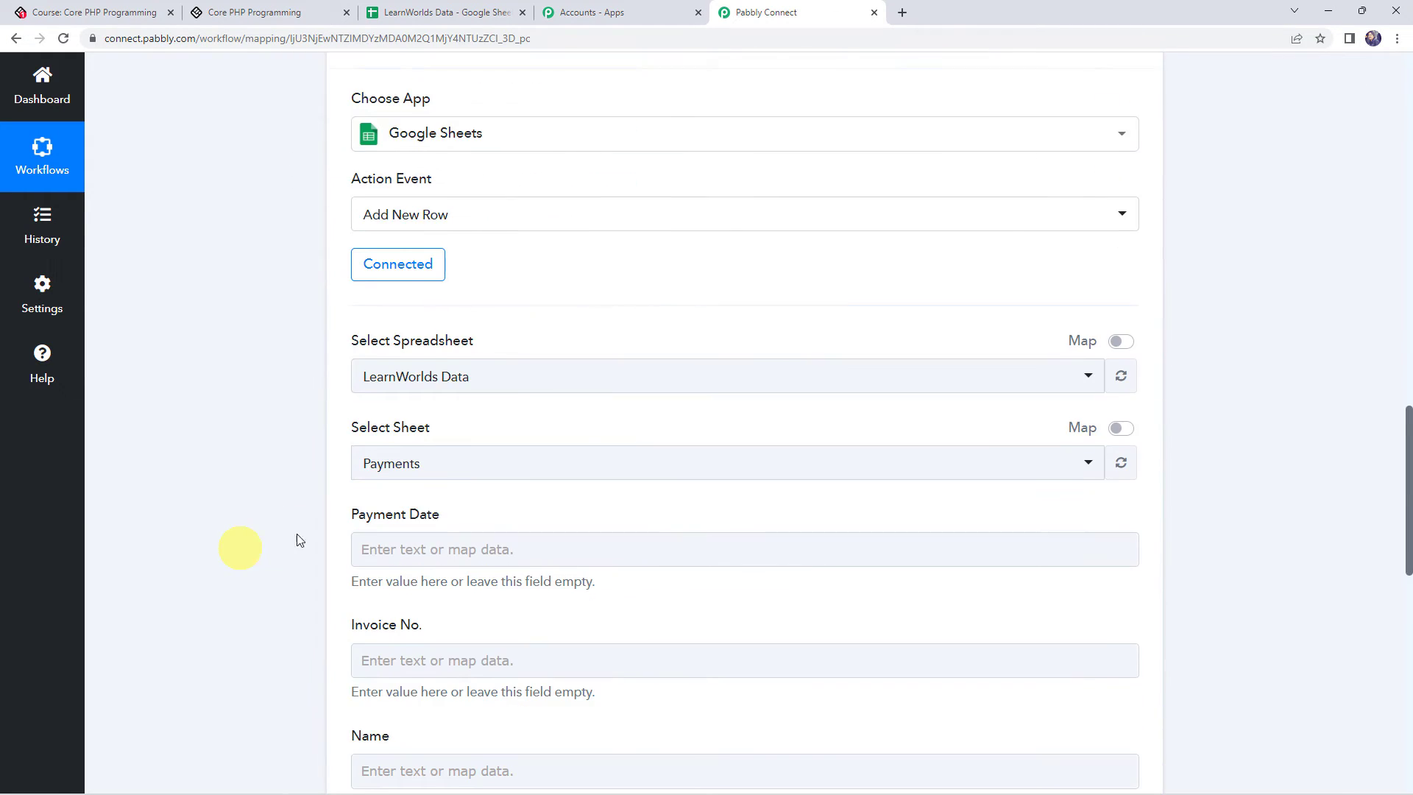
click(425, 377)
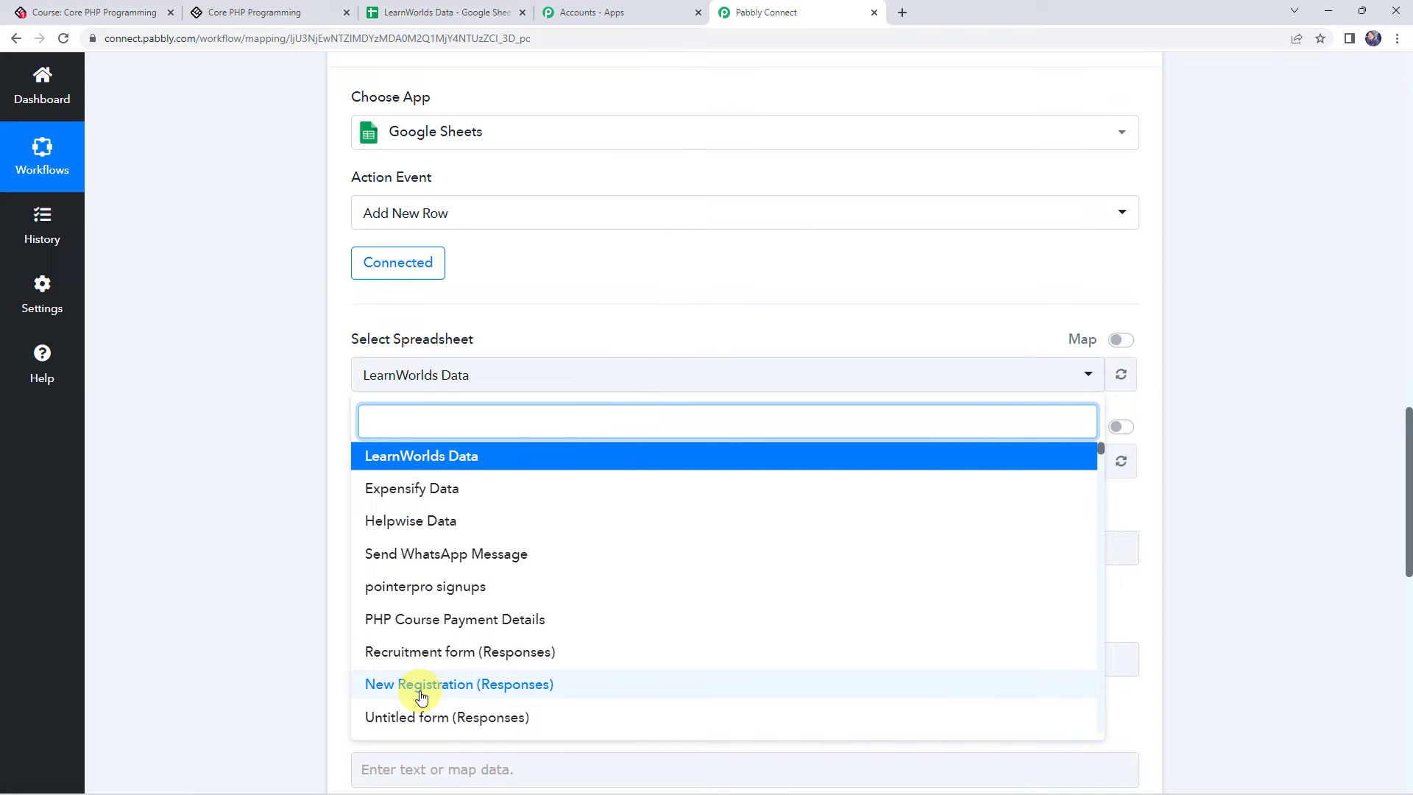
click(464, 13)
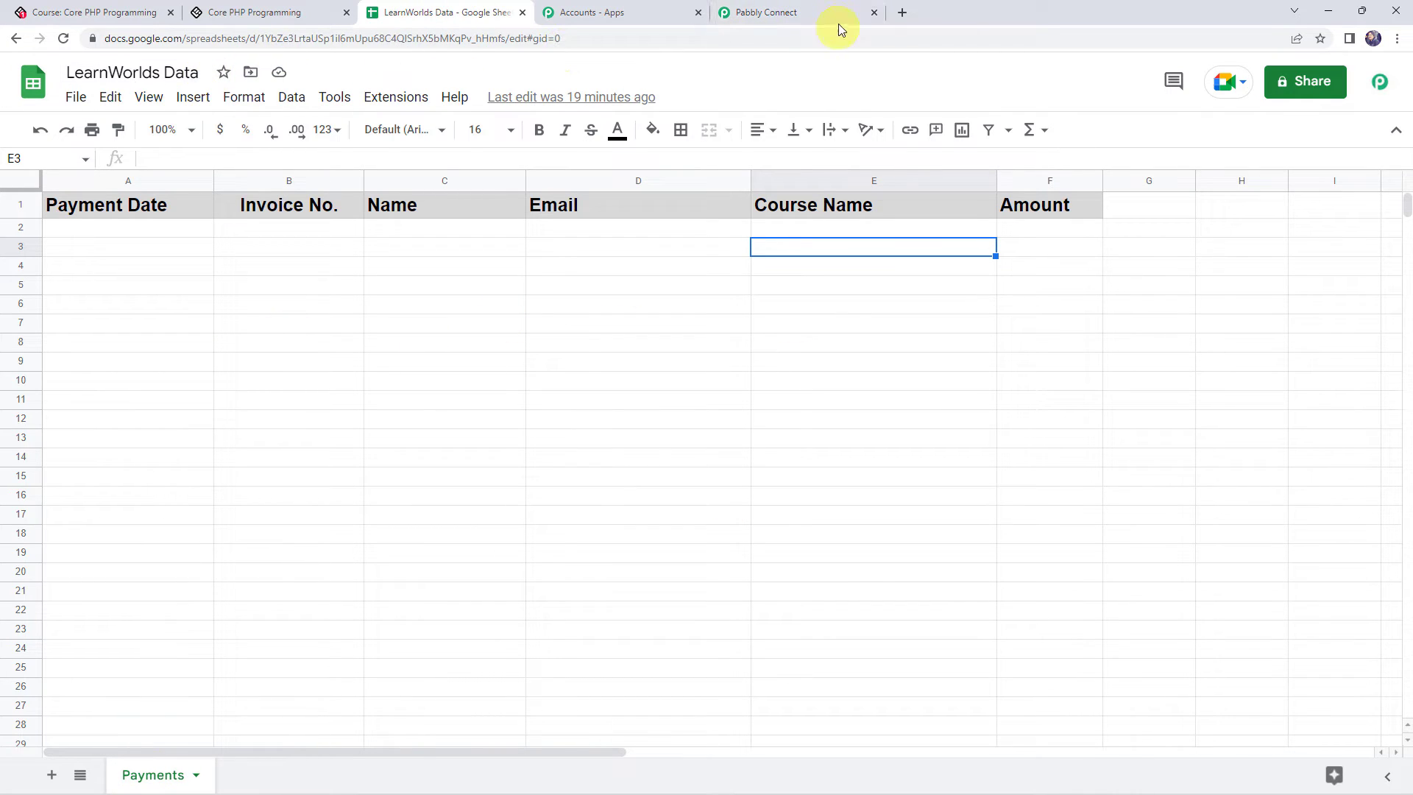
click(791, 12)
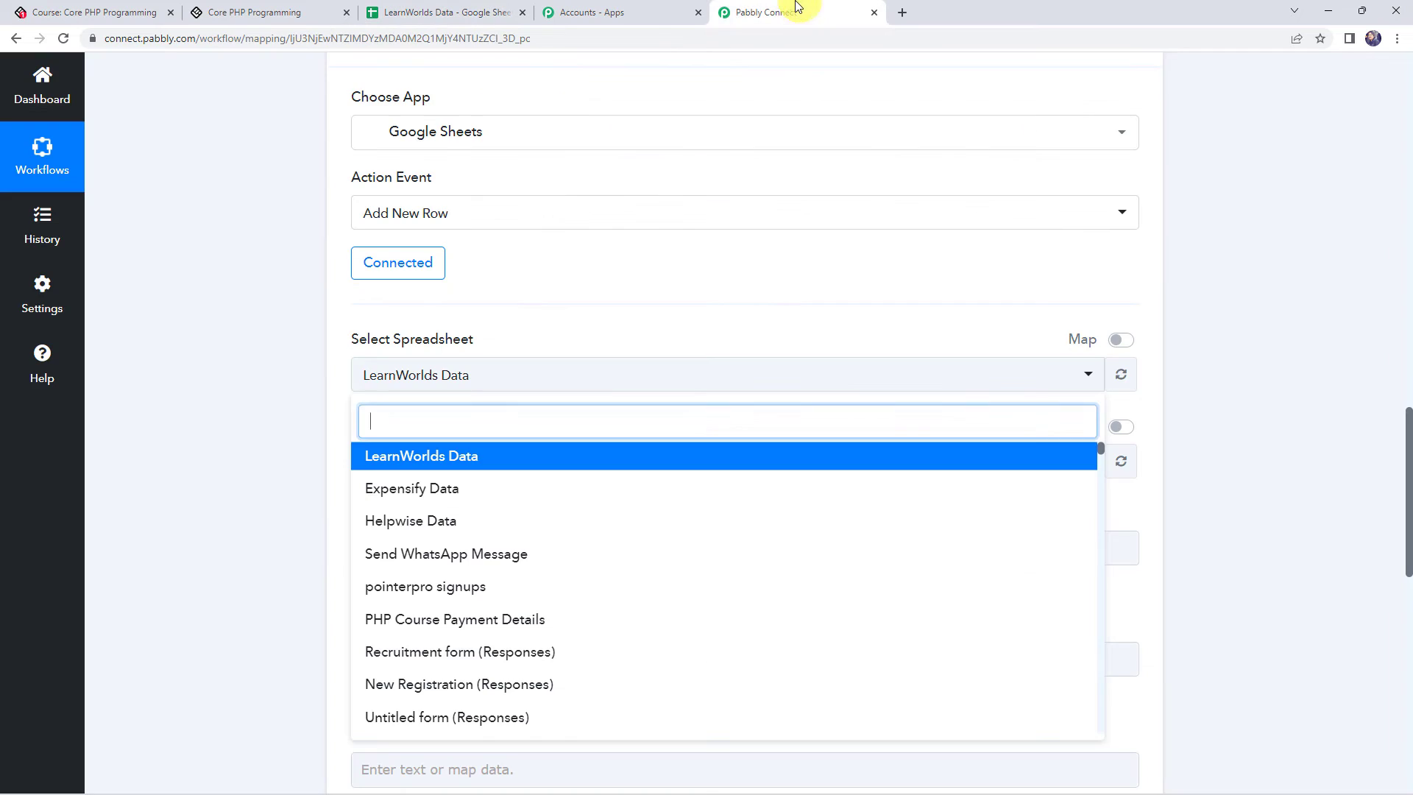
click(400, 457)
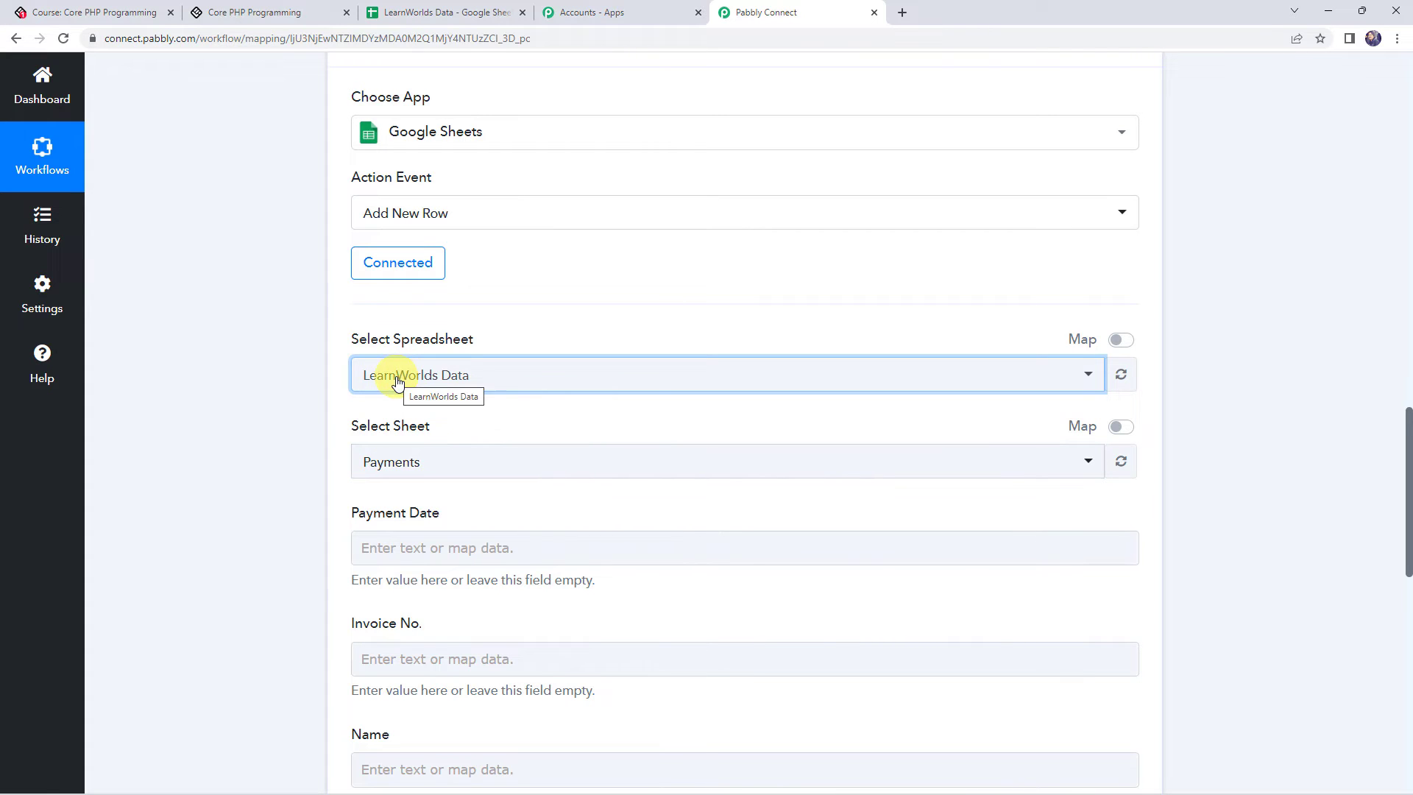
click(409, 467)
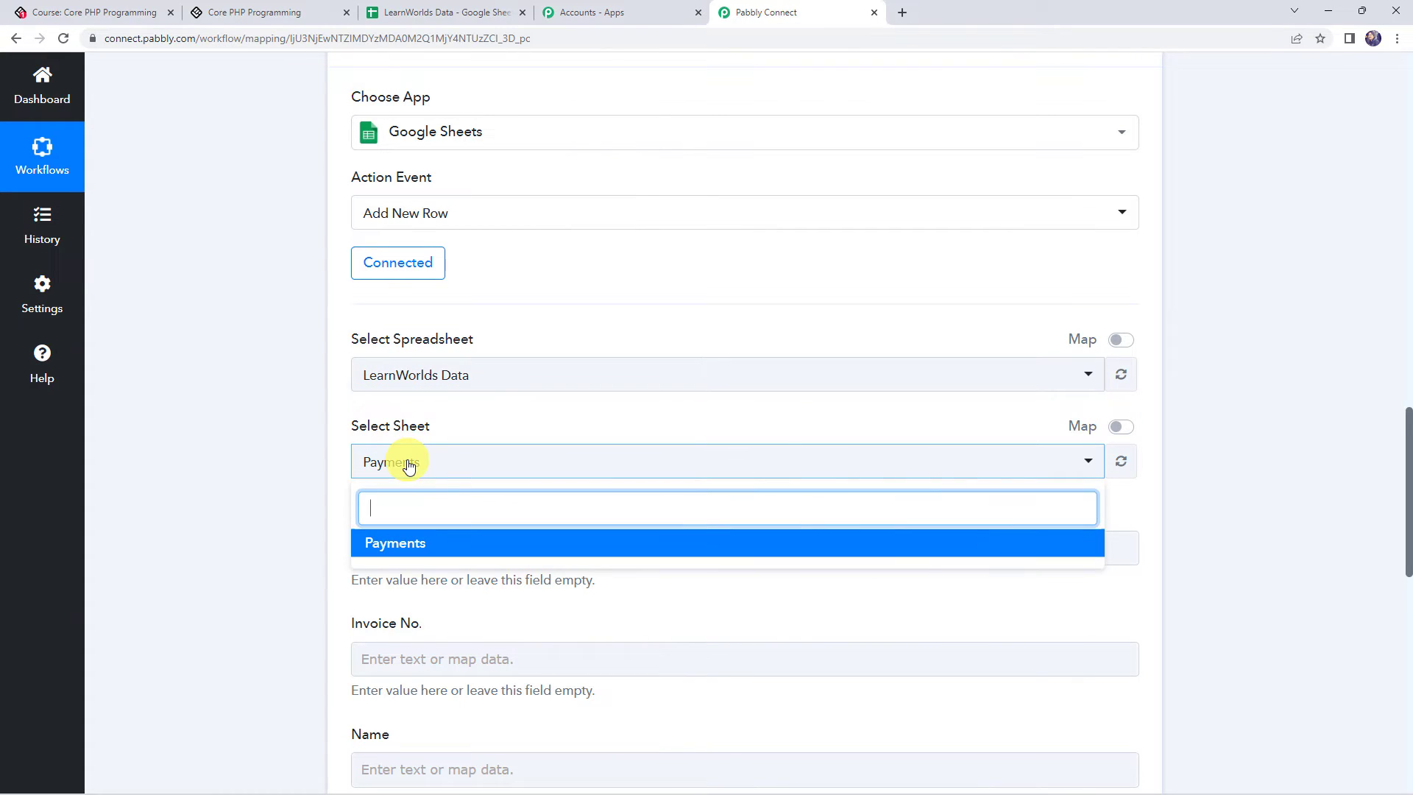
click(430, 543)
- Review the row fields offered for the Payments sheet against the user data in the captured purchase response
scroll(309, 417, down, 3)
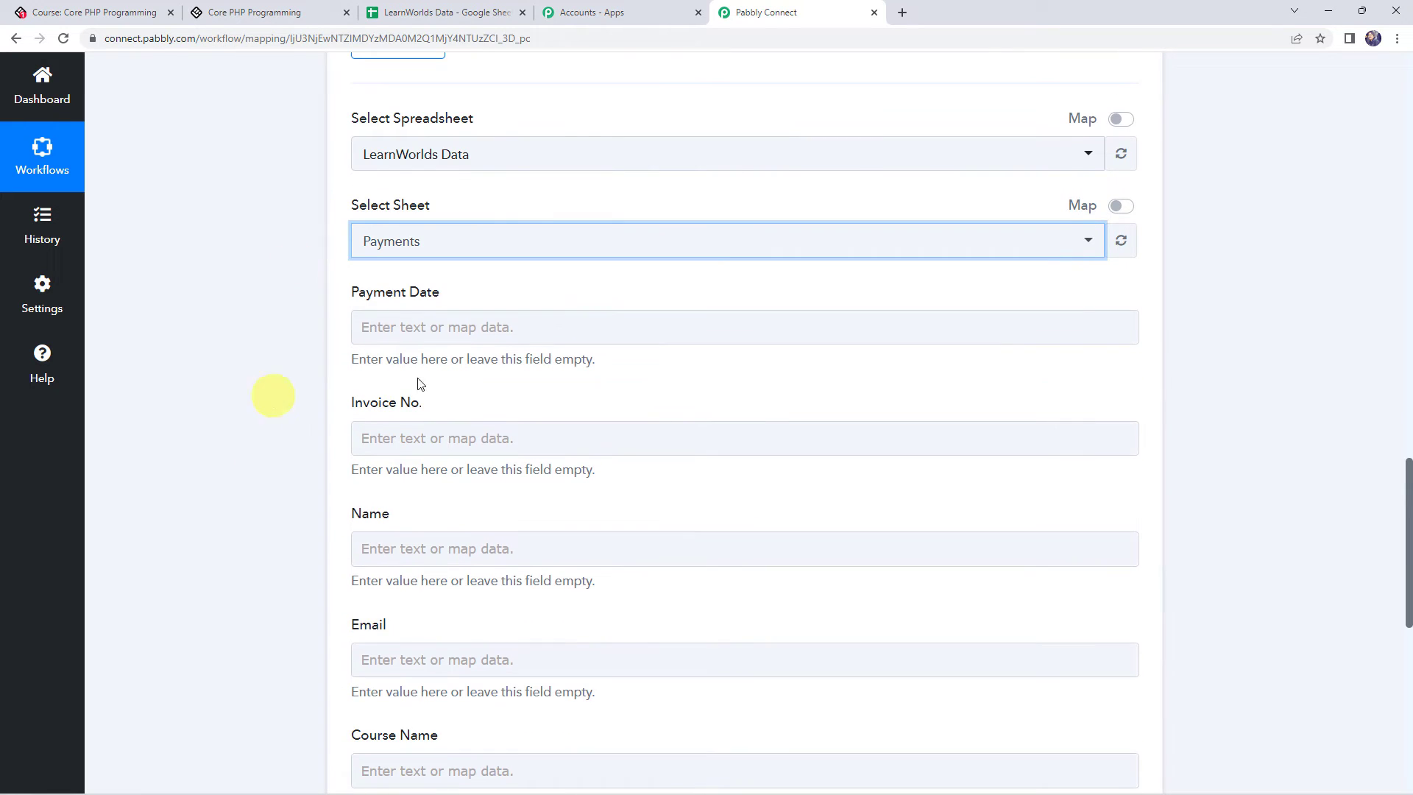
click(367, 325)
click(241, 439)
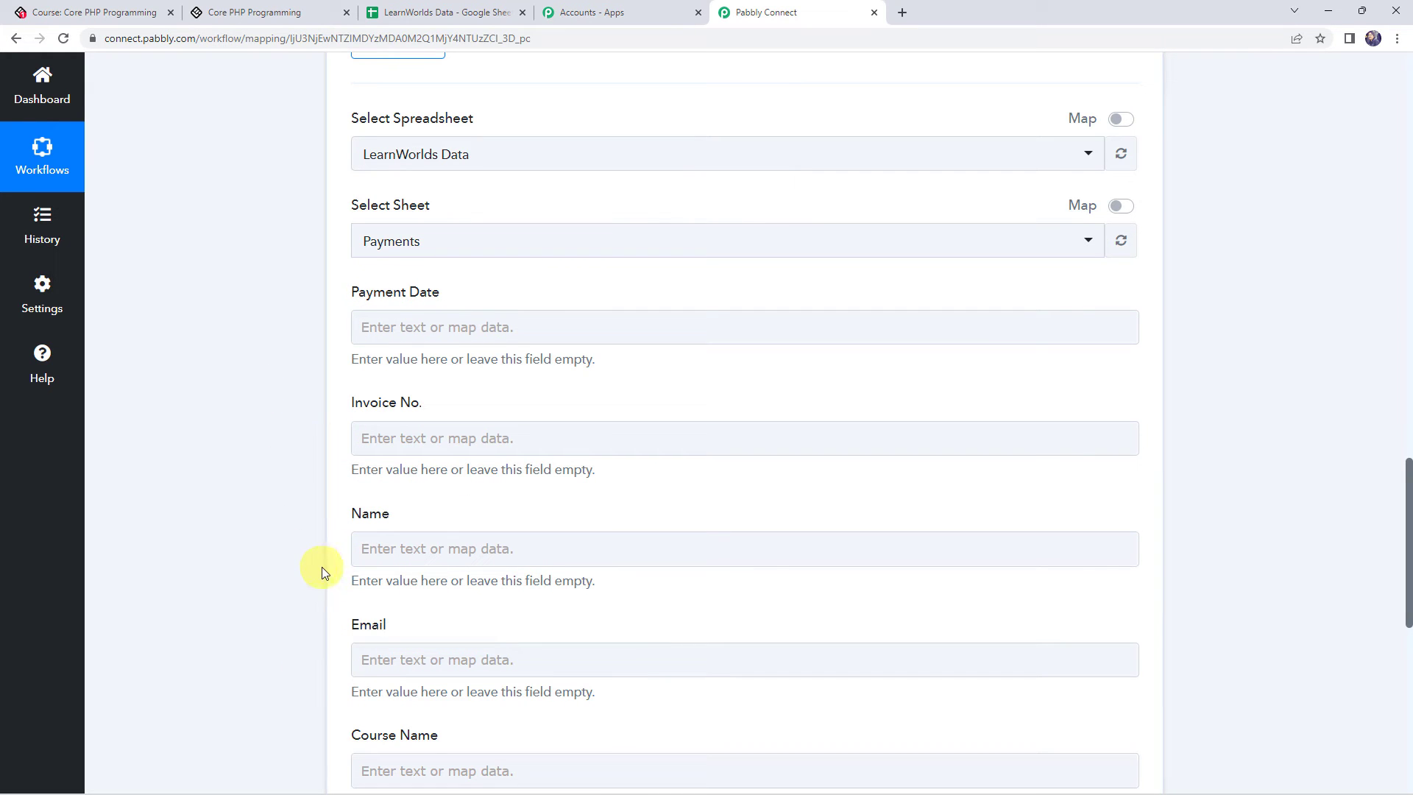
scroll(250, 451, up, 4)
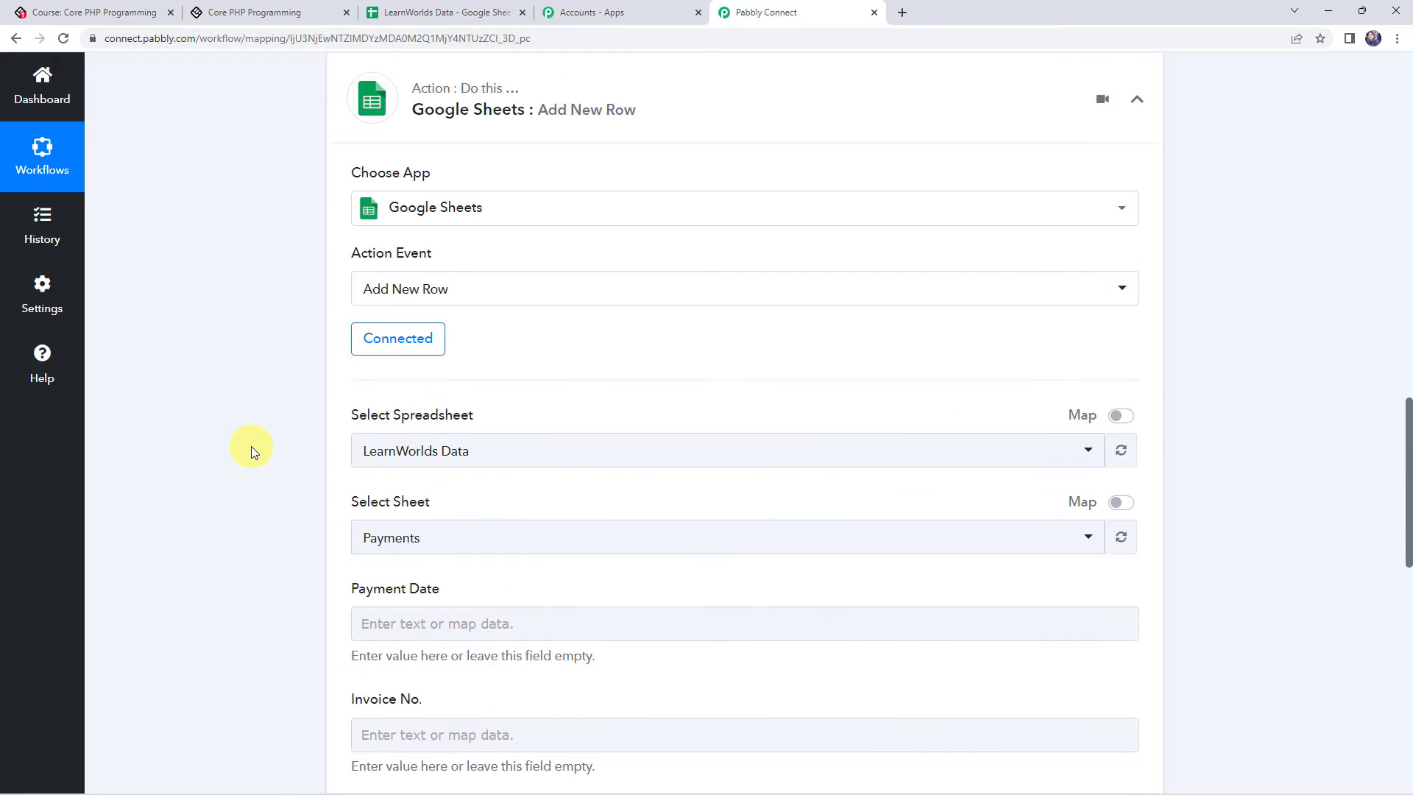
scroll(250, 446, up, 9)
scroll(696, 493, up, 3)
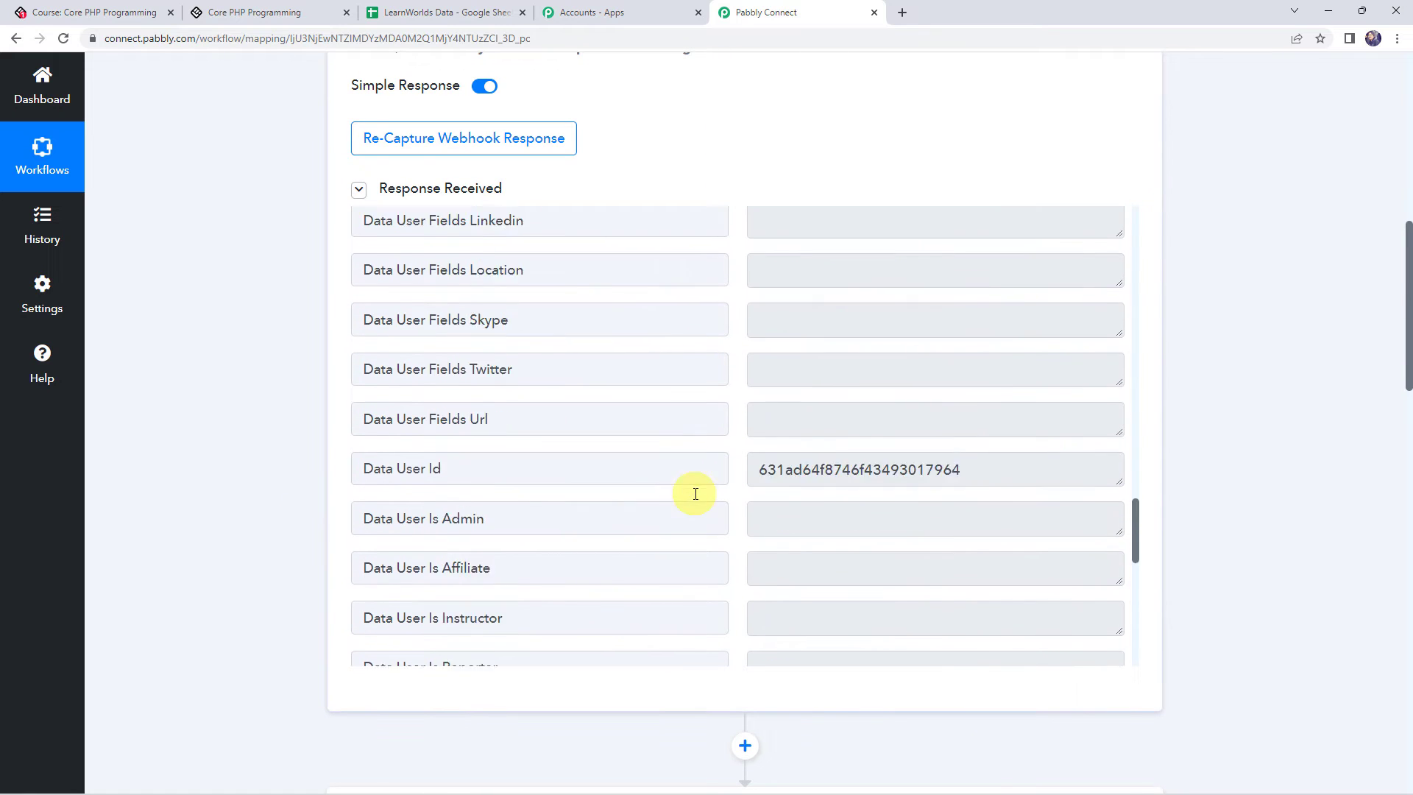
scroll(695, 493, up, 6)
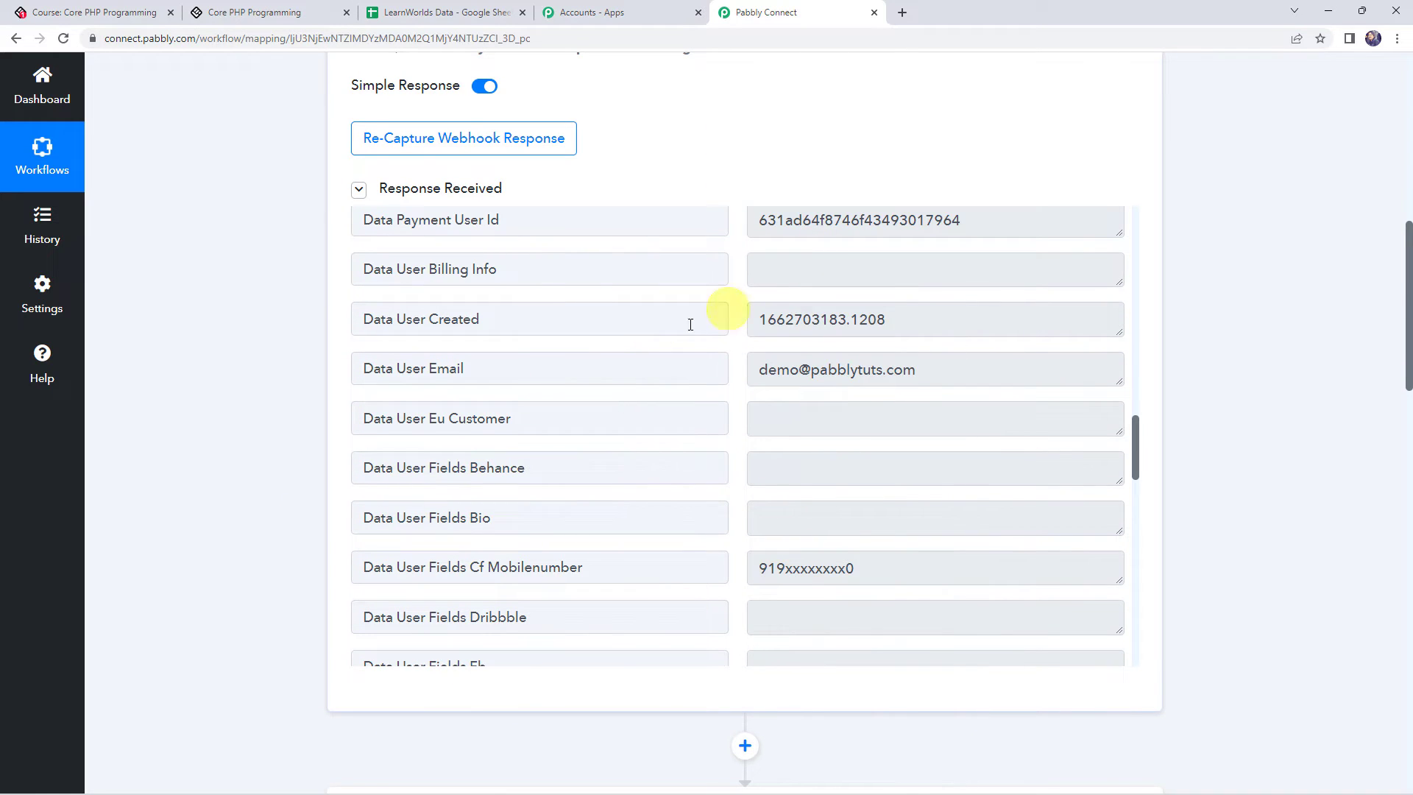
scroll(245, 410, down, 10)
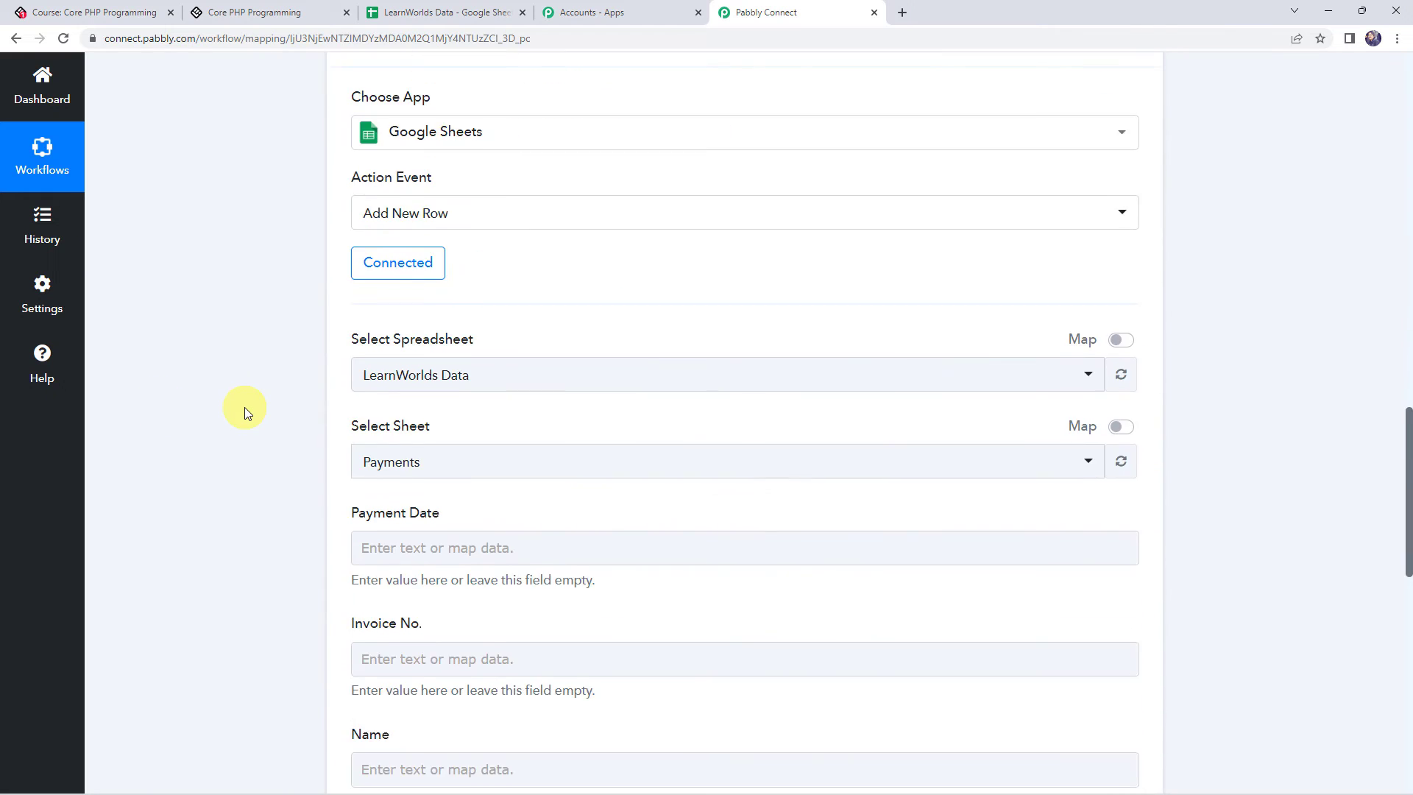
- Examine the payment creation value among the LearnWorlds purchase data offered for the Payment Date field
scroll(245, 407, down, 4)
click(372, 254)
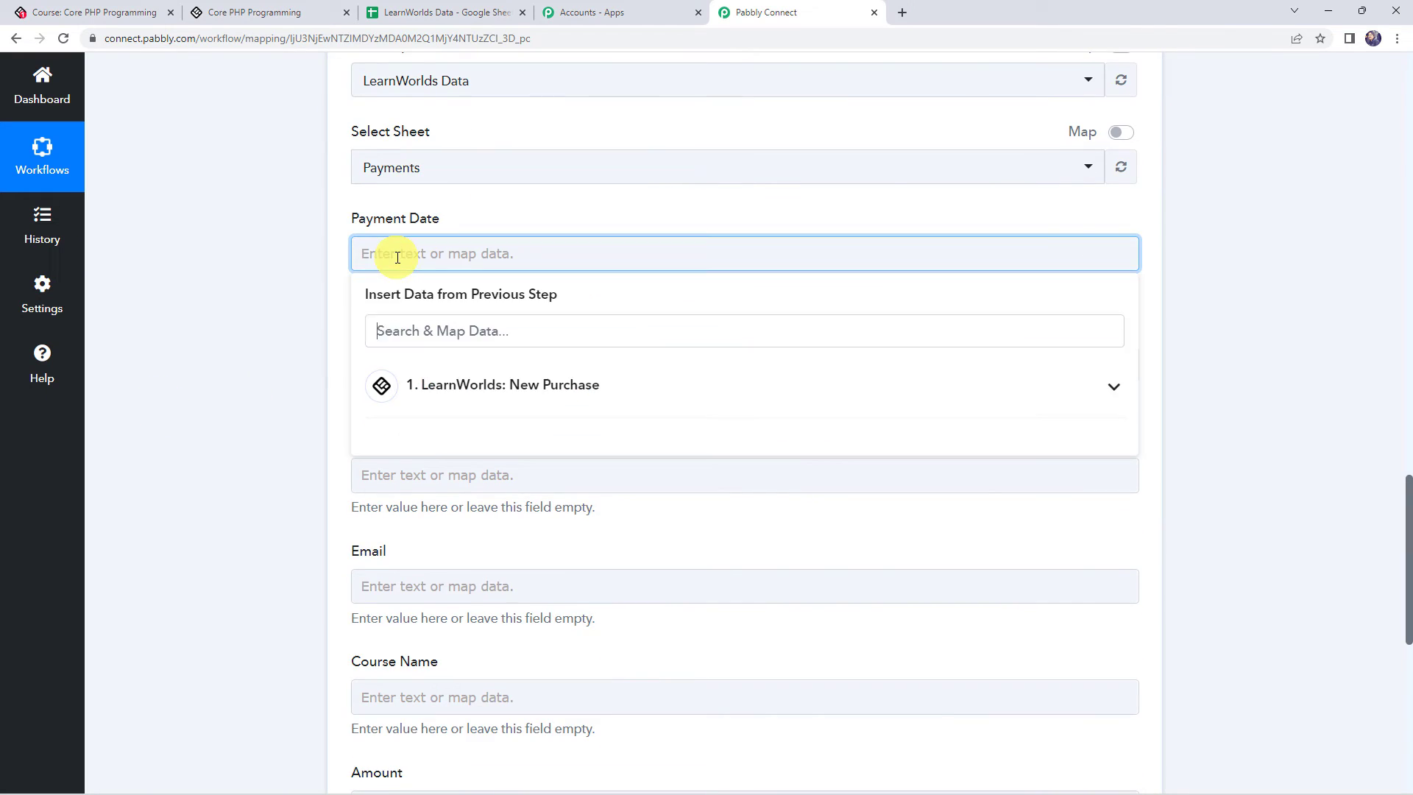
click(442, 395)
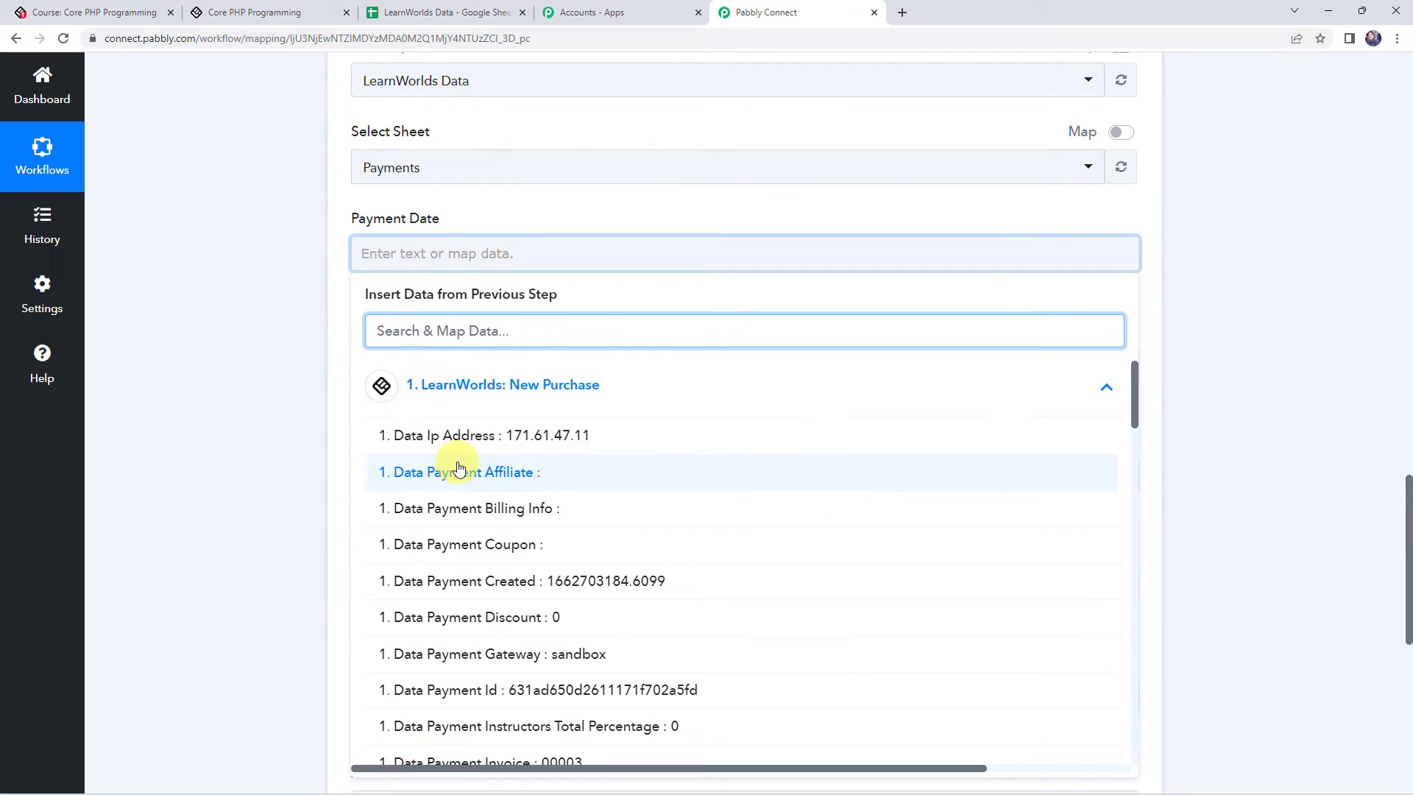
scroll(446, 475, down, 1)
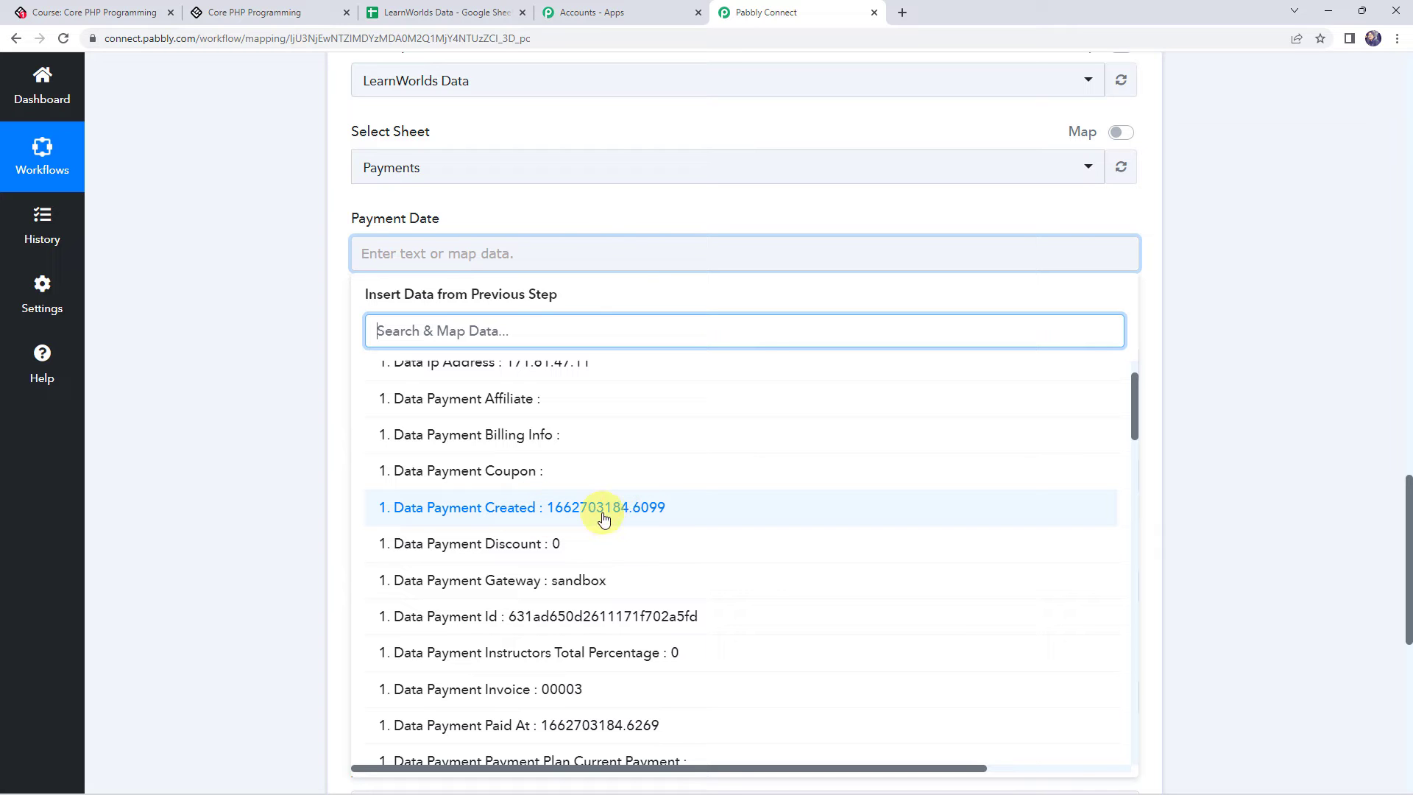
click(227, 443)
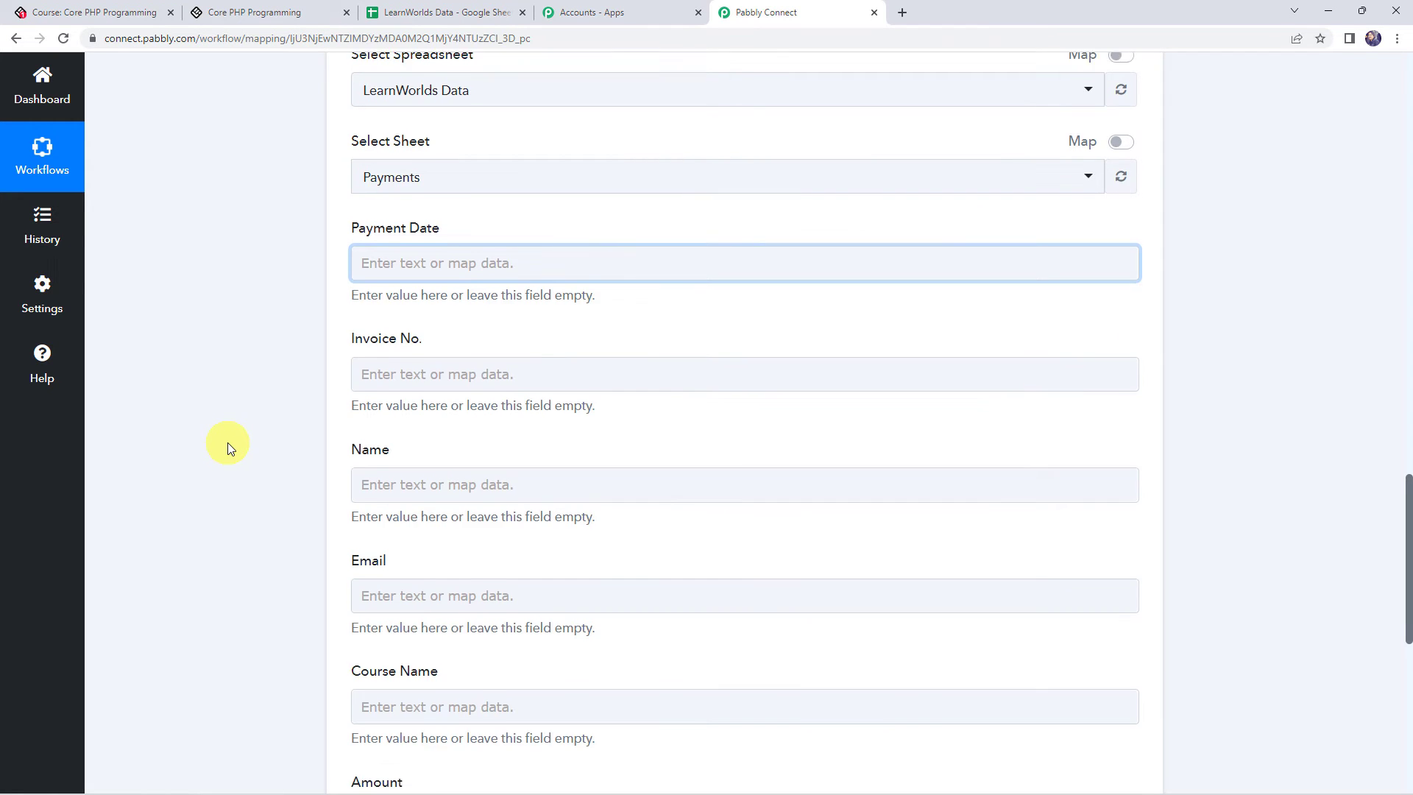
- Insert a Date/Time Formatter by Pabbly action before the Google Sheets action with the Format Date Only event, and connect it
scroll(227, 443, up, 6)
scroll(227, 443, up, 3)
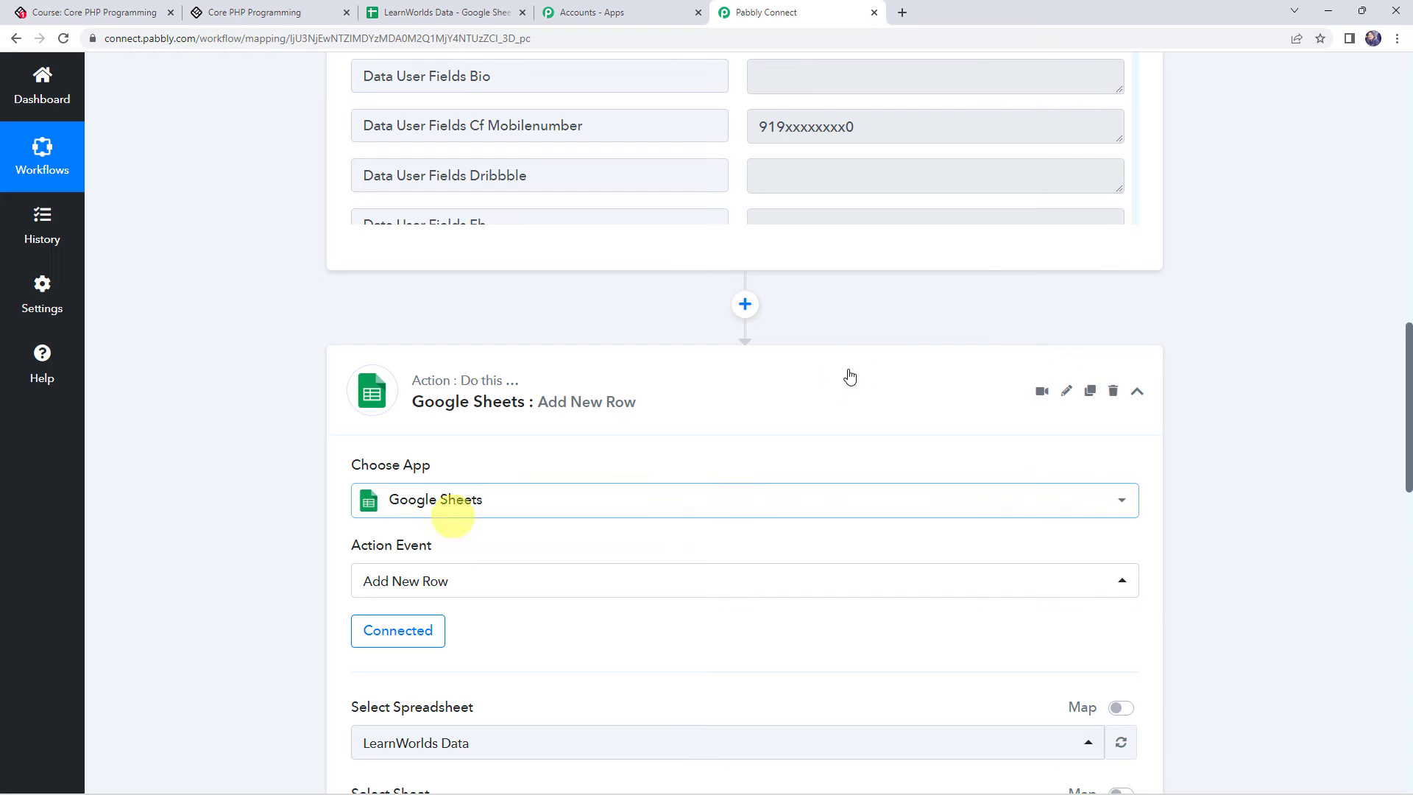
click(745, 306)
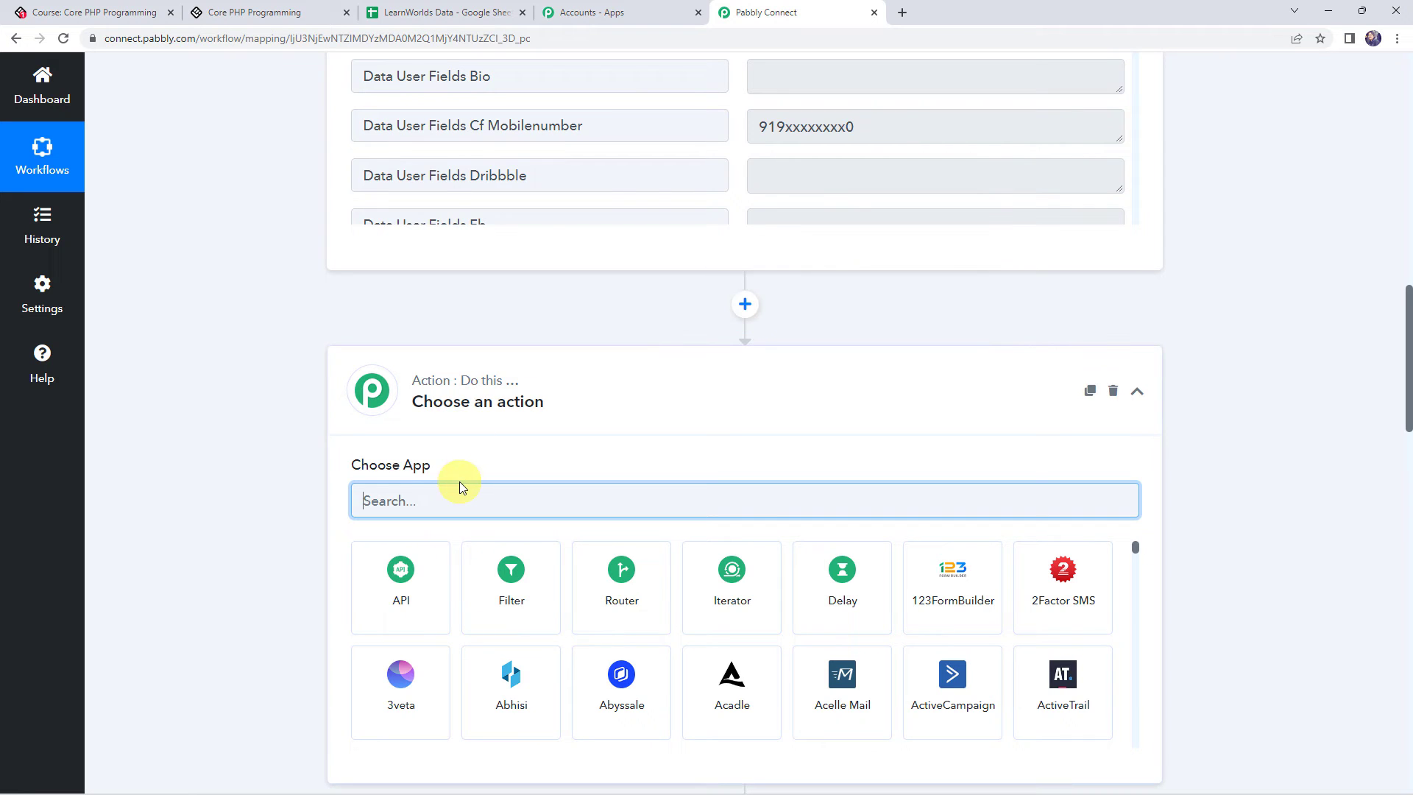
text(date)
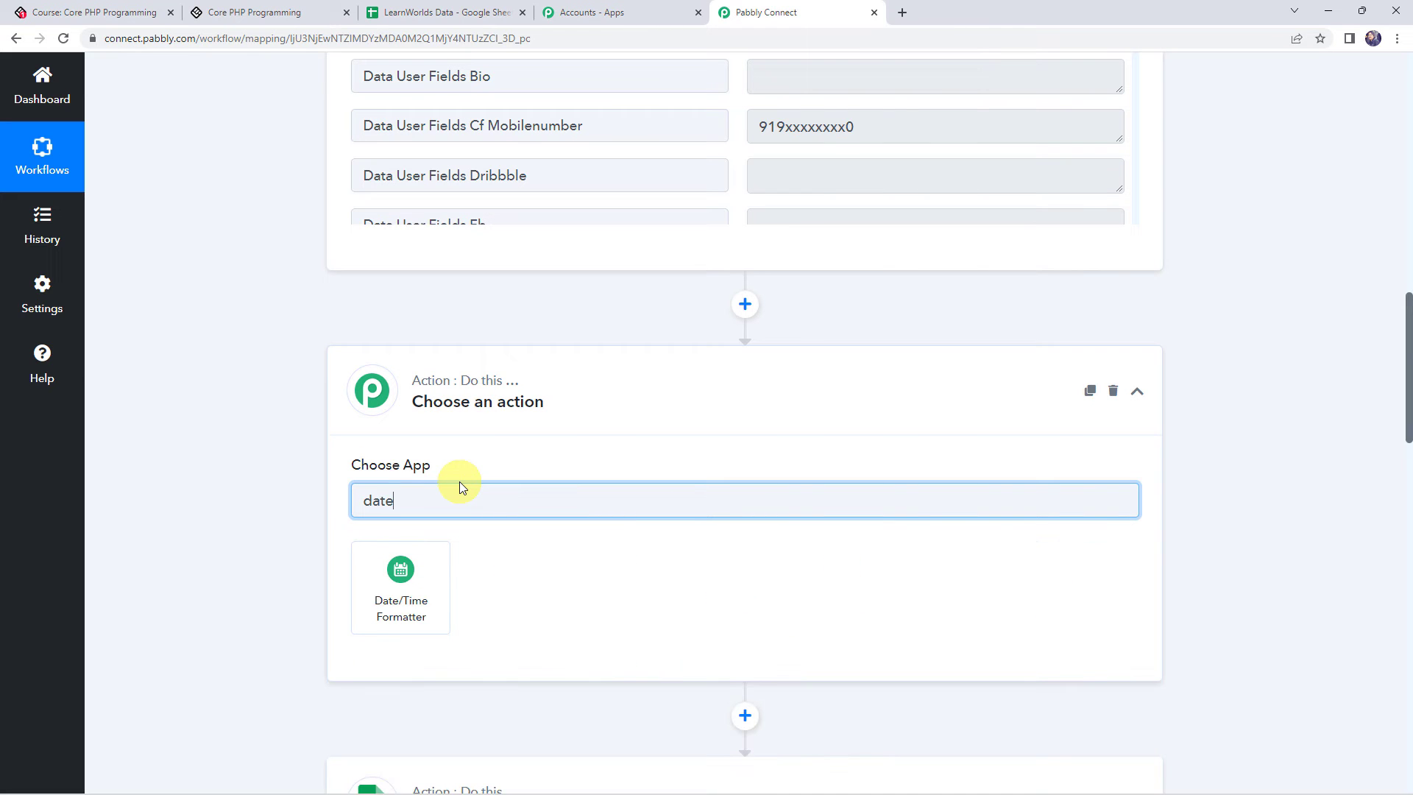
click(403, 581)
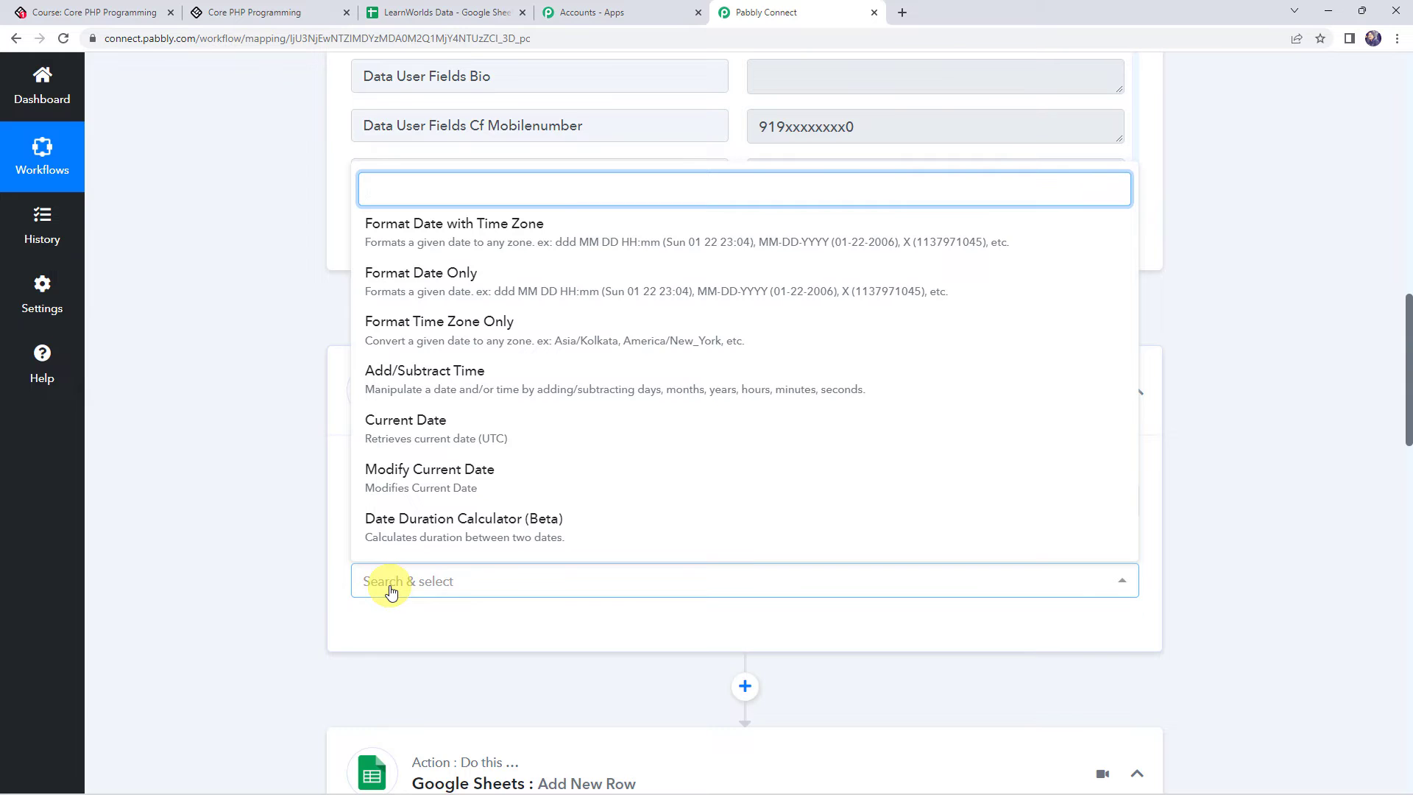
click(428, 281)
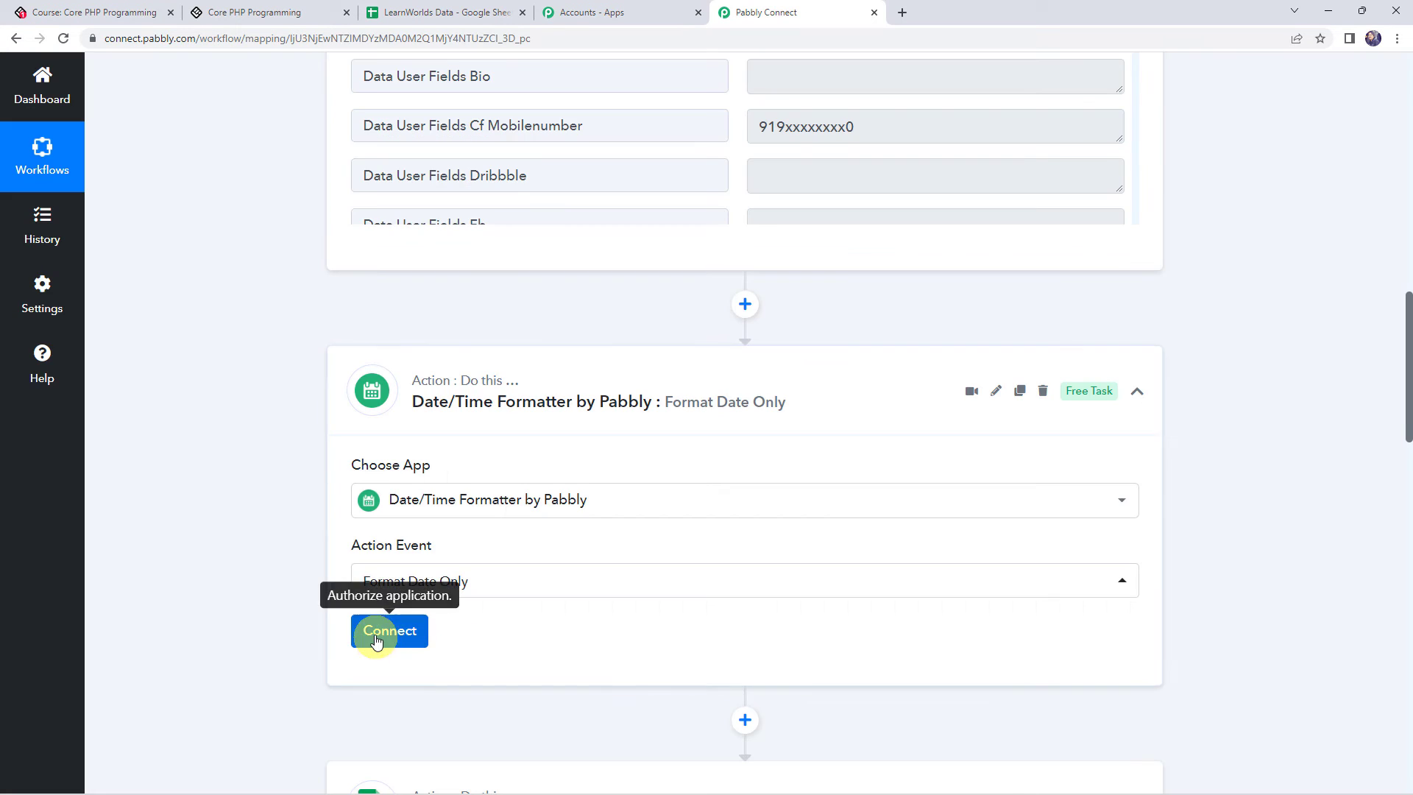
click(378, 631)
click(322, 506)
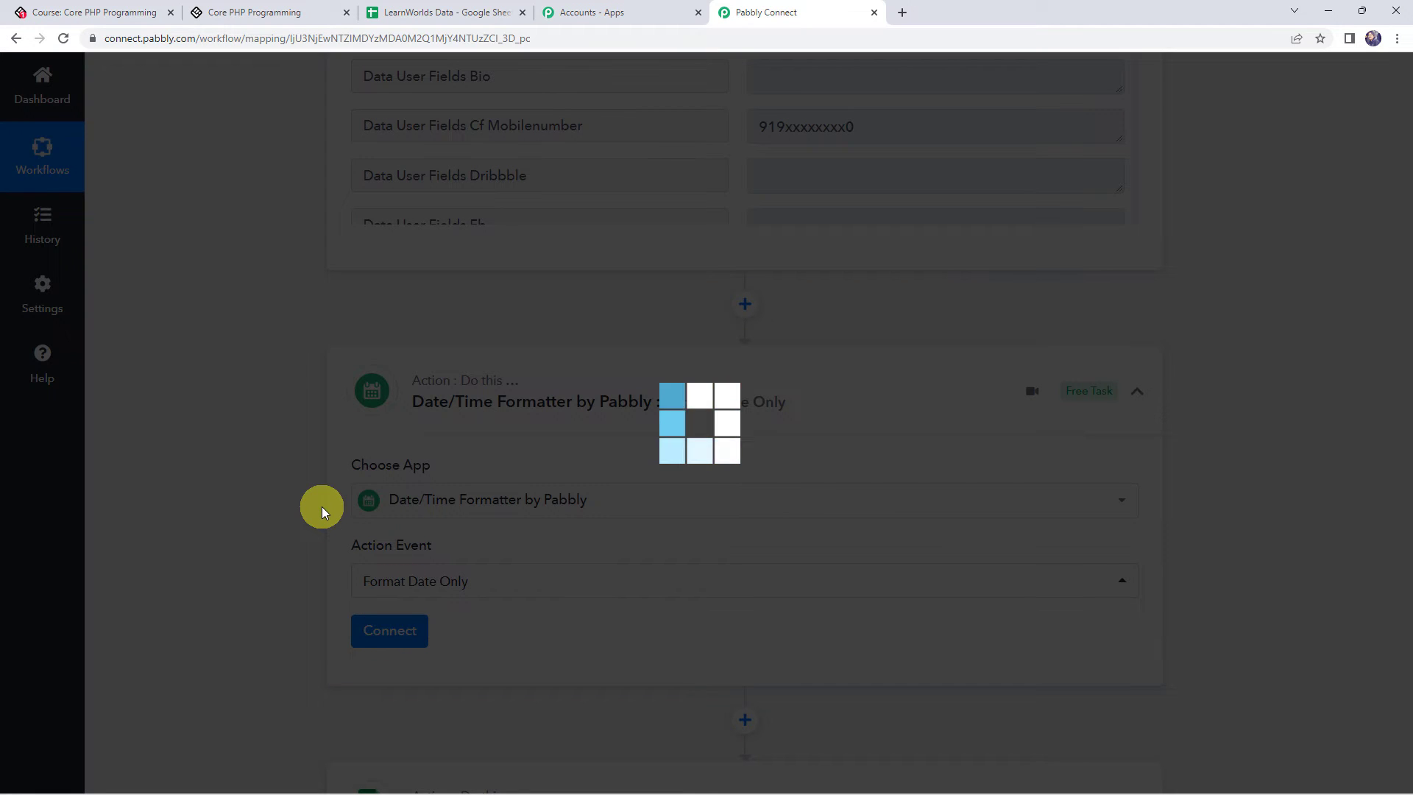
- Map the formatter's Date field to Data Payment Created from the LearnWorlds New Purchase data
scroll(294, 498, down, 4)
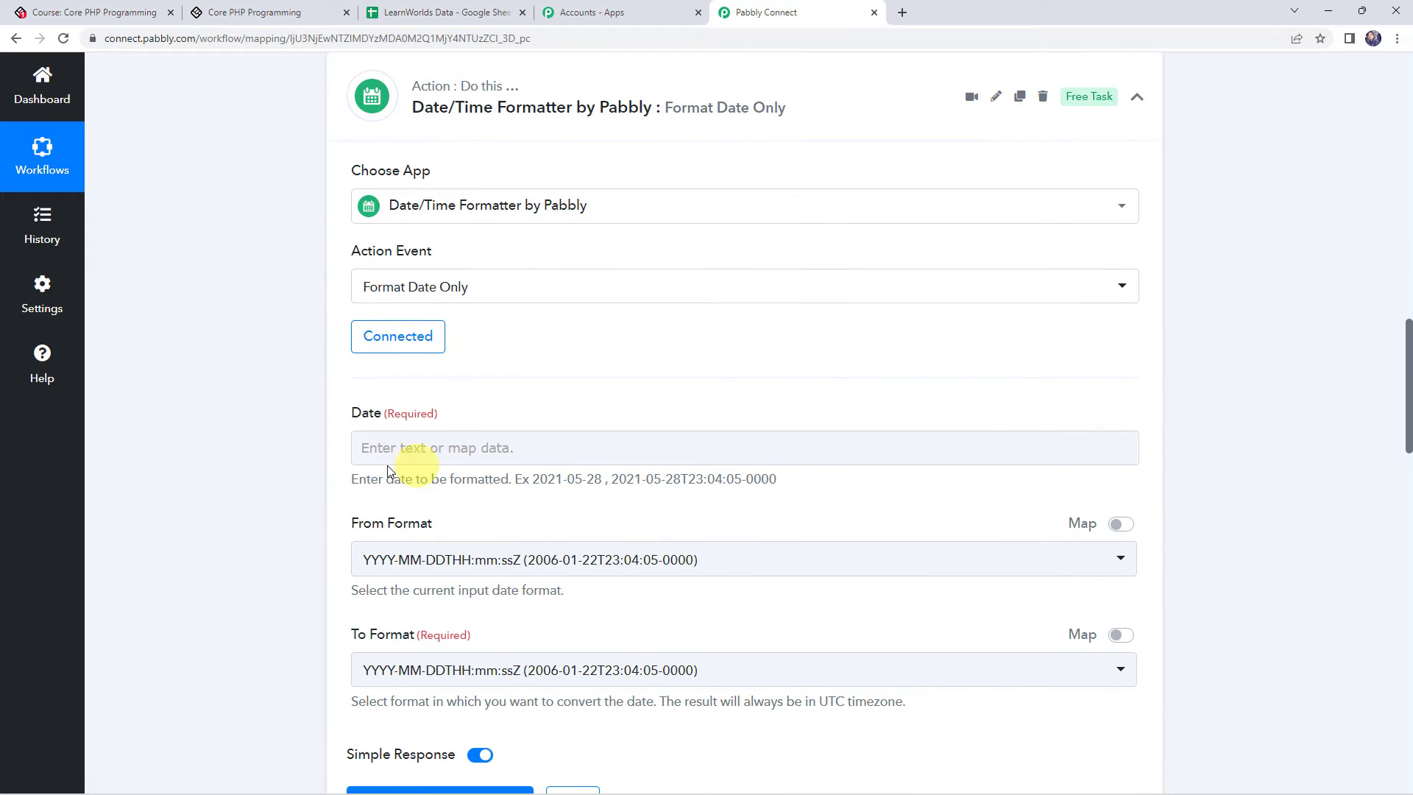
click(379, 444)
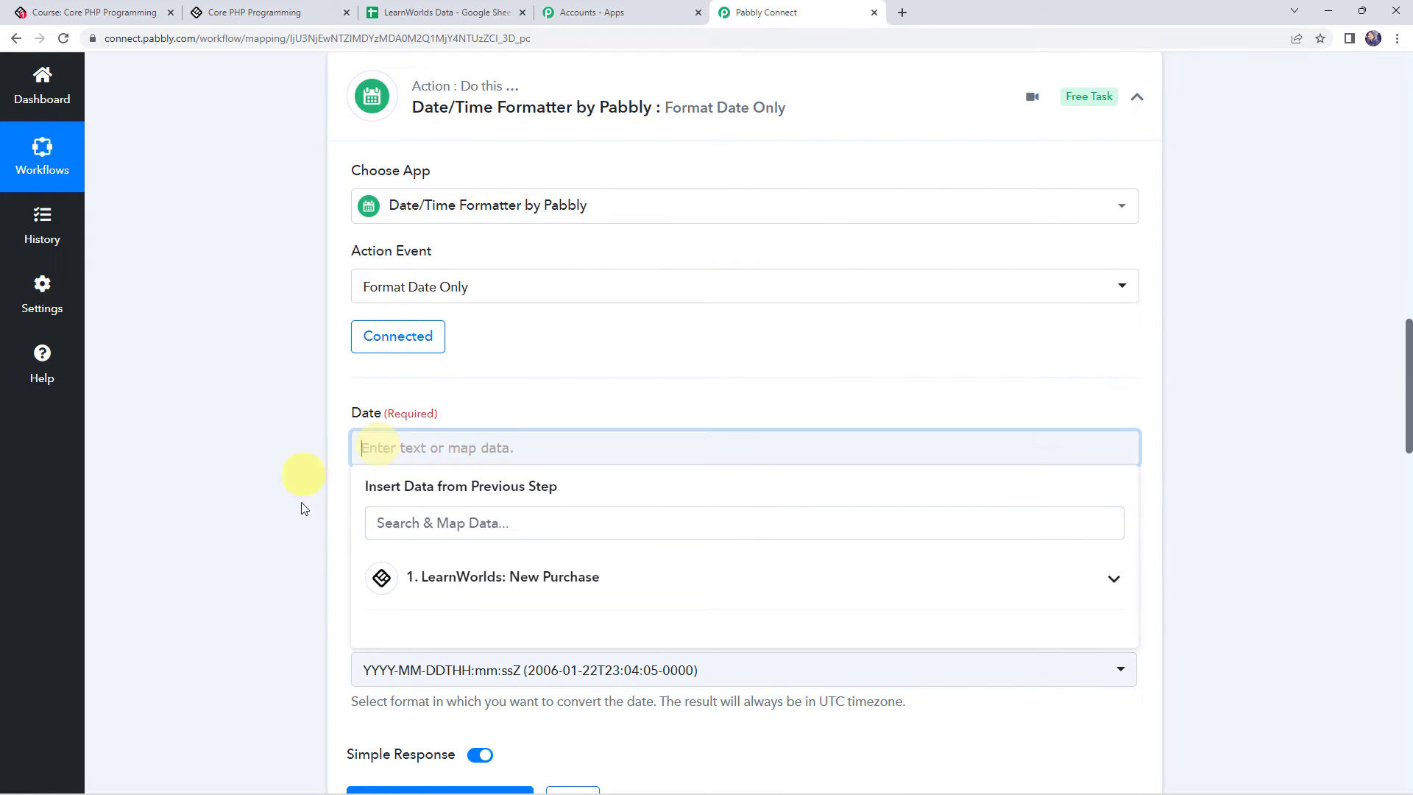
click(472, 577)
scroll(215, 515, down, 3)
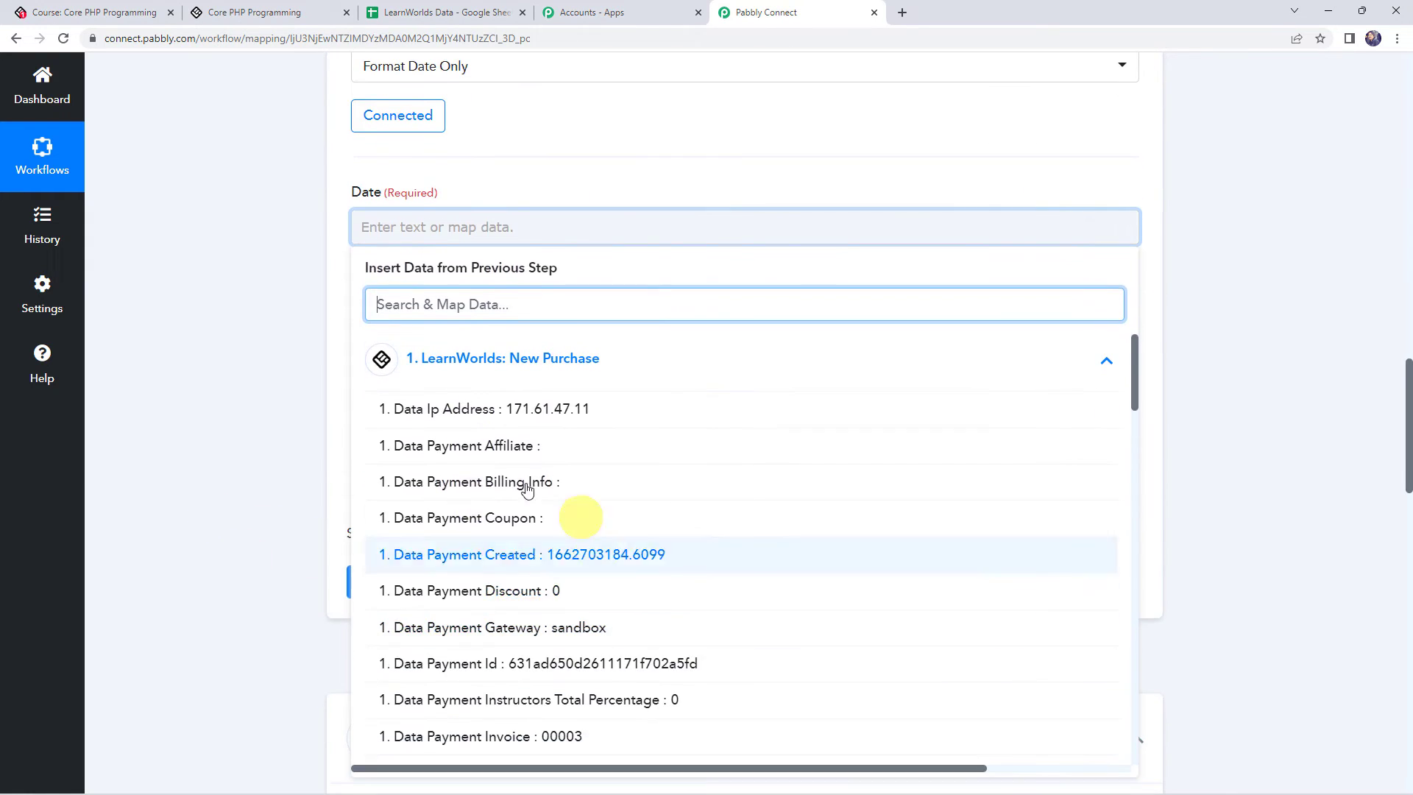
click(514, 559)
click(279, 434)
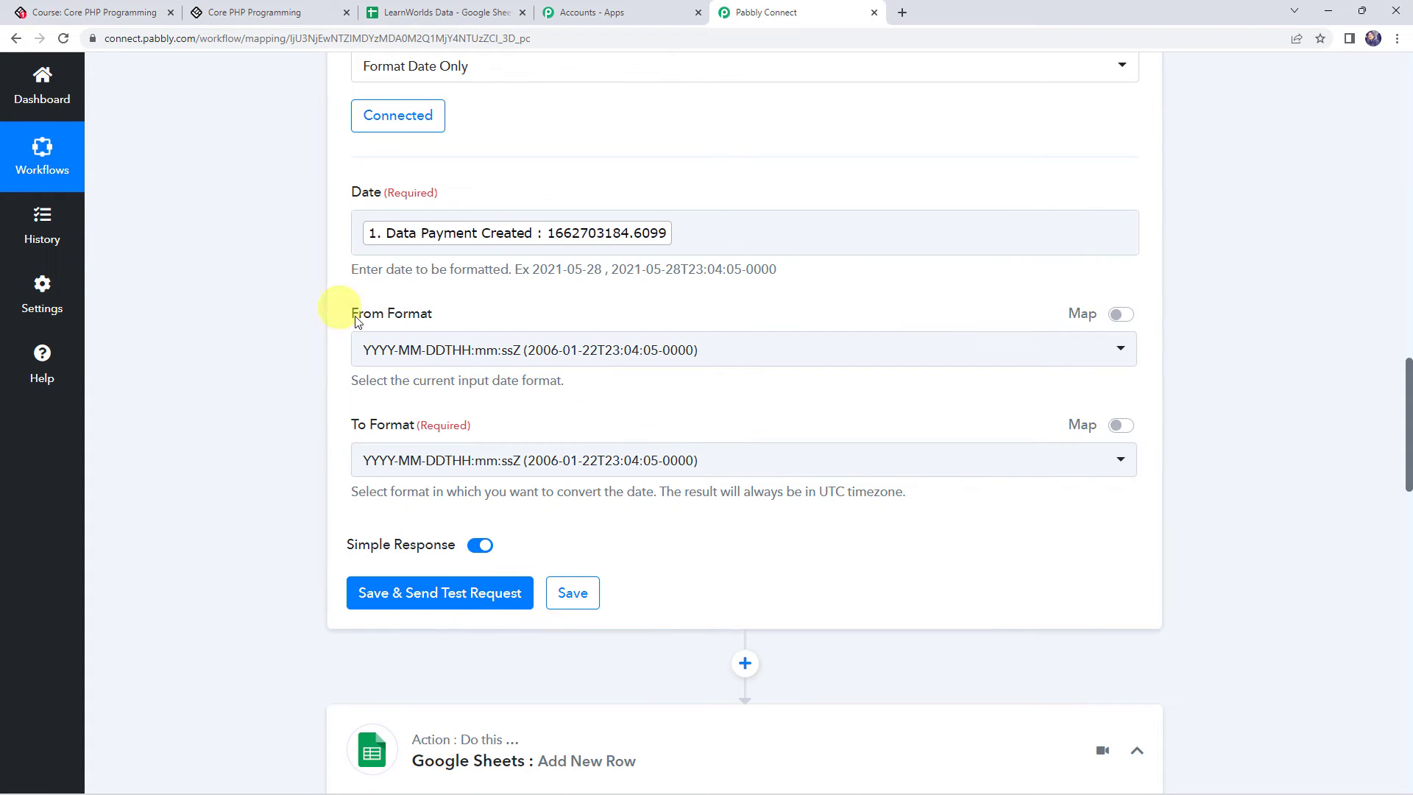
click(462, 353)
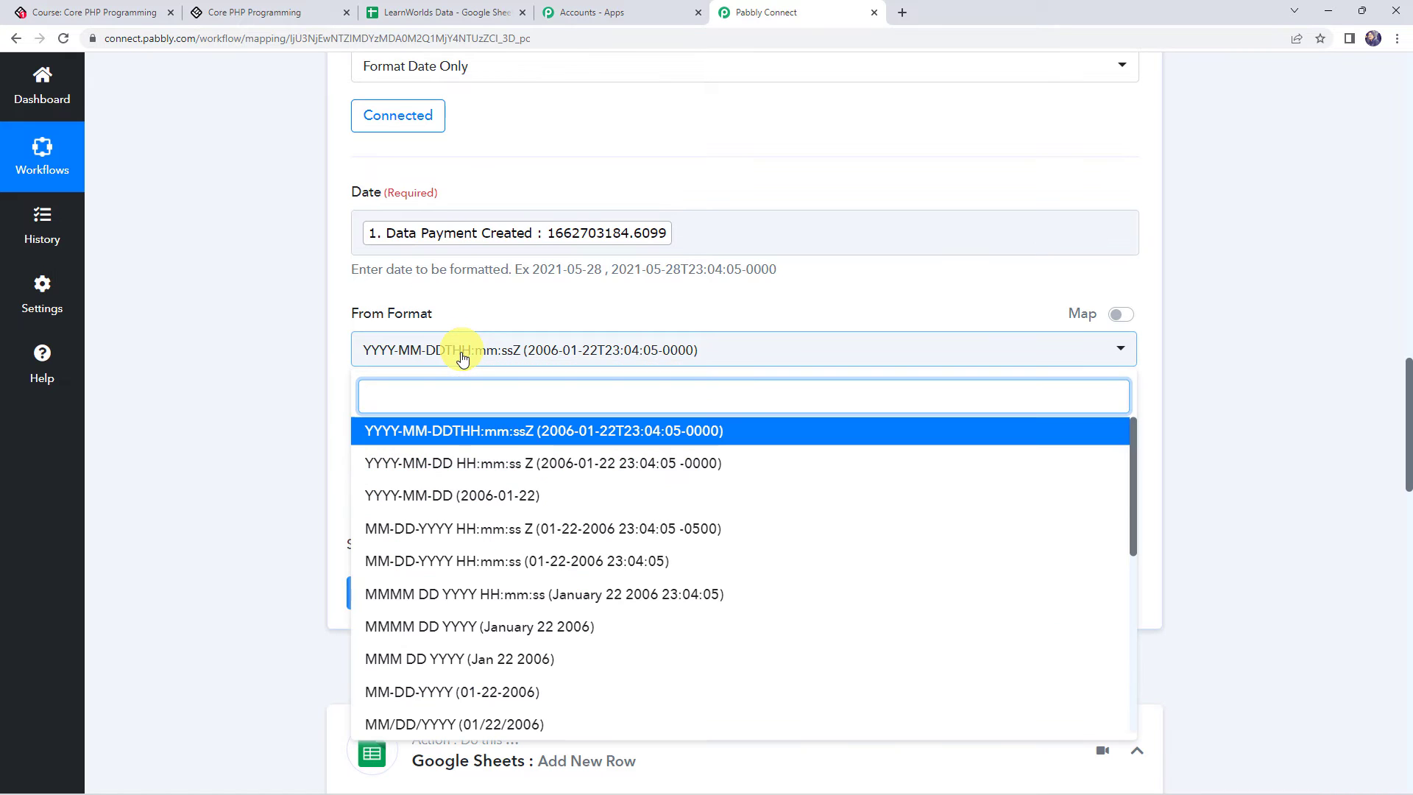
scroll(445, 522, down, 5)
scroll(445, 523, down, 2)
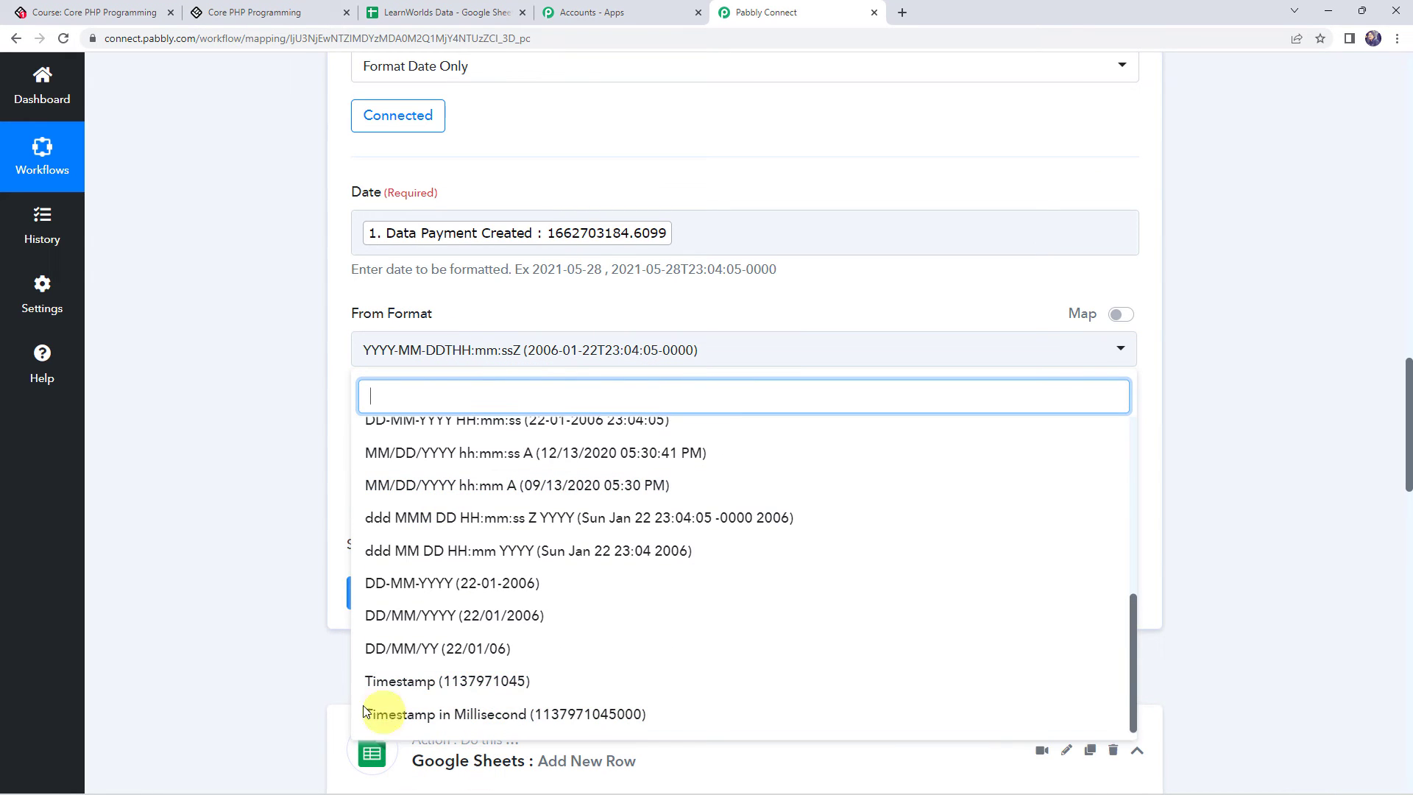
click(442, 678)
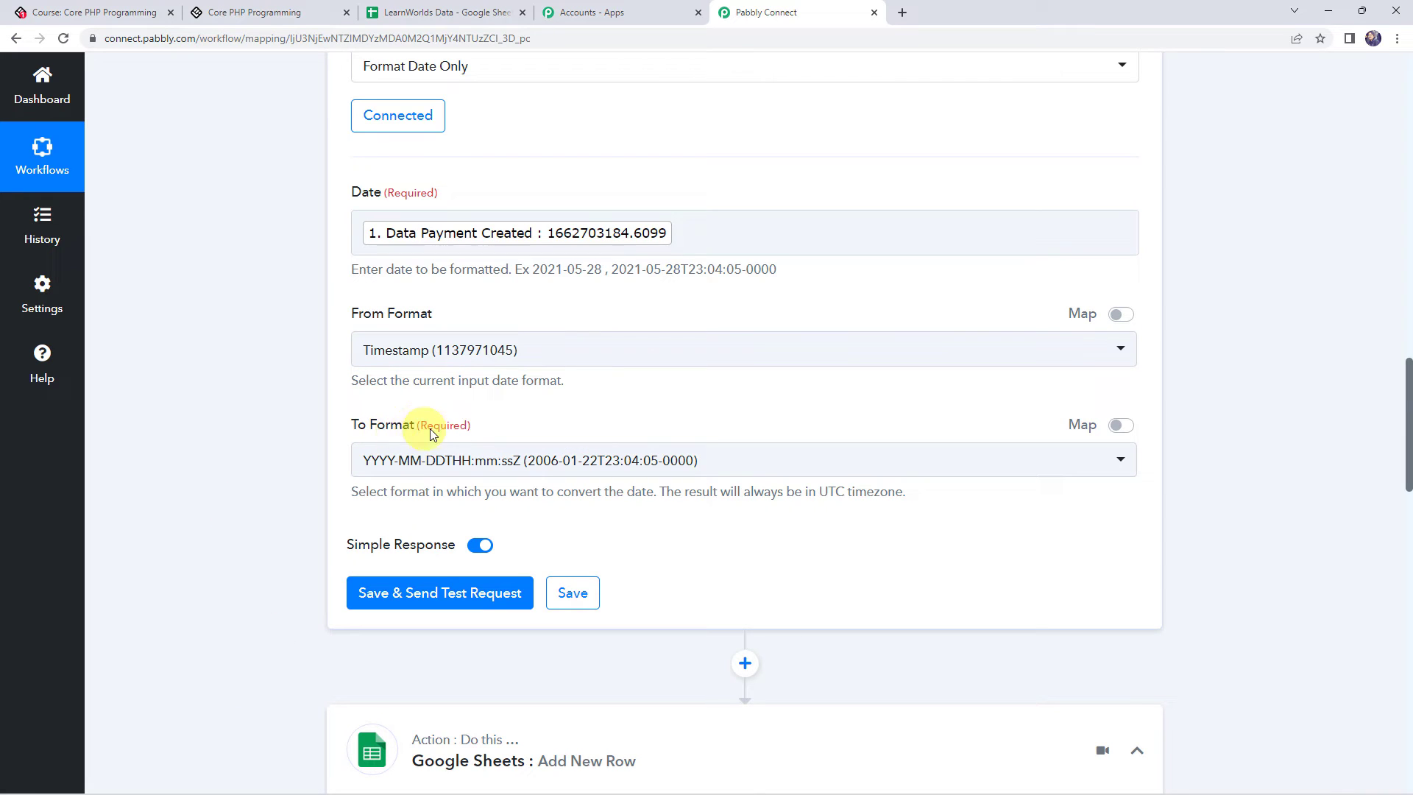
click(413, 473)
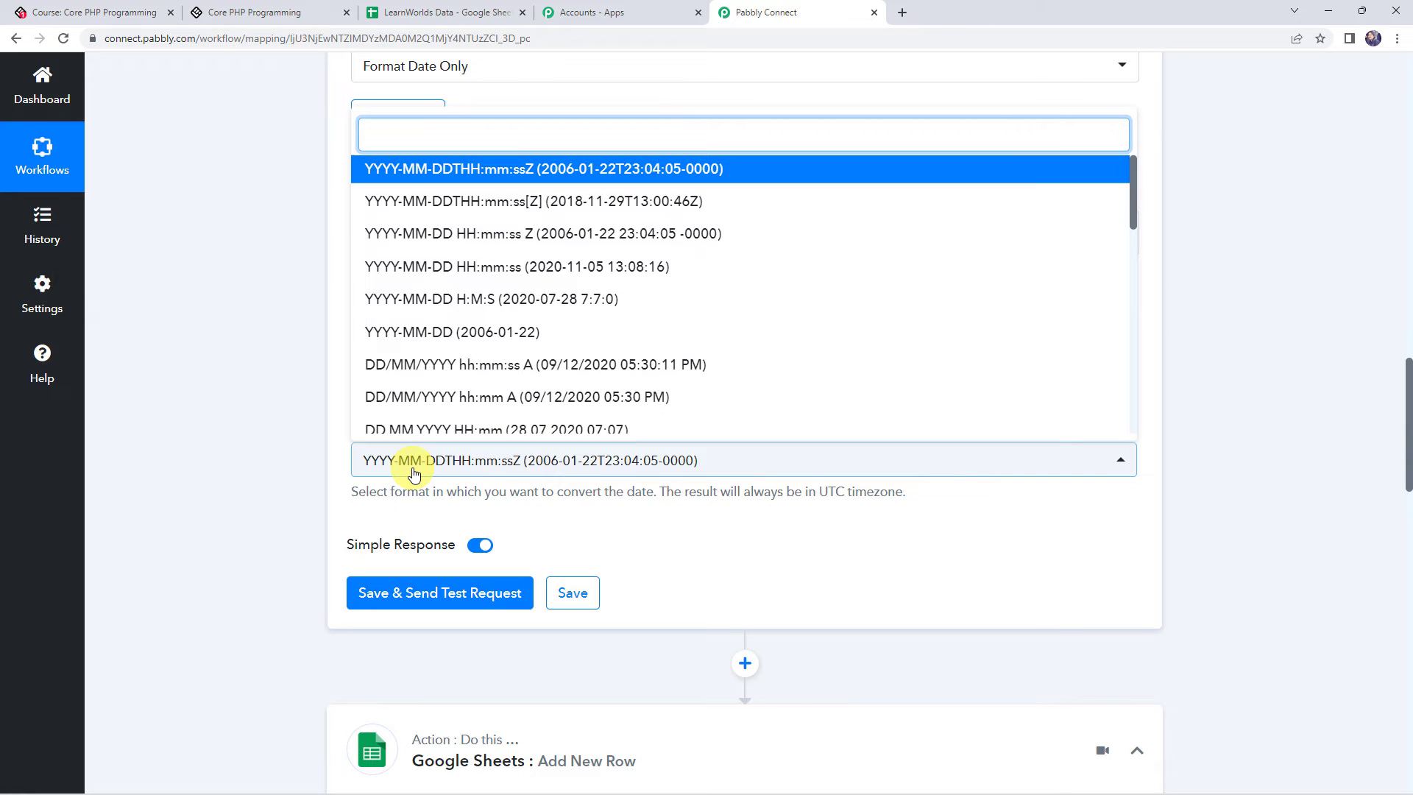
scroll(448, 340, down, 3)
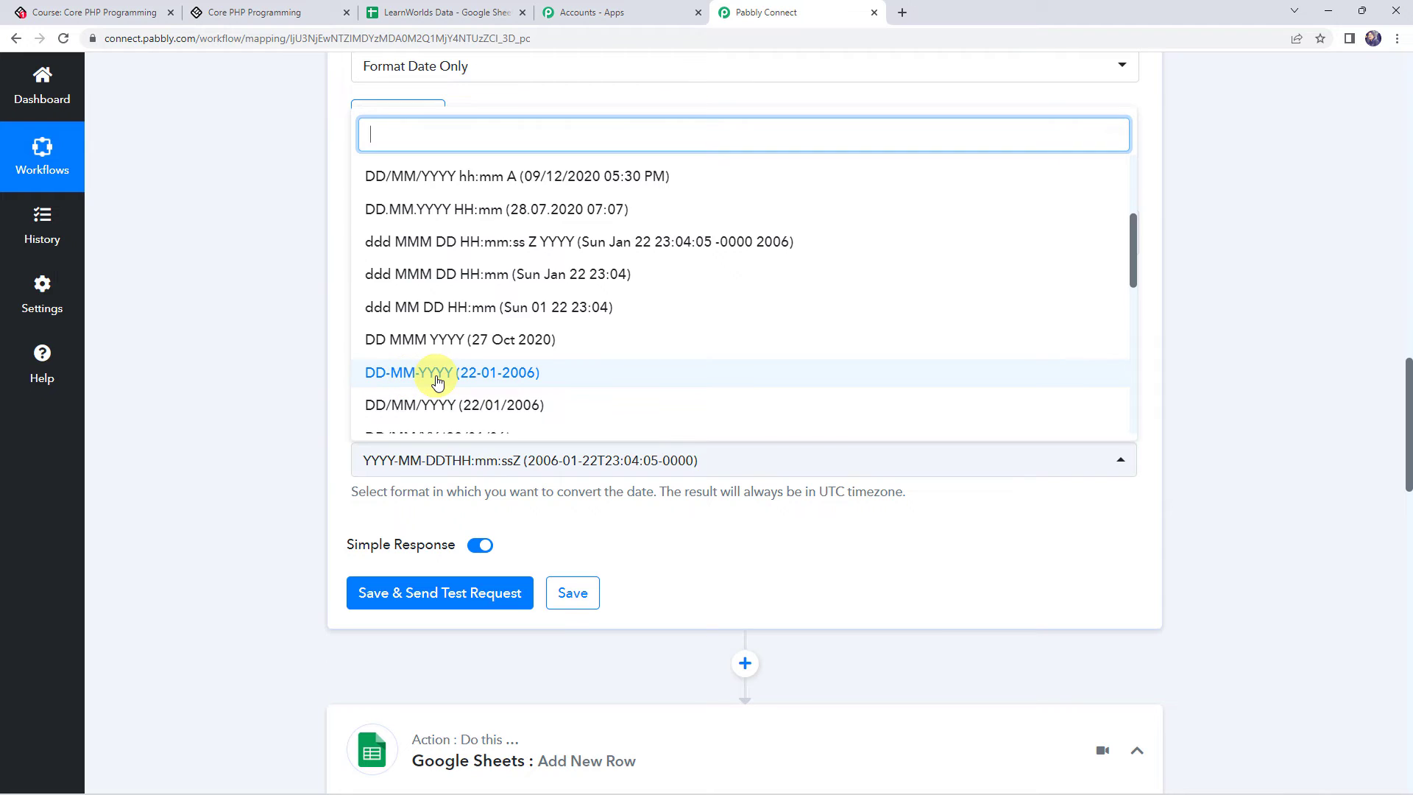
click(412, 374)
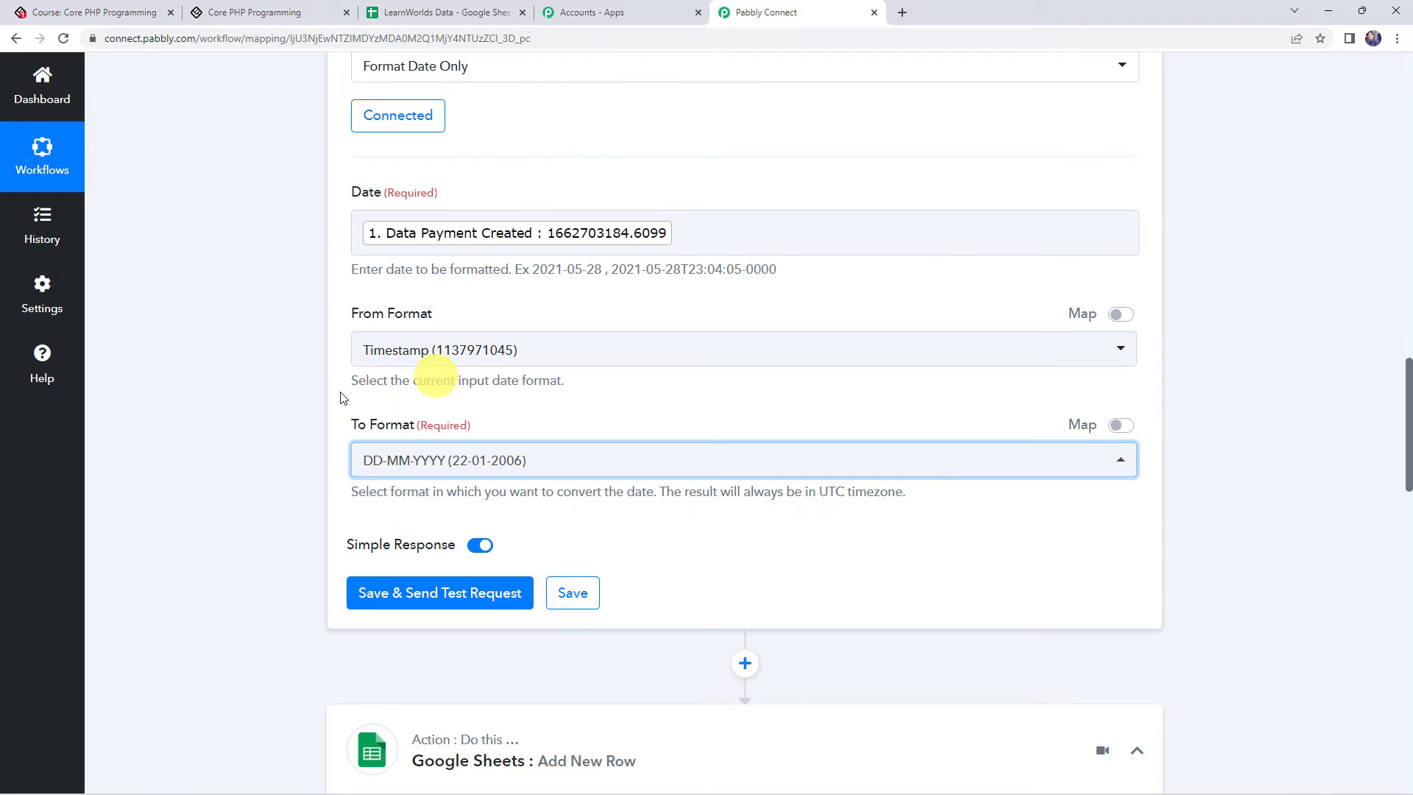
- Save the date formatter action, send a test request and check the formatted date in the response
click(413, 601)
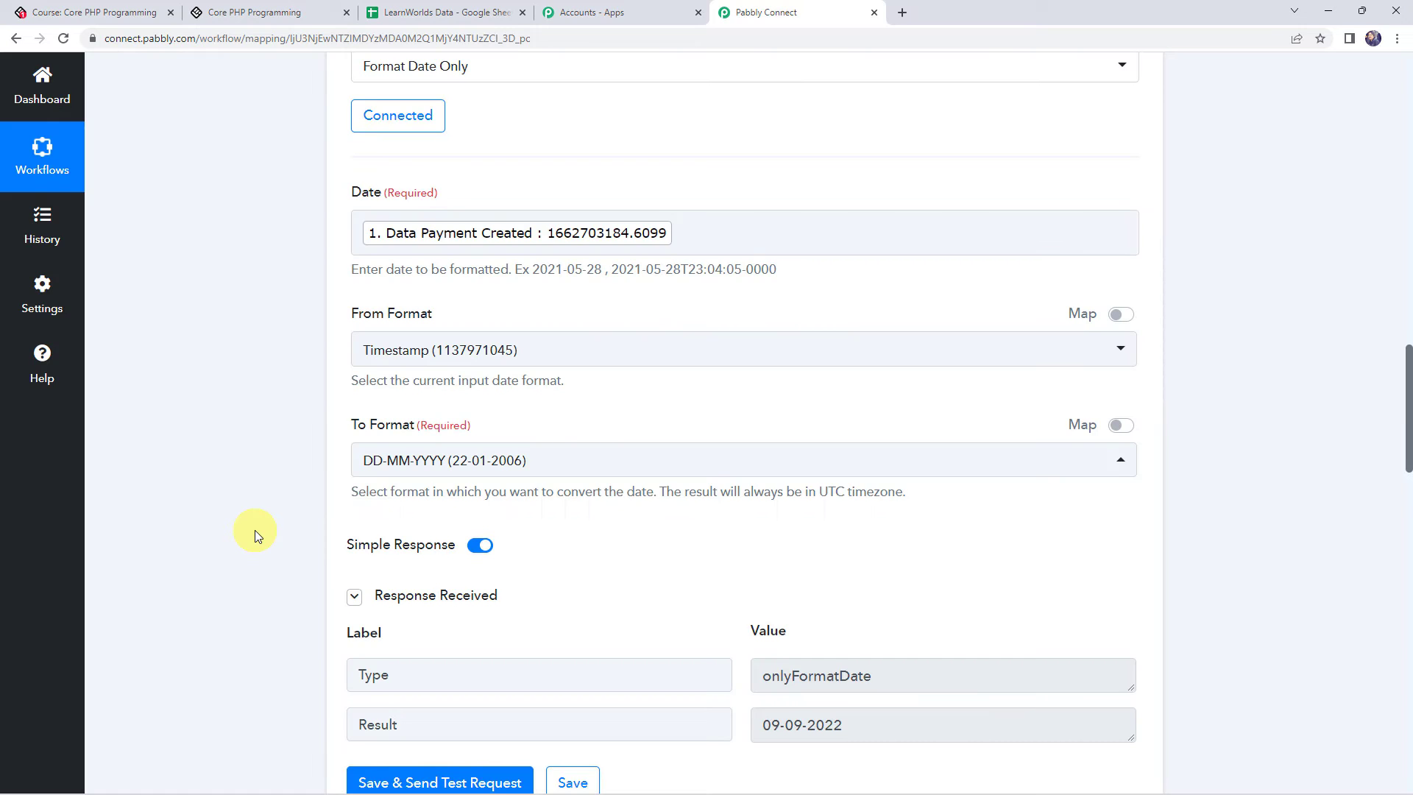
scroll(255, 529, down, 2)
scroll(255, 529, down, 2)
click(860, 504)
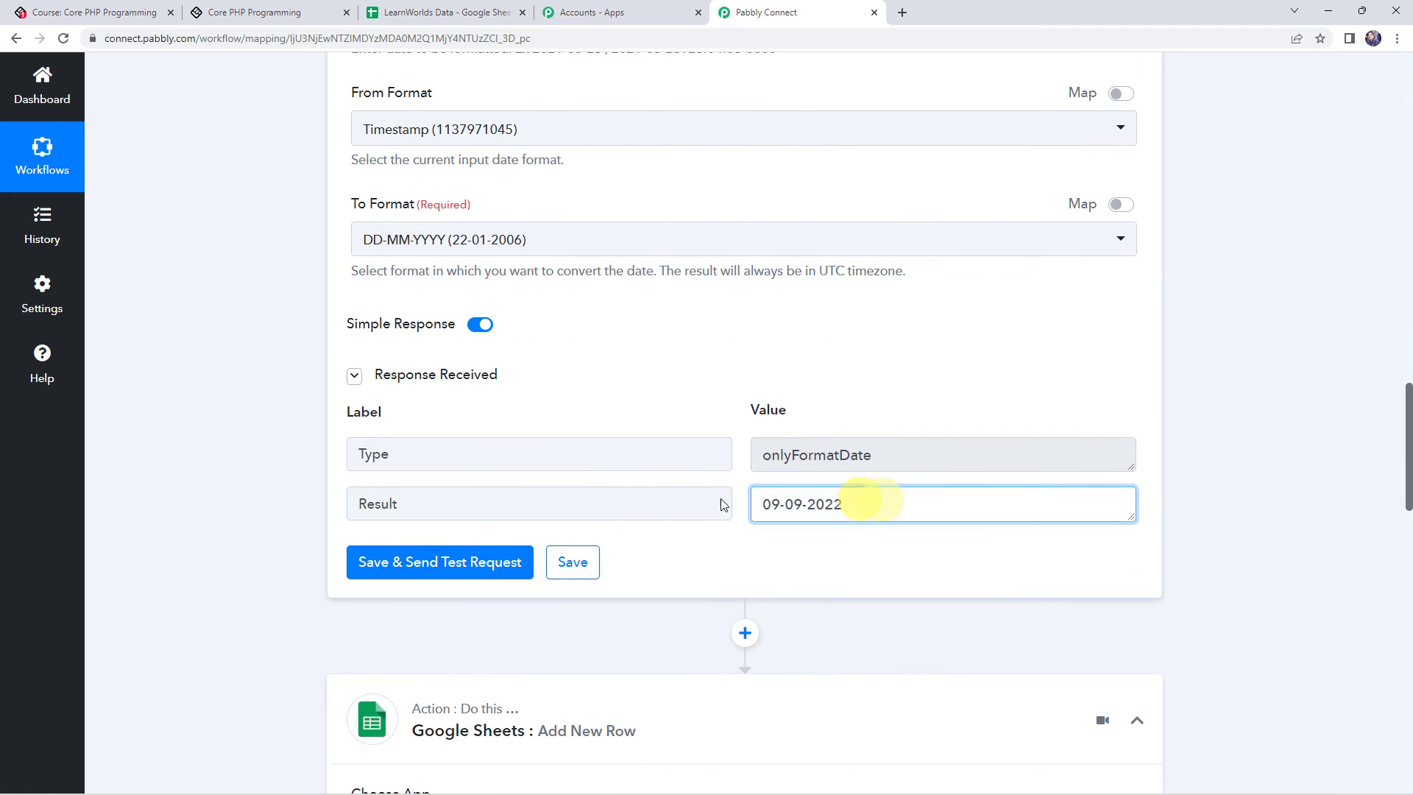
- Save the existing Google Sheets #560 connection again for the Add New Row action
triple_click(886, 504)
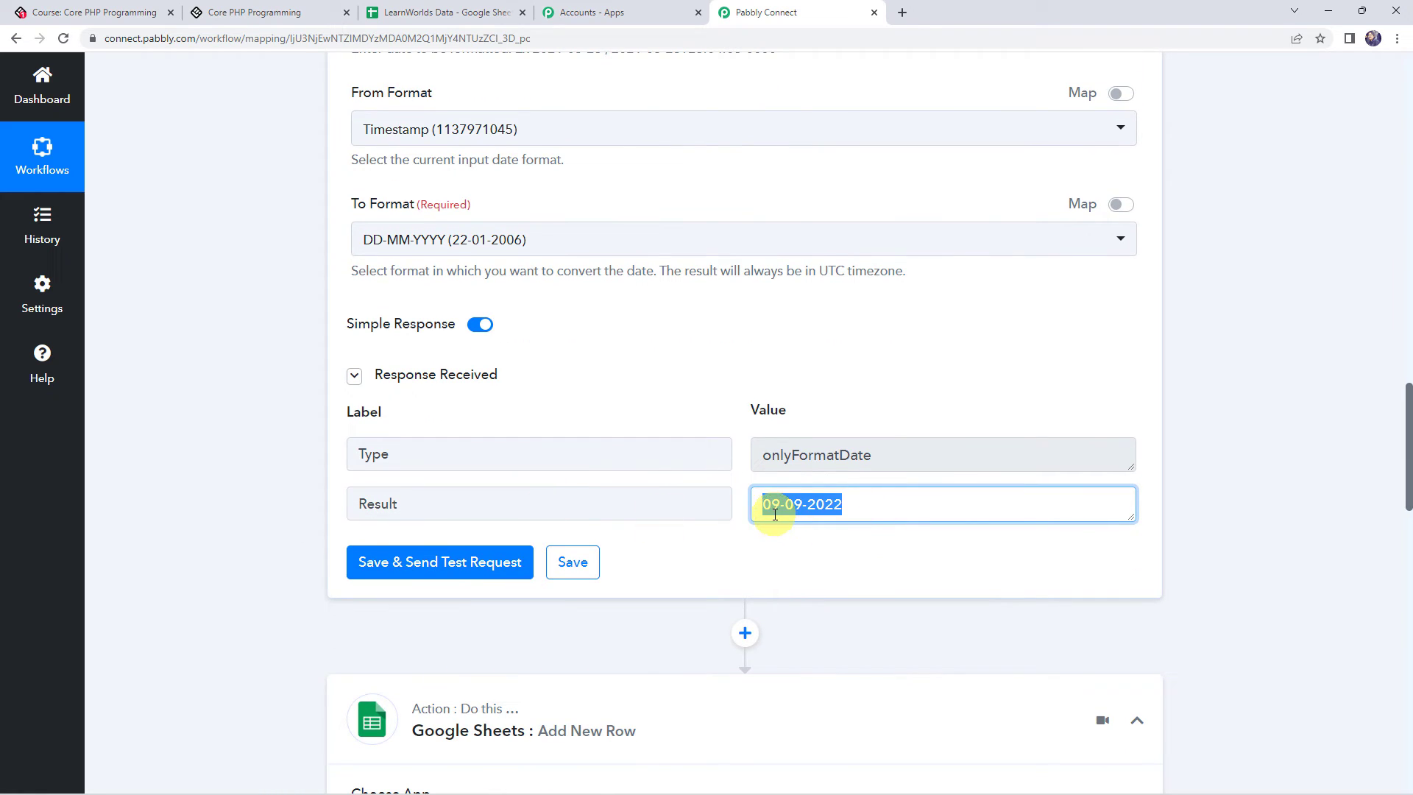
click(205, 462)
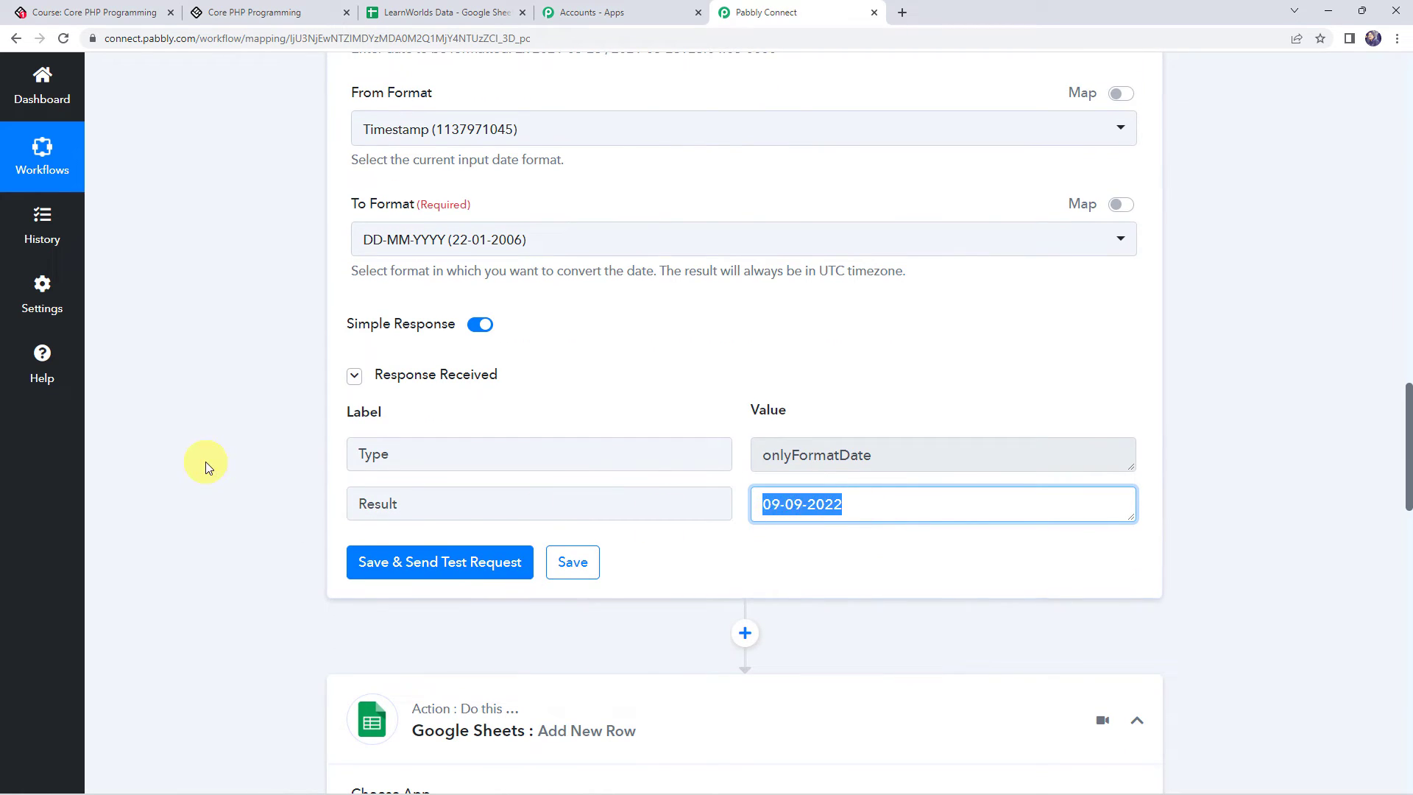
scroll(205, 462, down, 4)
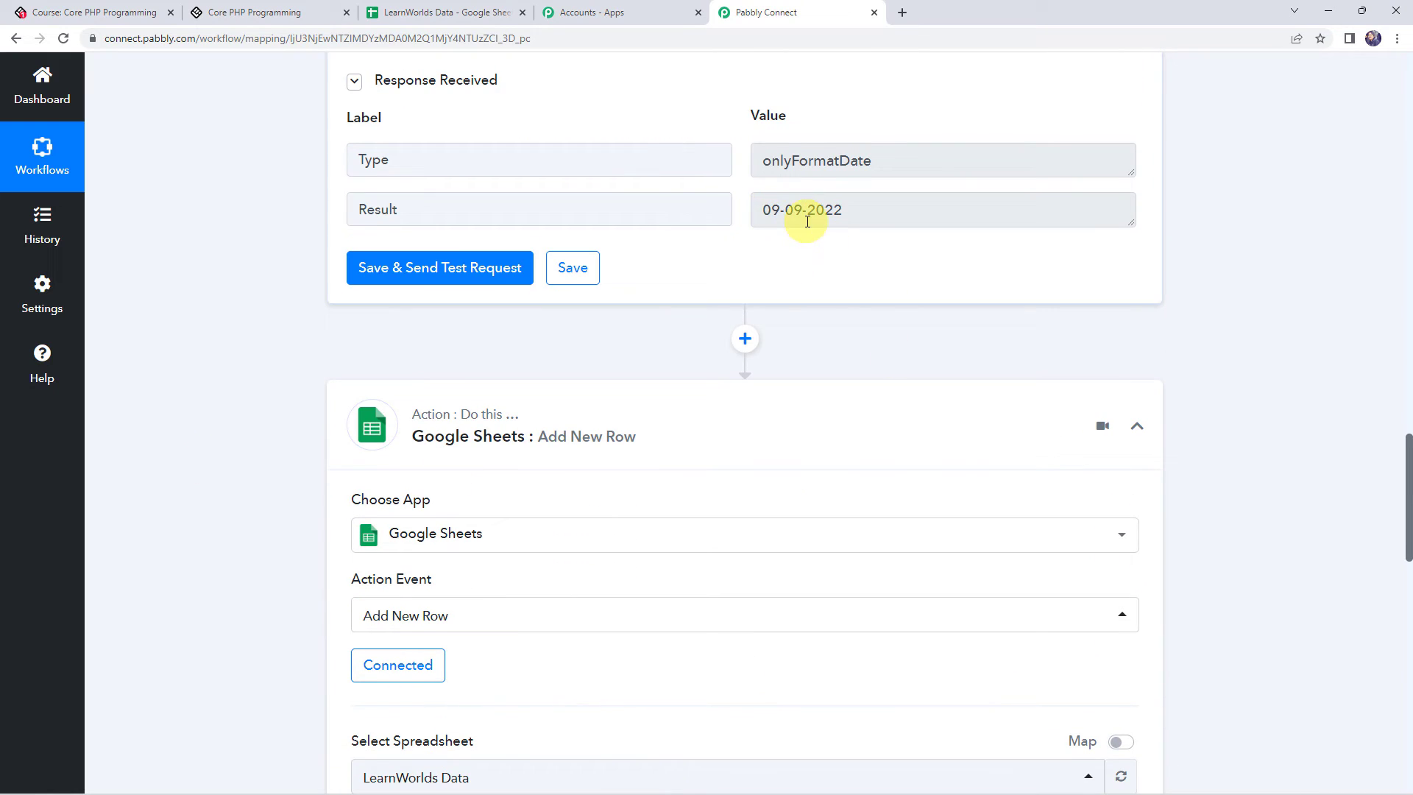
scroll(281, 394, down, 3)
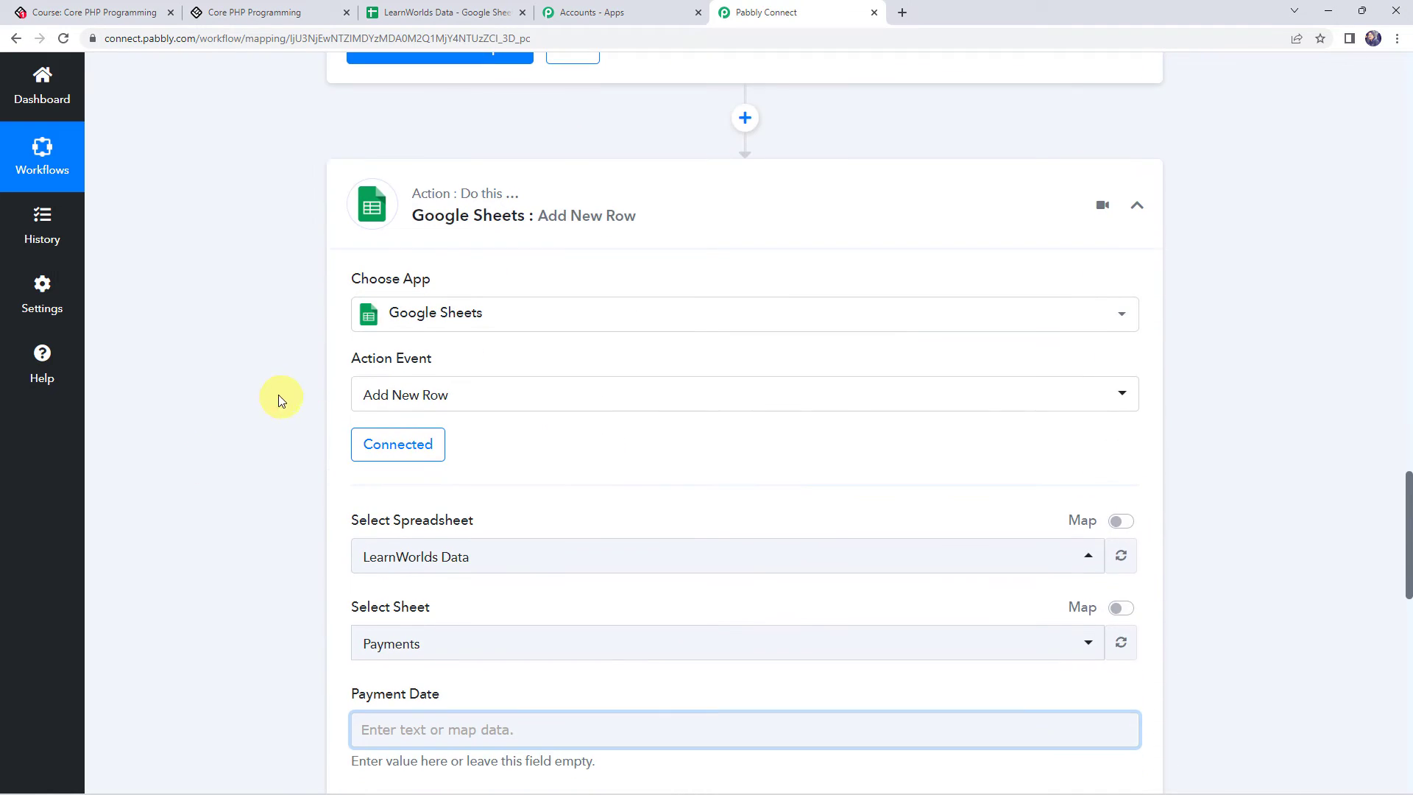
click(399, 451)
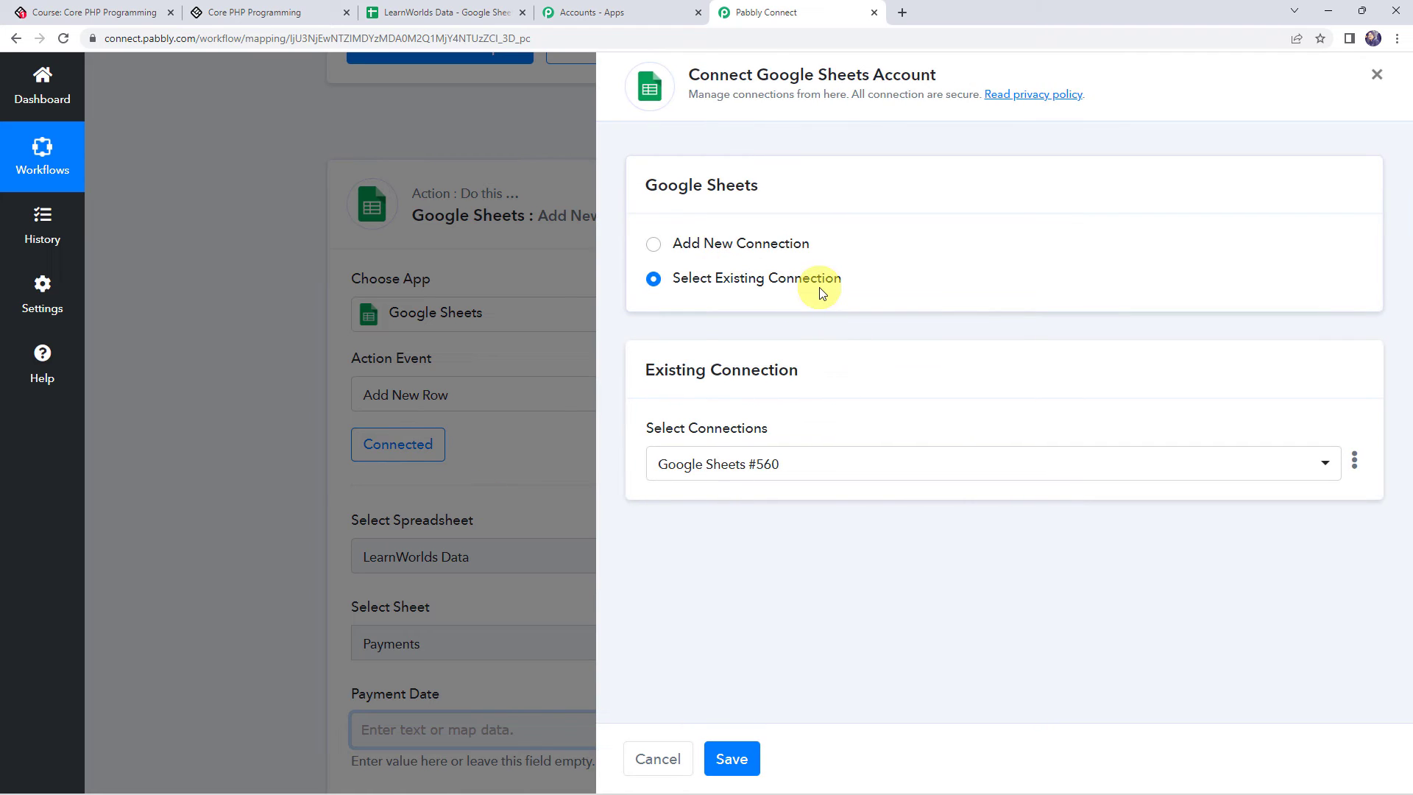
click(733, 759)
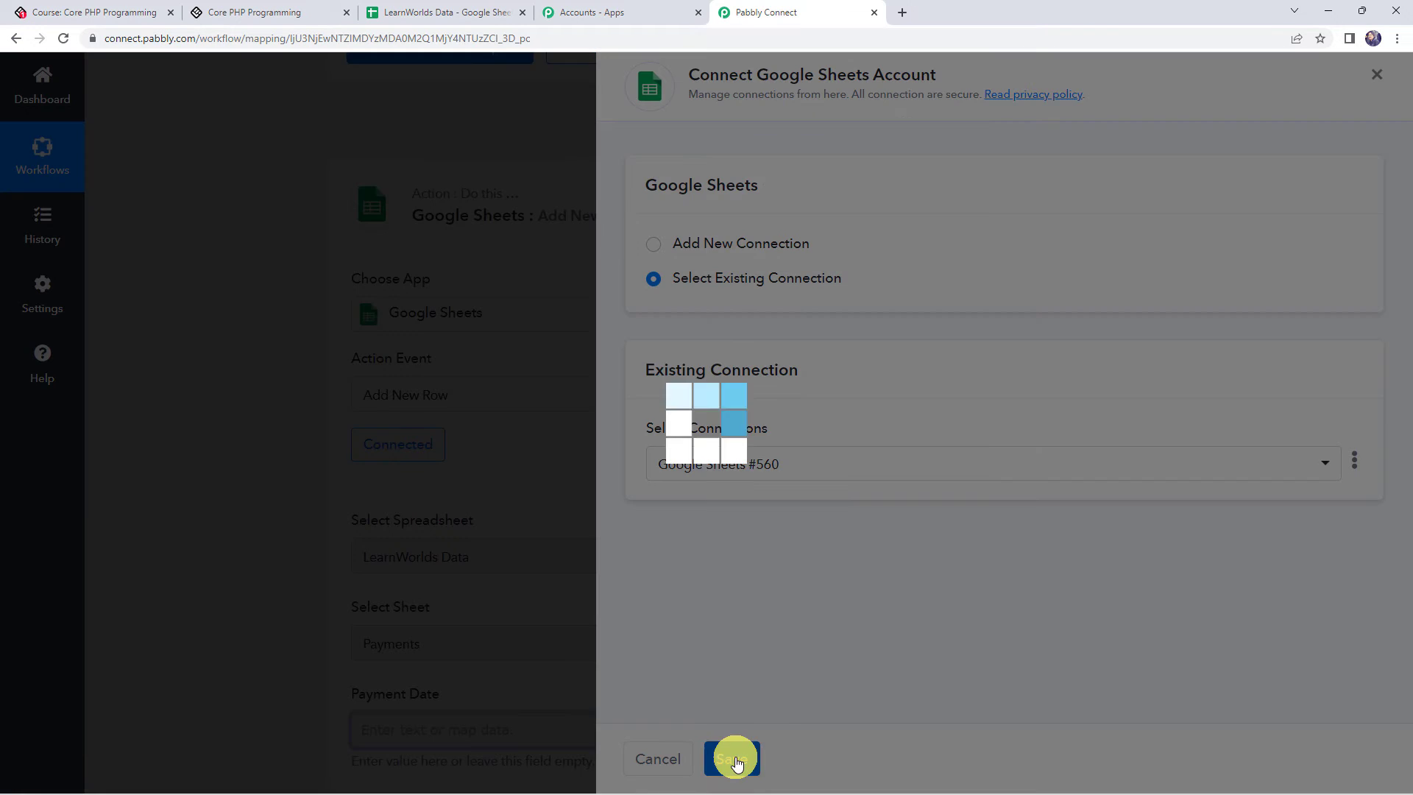
- Map the Payment Date field to the Result from the Date/Time Formatter's Format Date Only data
scroll(249, 501, down, 4)
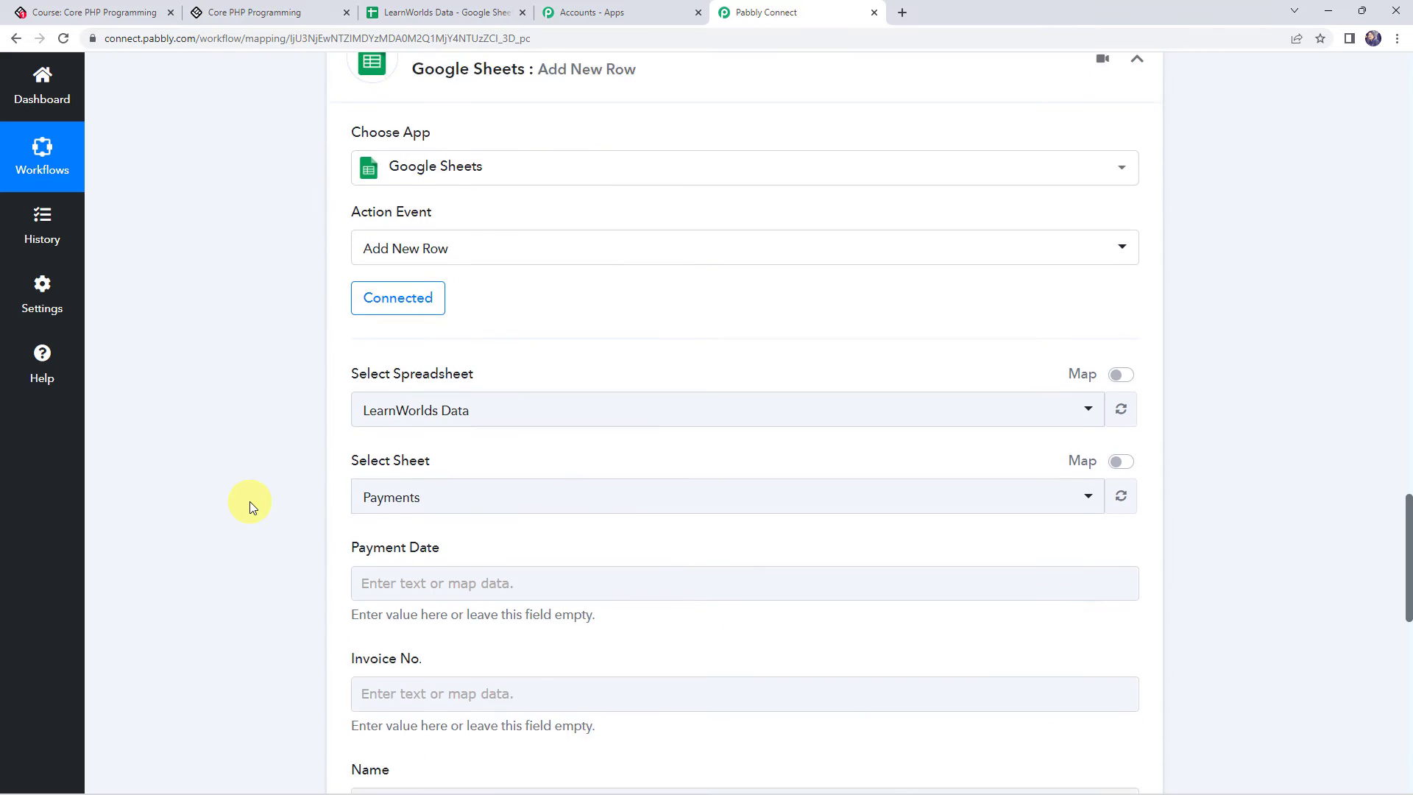
click(376, 436)
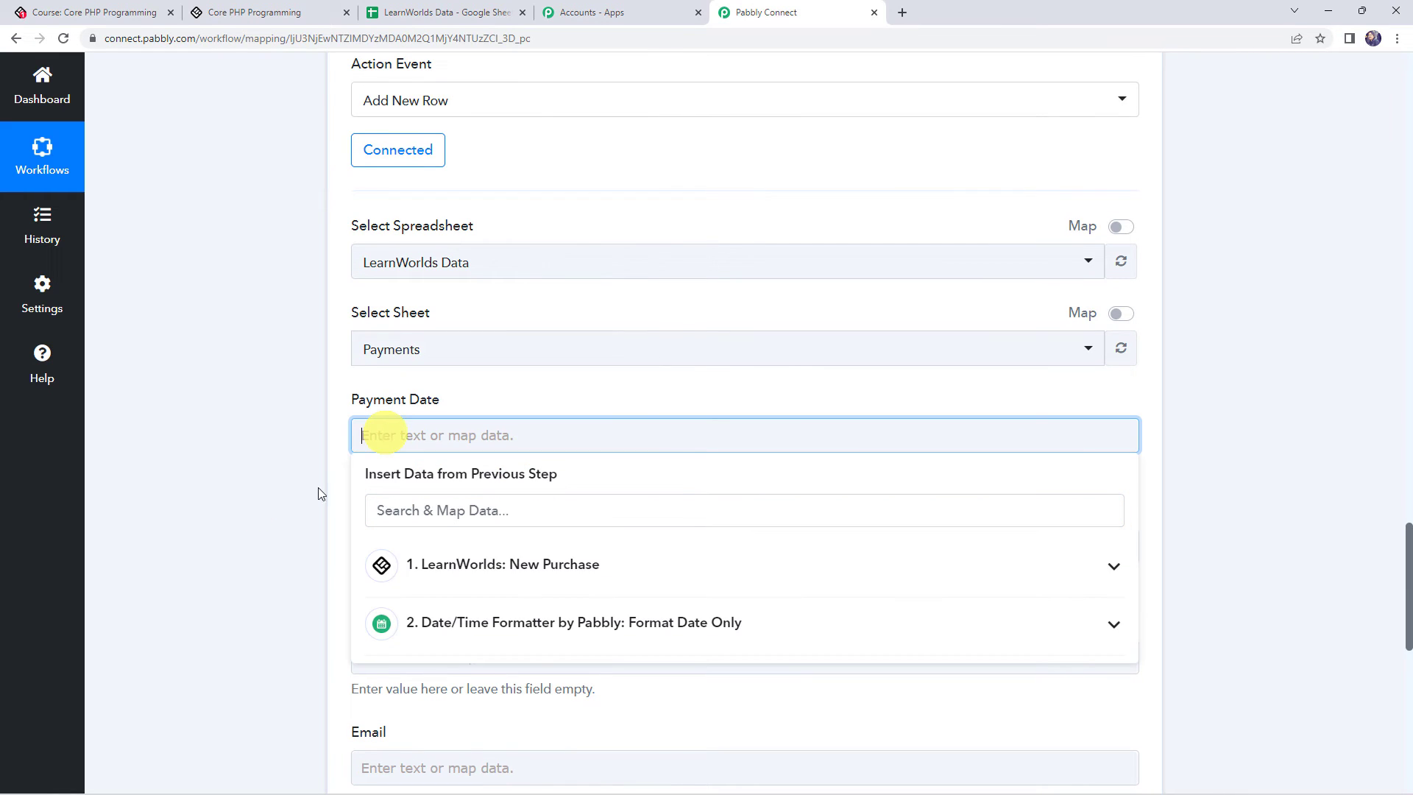
click(443, 636)
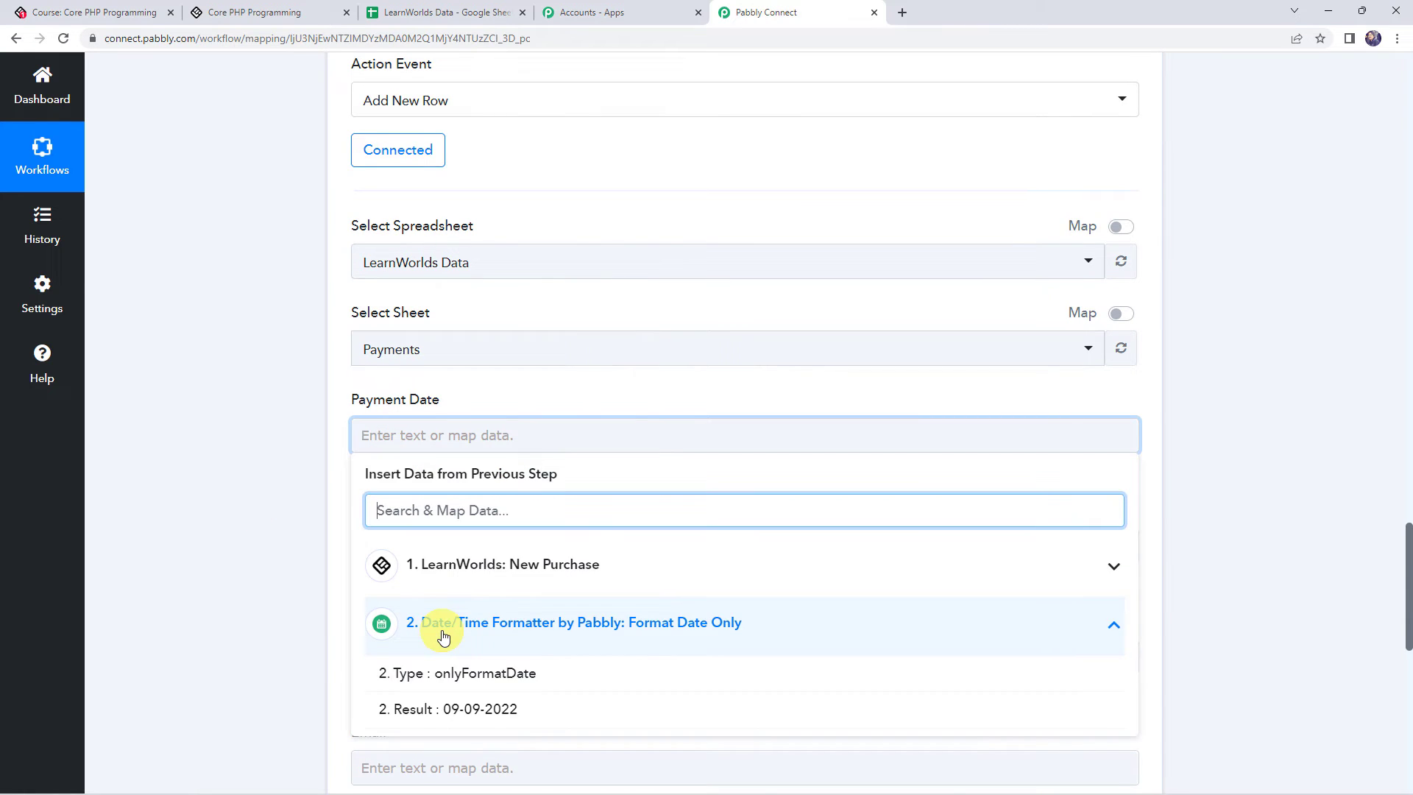
click(432, 709)
click(282, 557)
- Map the Invoice No. field to Data Payment Invoice from the LearnWorlds New Purchase data
scroll(283, 553, down, 3)
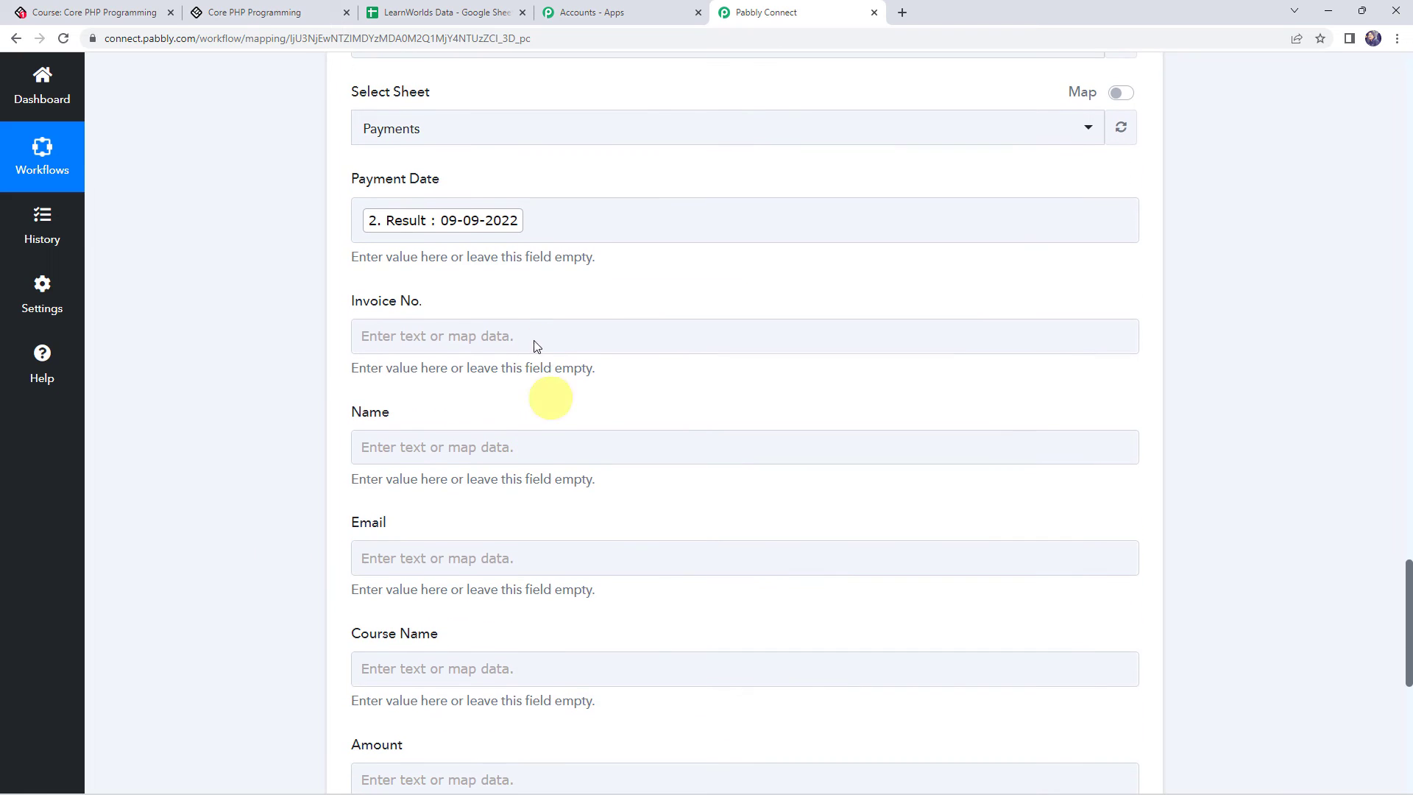
click(410, 339)
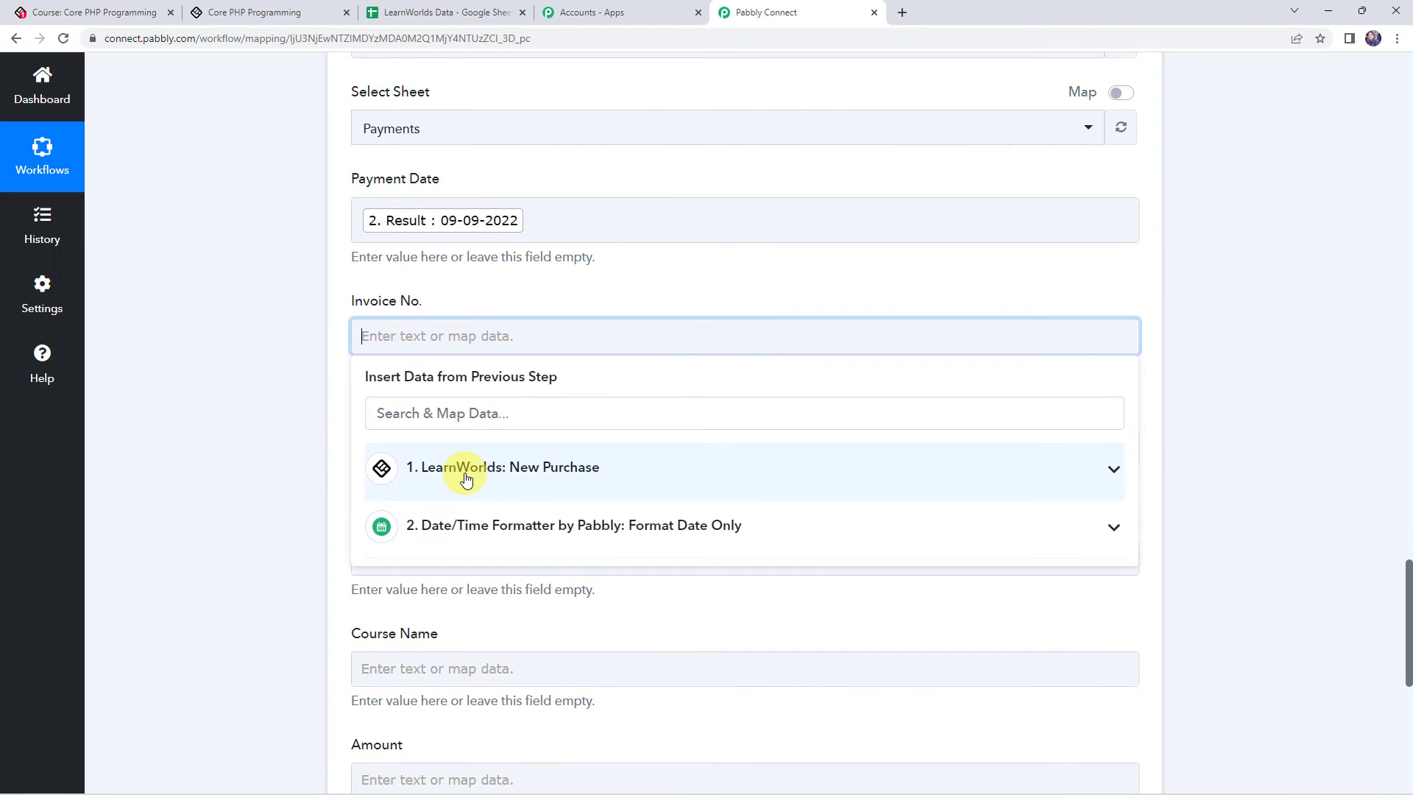
click(465, 479)
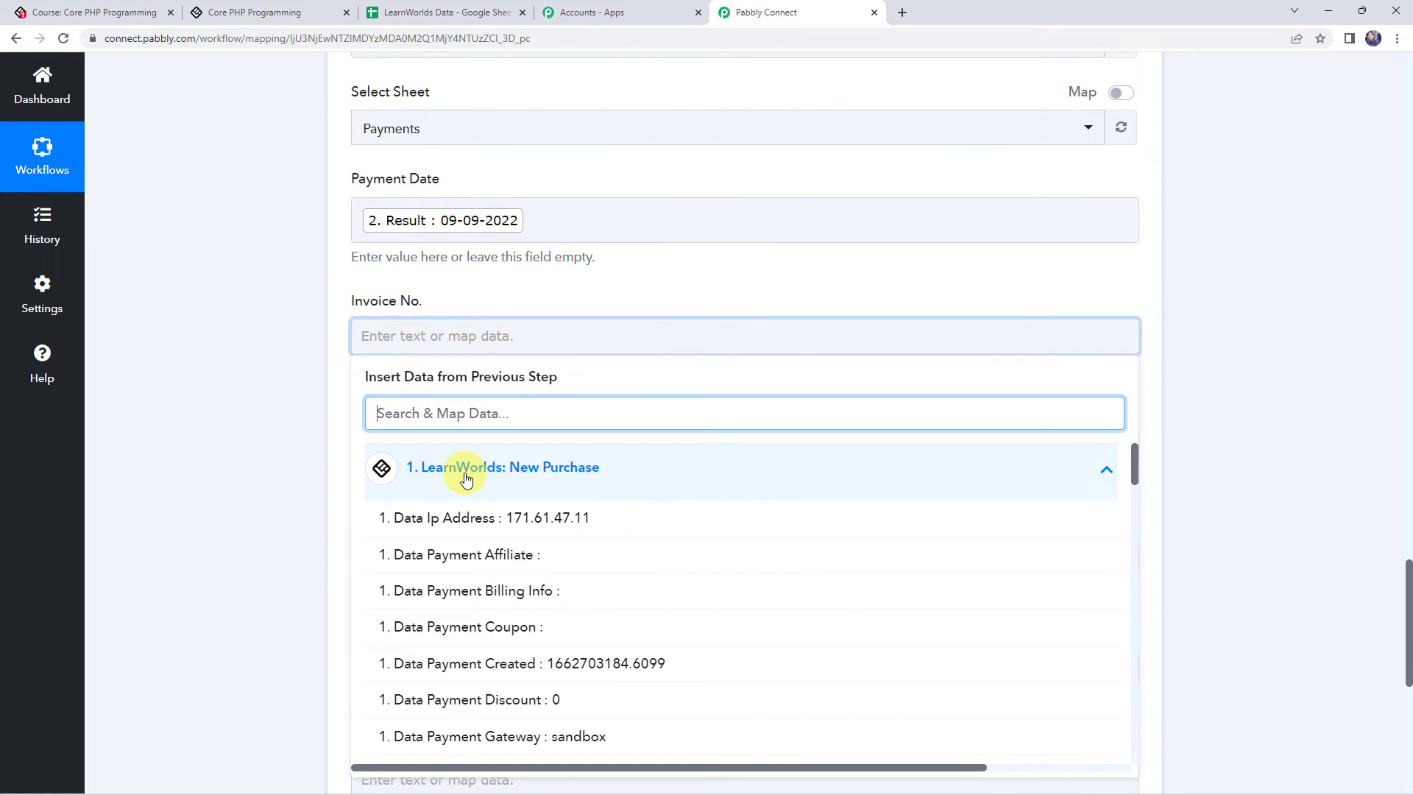
text(inv)
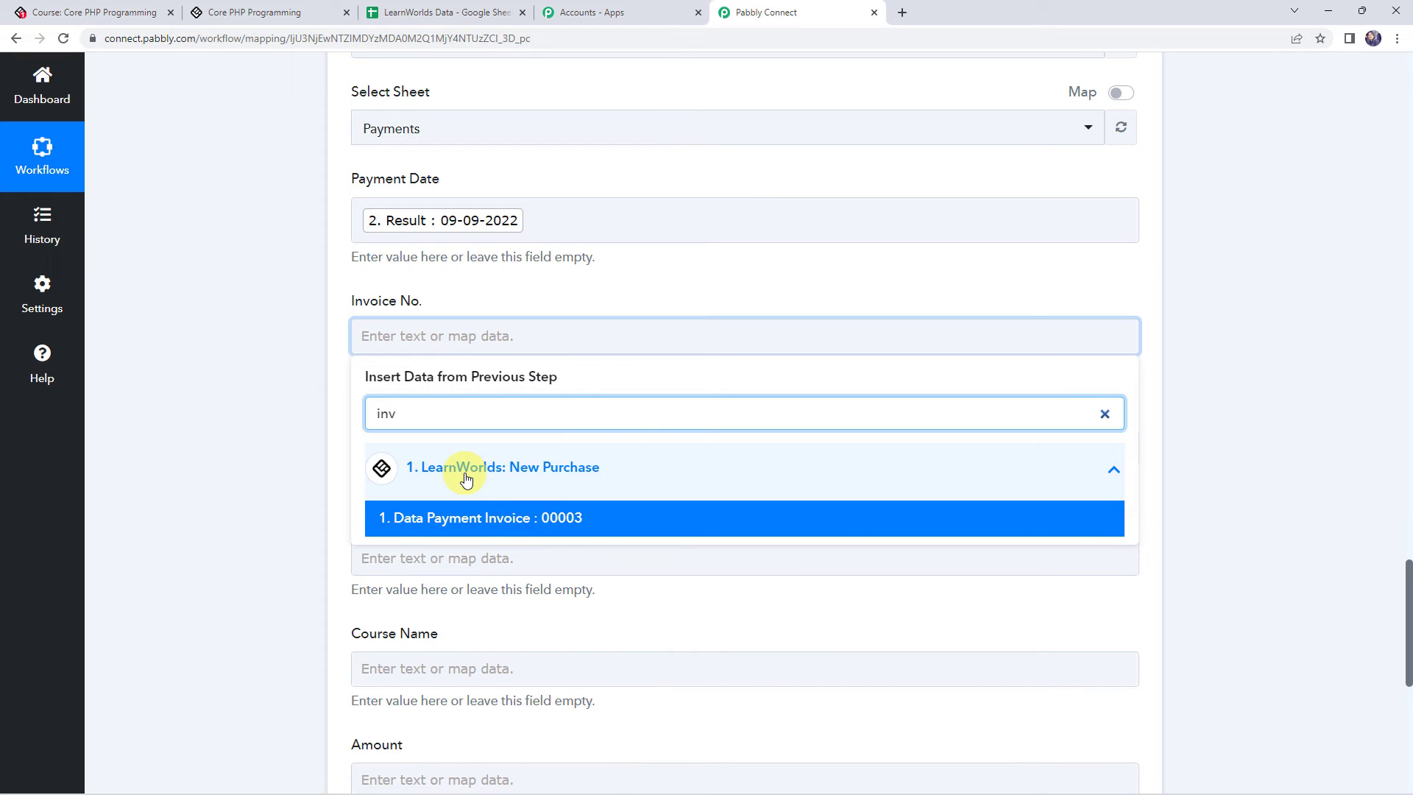
click(501, 521)
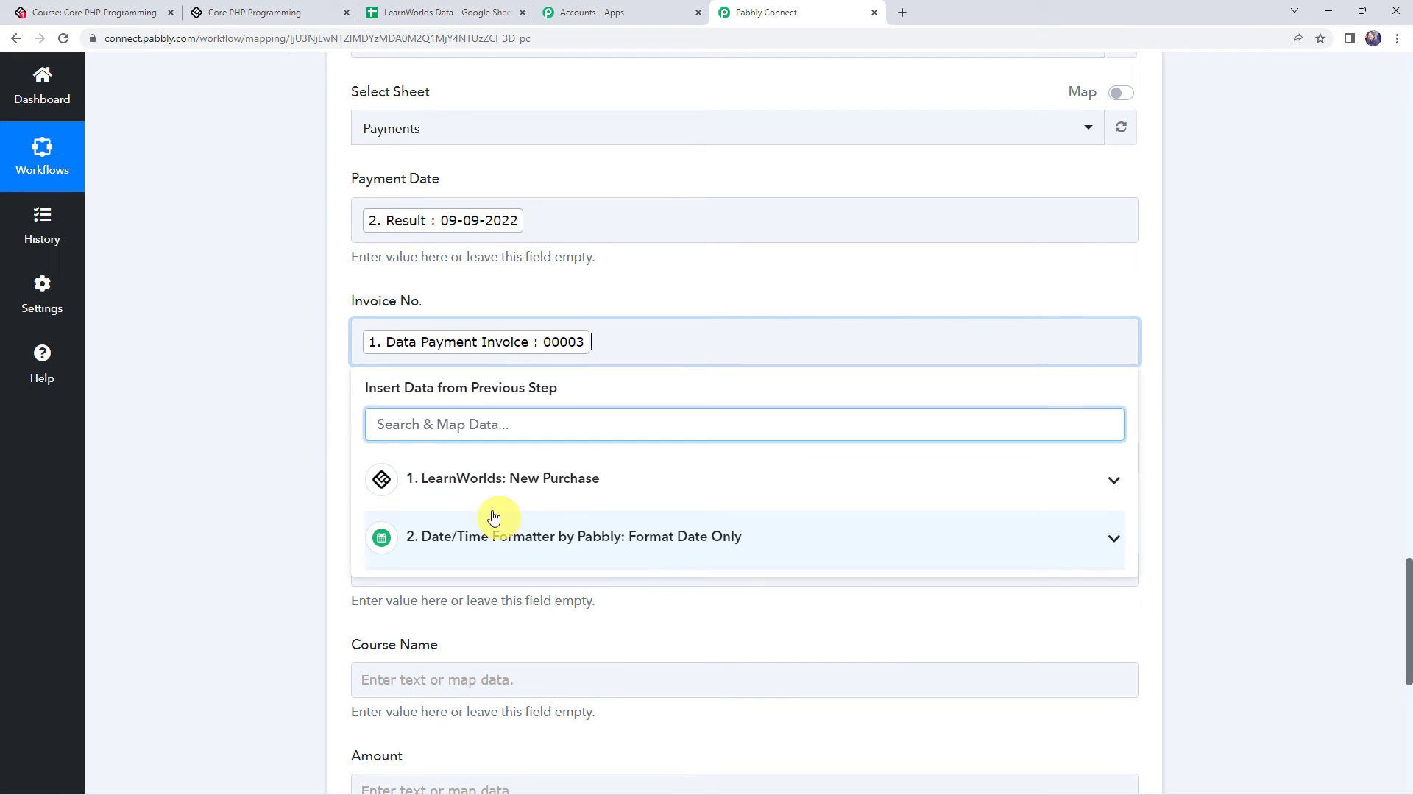
click(259, 447)
- Map the Name field to Data User Username from the LearnWorlds New Purchase data
scroll(259, 447, down, 1)
scroll(259, 447, down, 1)
click(380, 313)
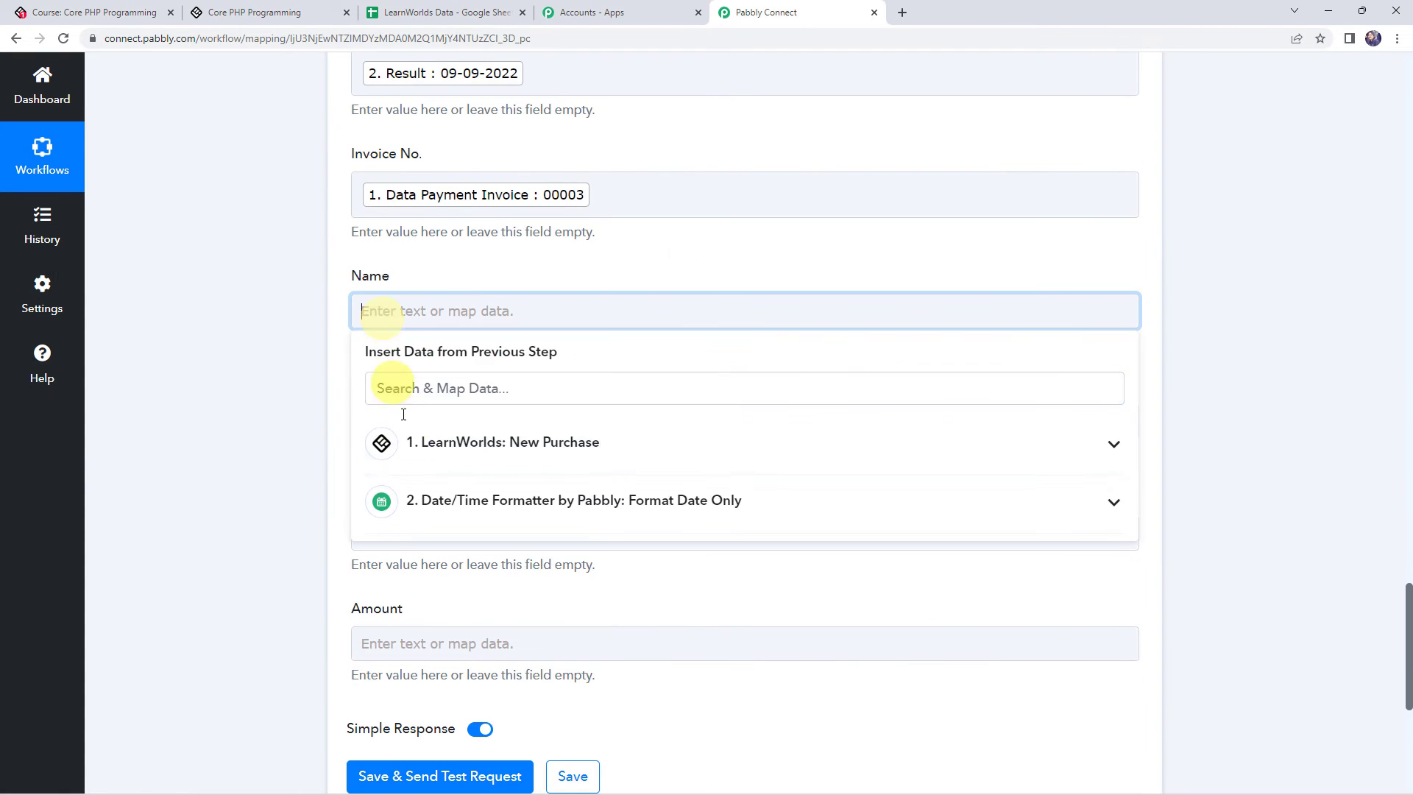
click(412, 442)
text(demo)
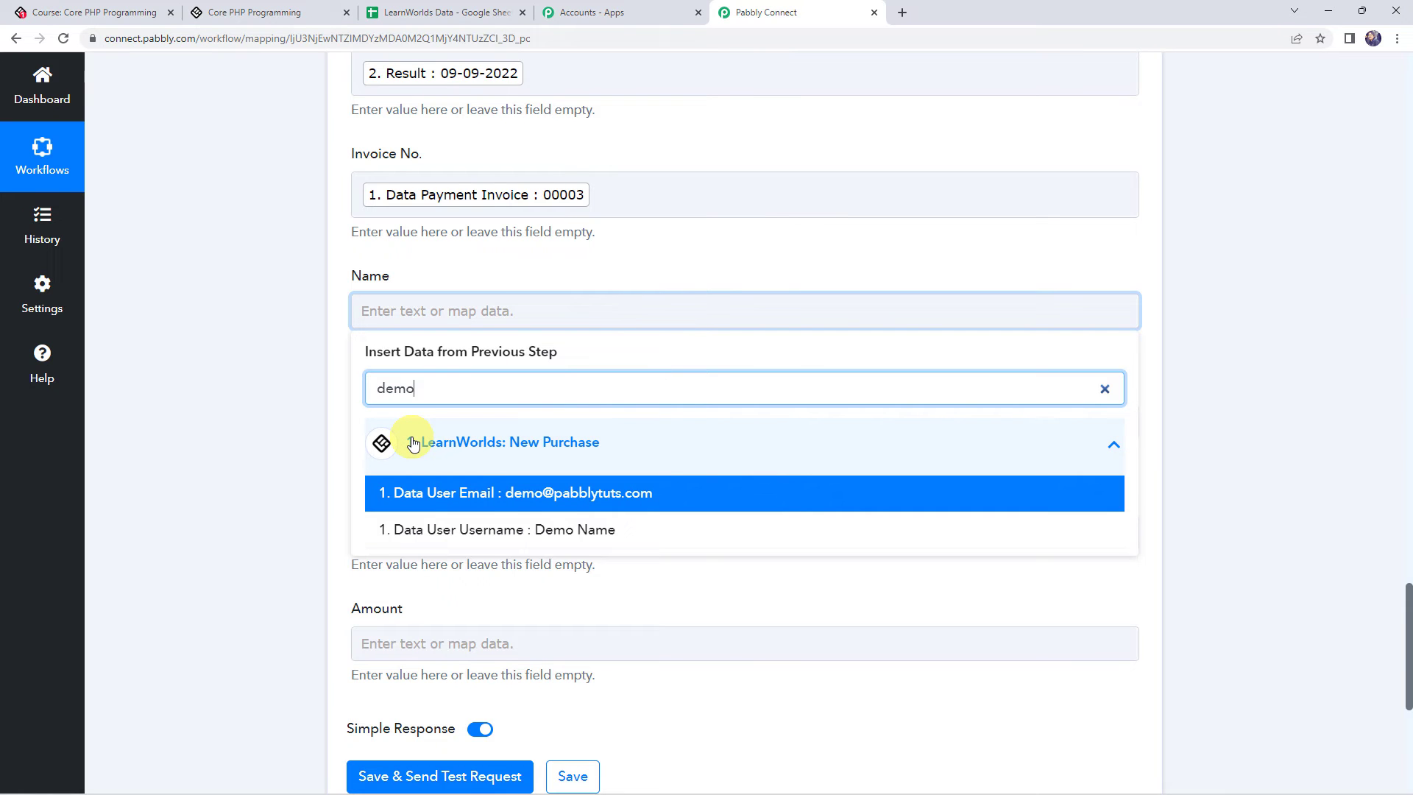
click(442, 529)
click(297, 466)
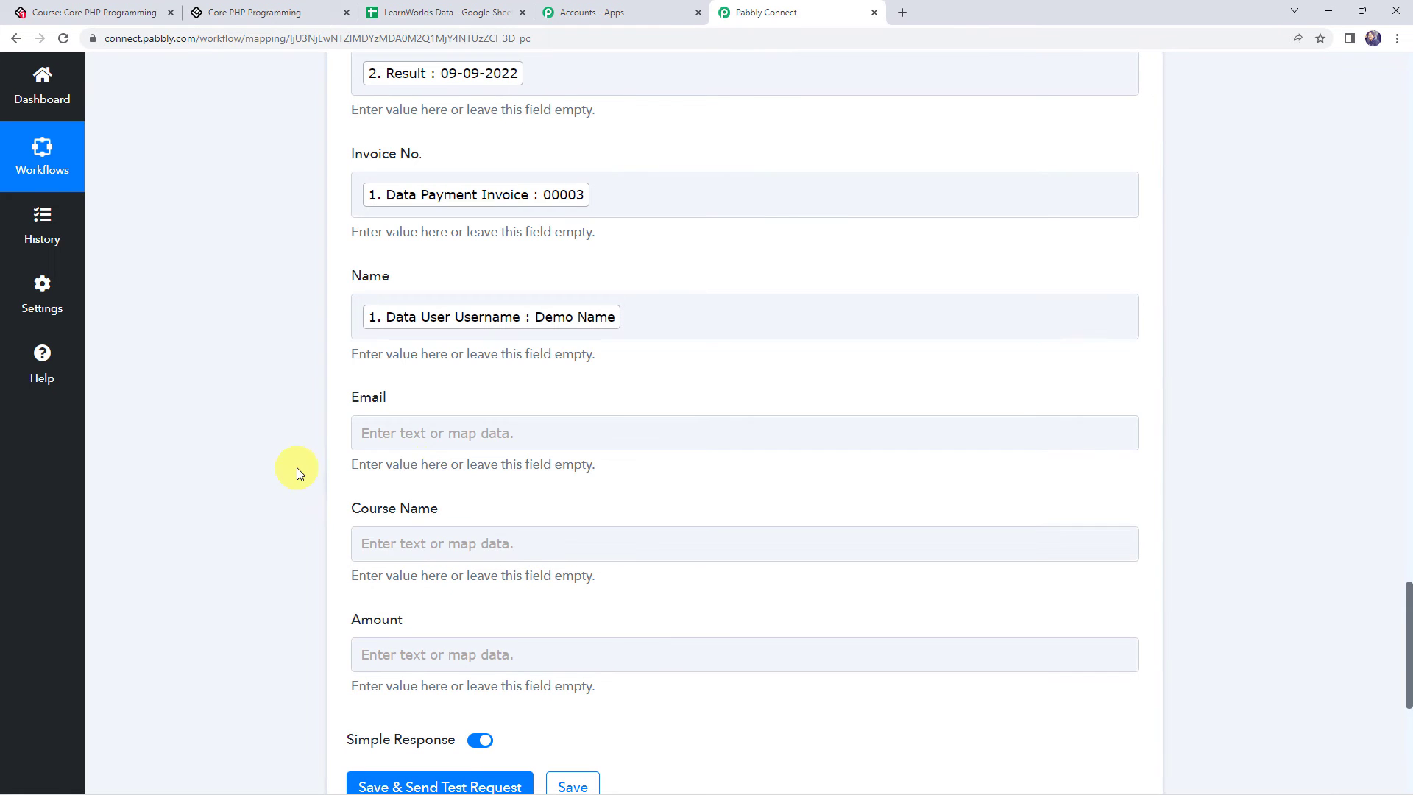
- Map the Email field to Data User Email from the LearnWorlds New Purchase data
click(430, 440)
click(458, 561)
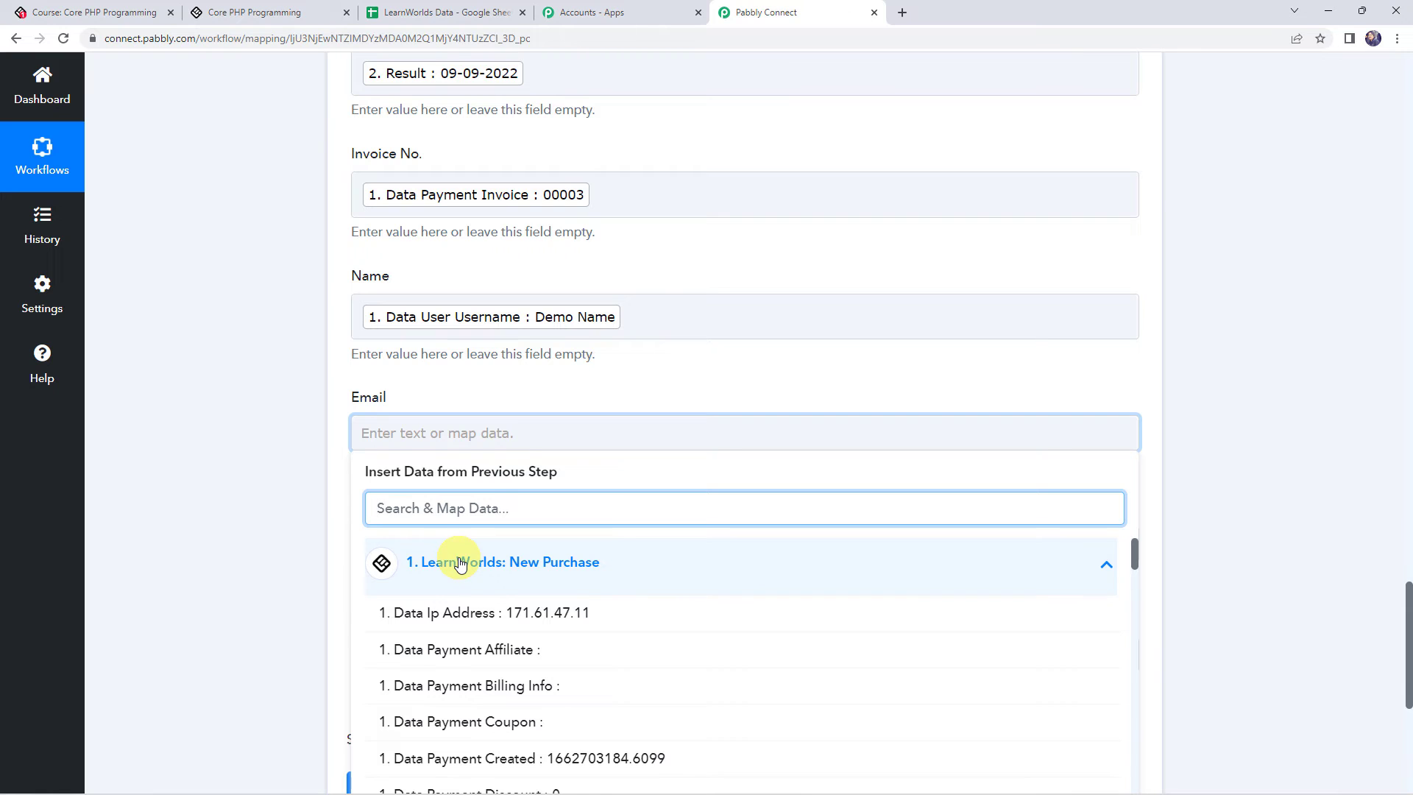
text(@)
click(442, 613)
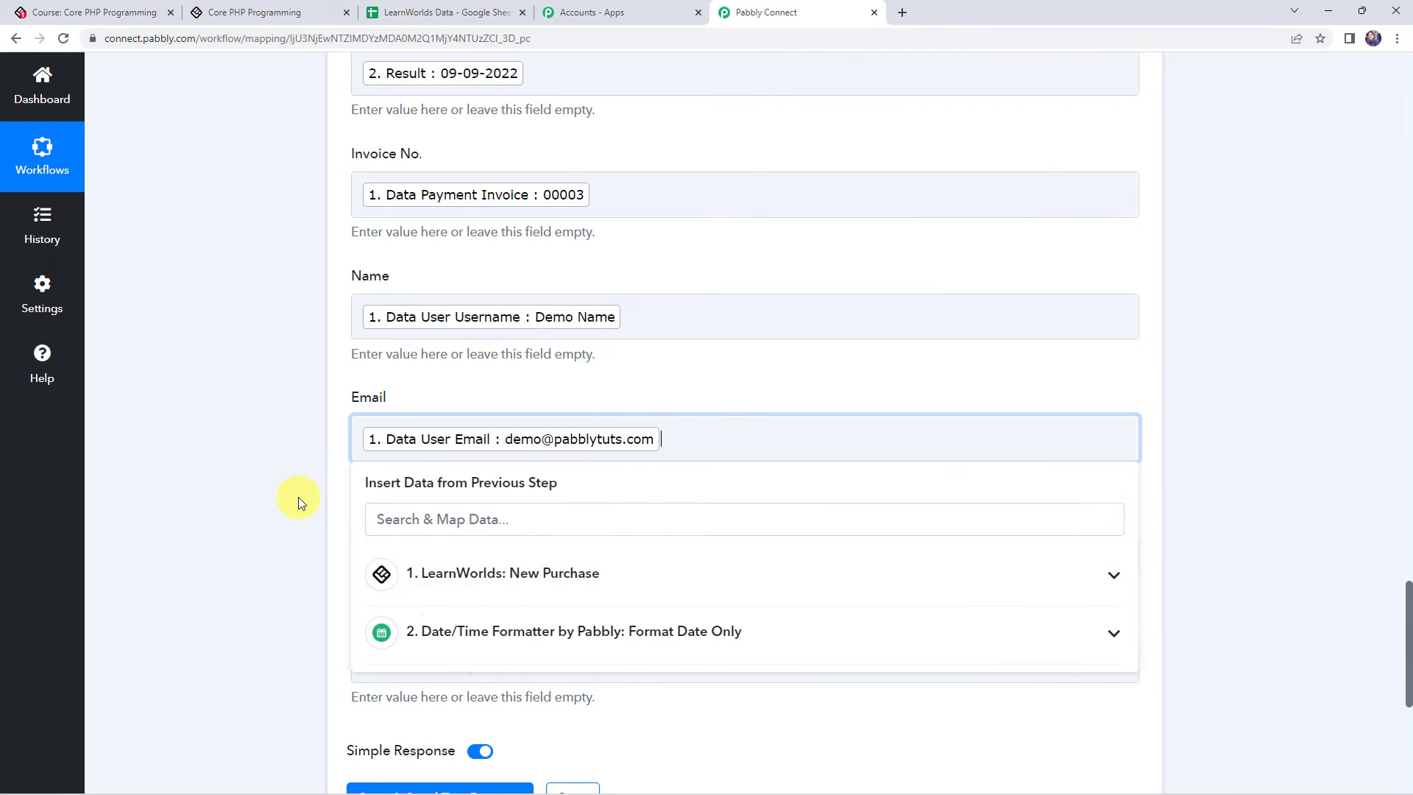
click(298, 497)
- Map the Course Name field to Data Payment Product Name from the LearnWorlds New Purchase data
scroll(298, 496, down, 3)
click(388, 336)
click(487, 471)
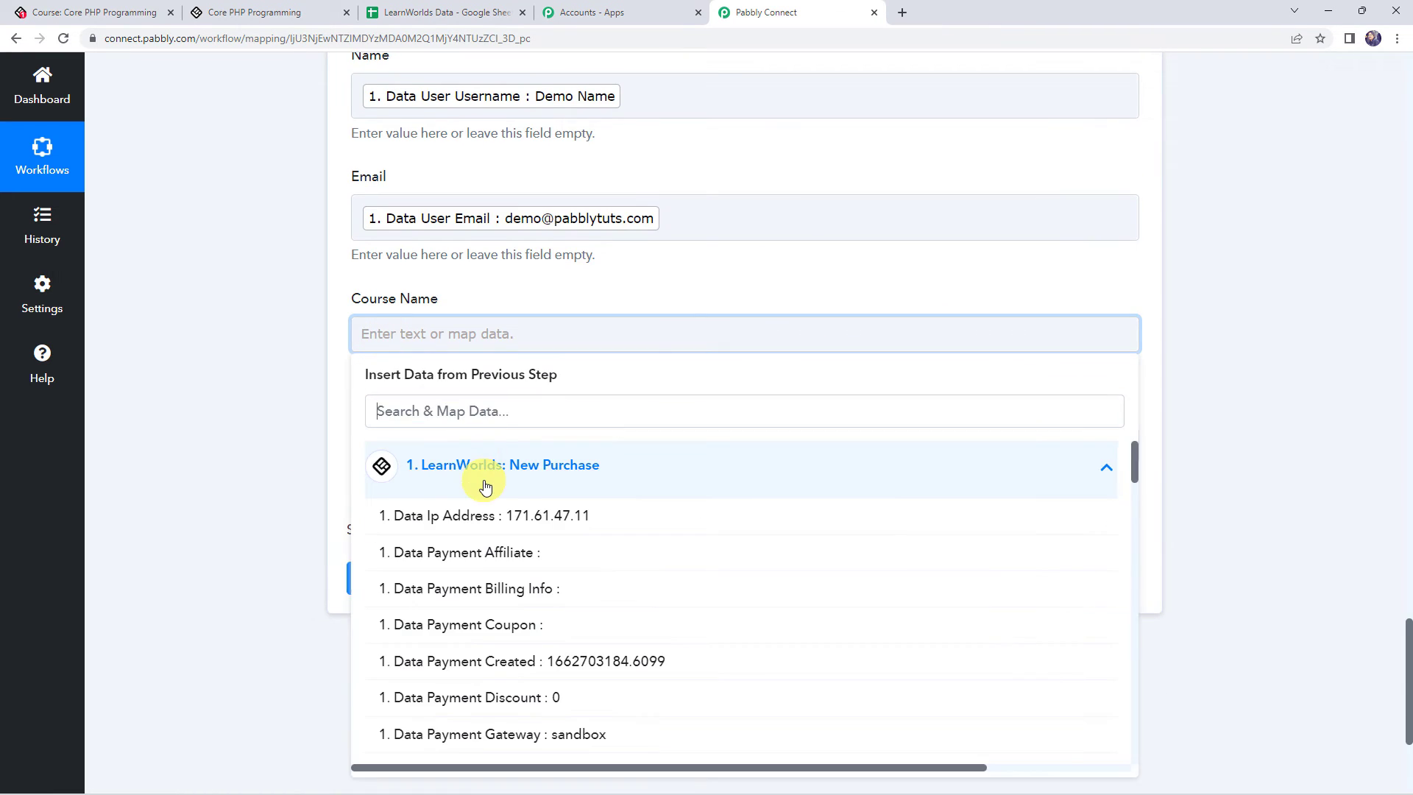
text(php)
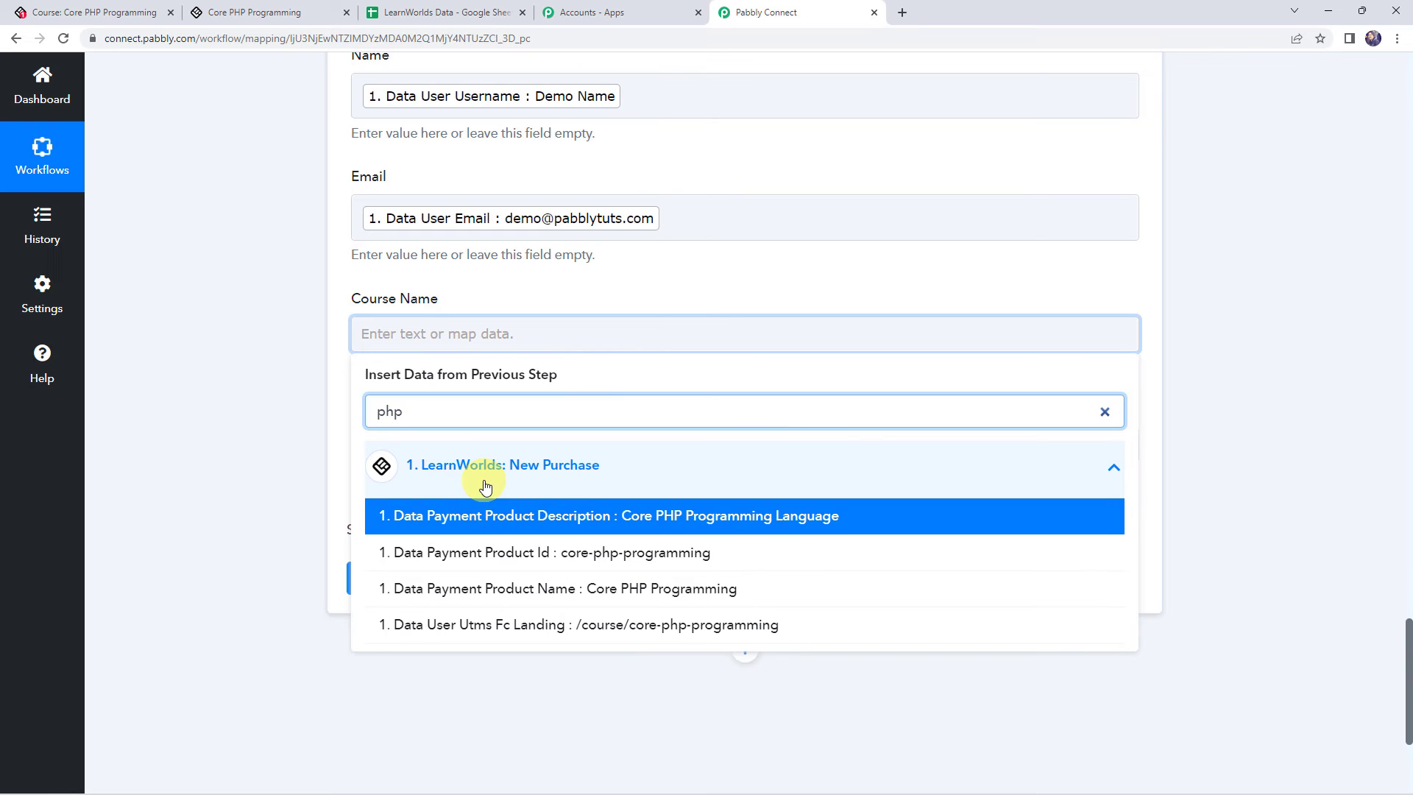
click(706, 594)
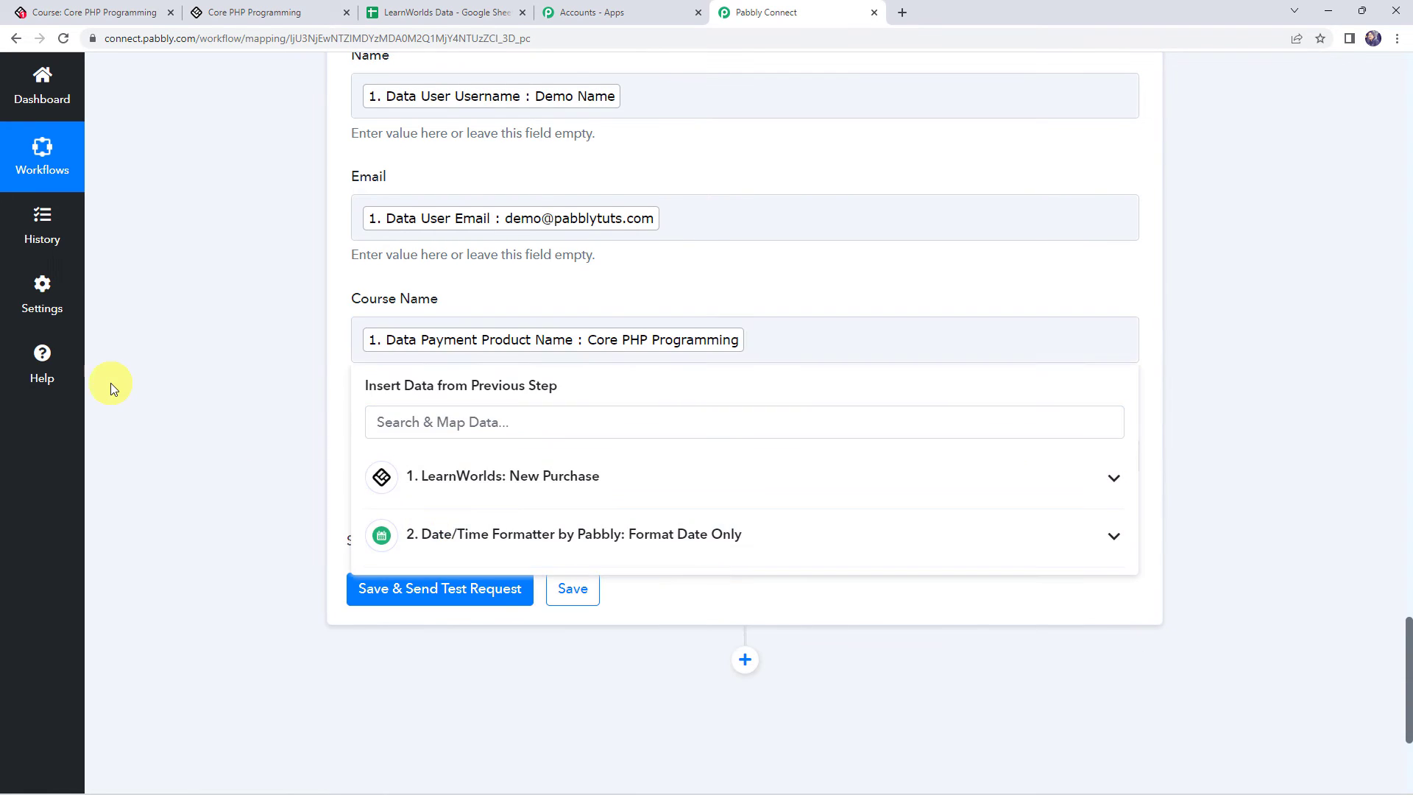
click(111, 383)
- Map the Amount field to Data Payment Product Final Price from the LearnWorlds New Purchase data
click(399, 456)
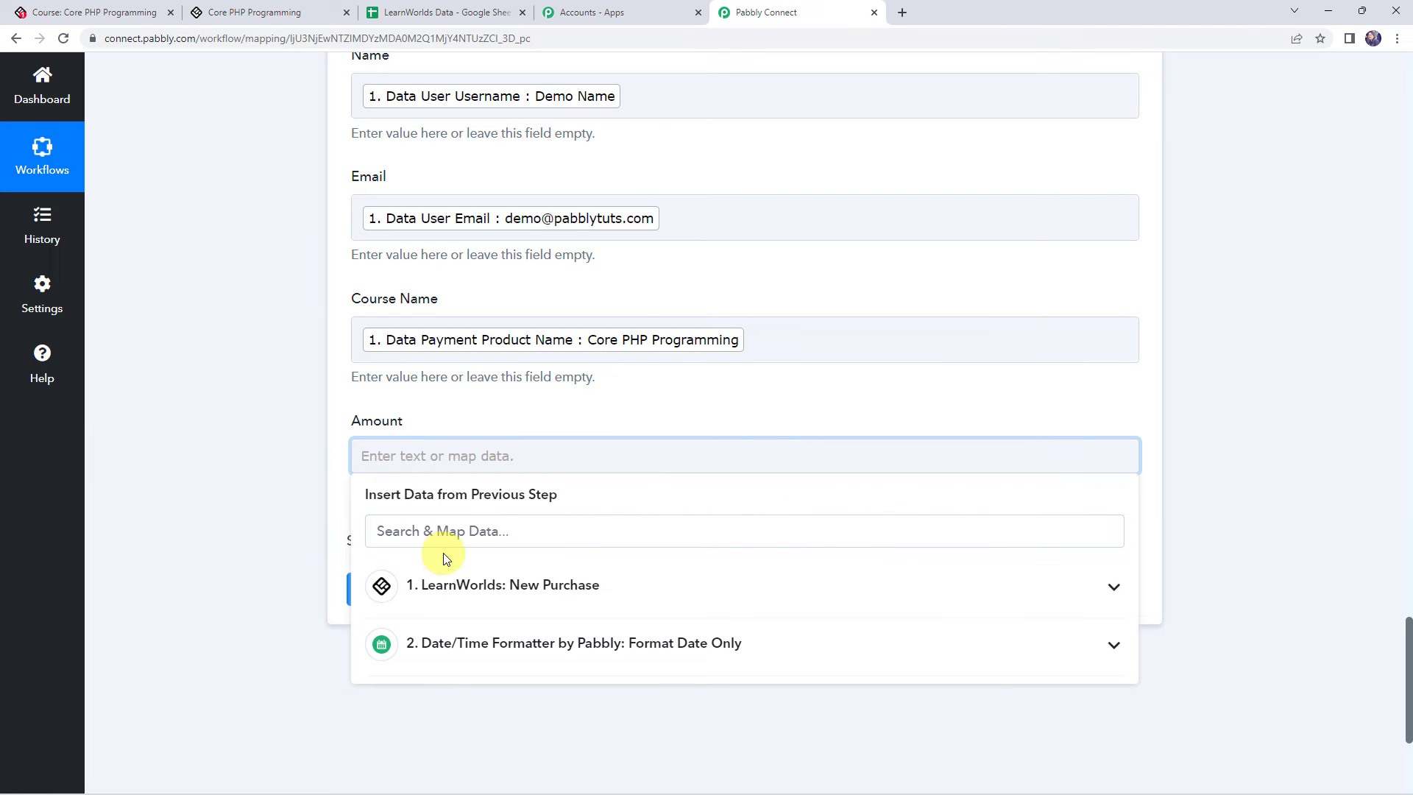
click(451, 583)
text(35)
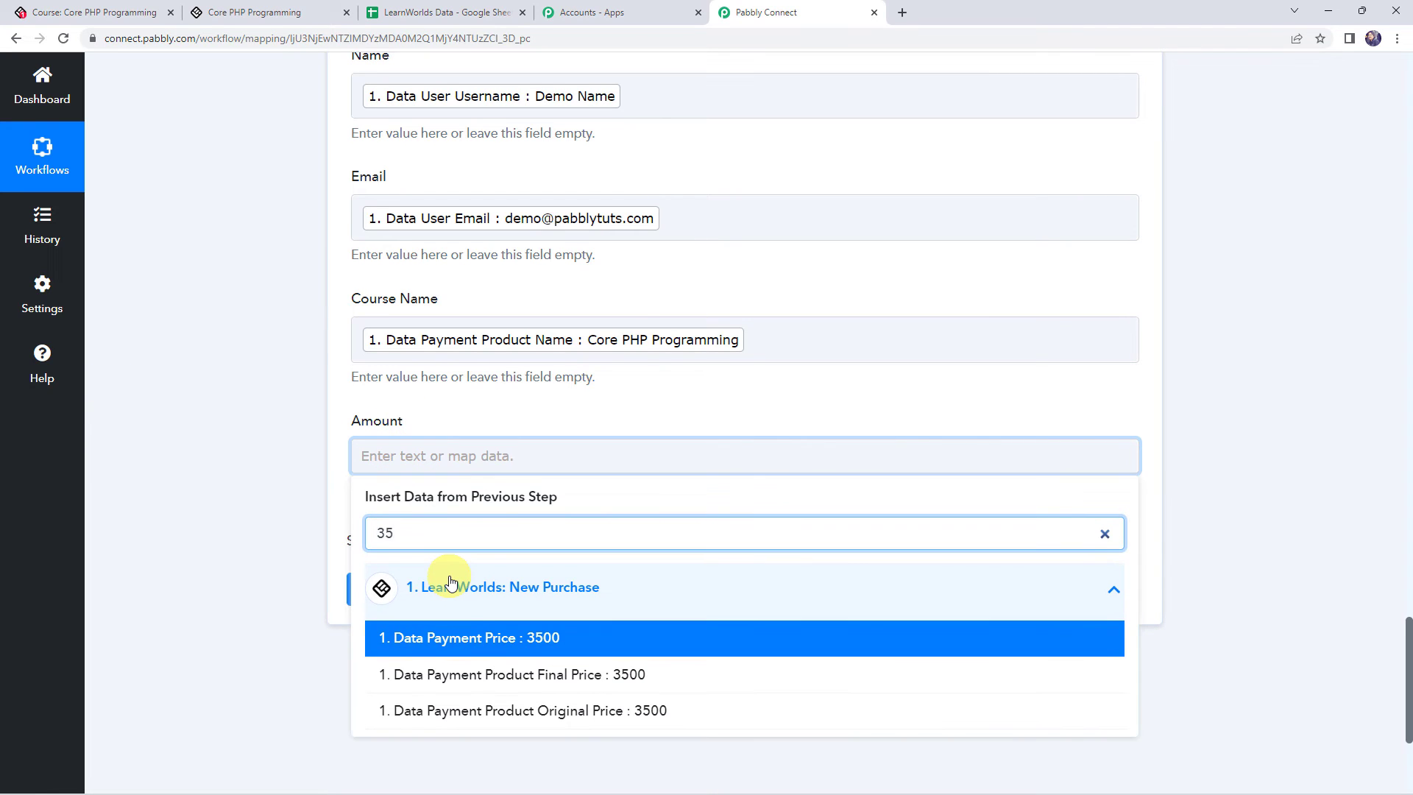
click(598, 680)
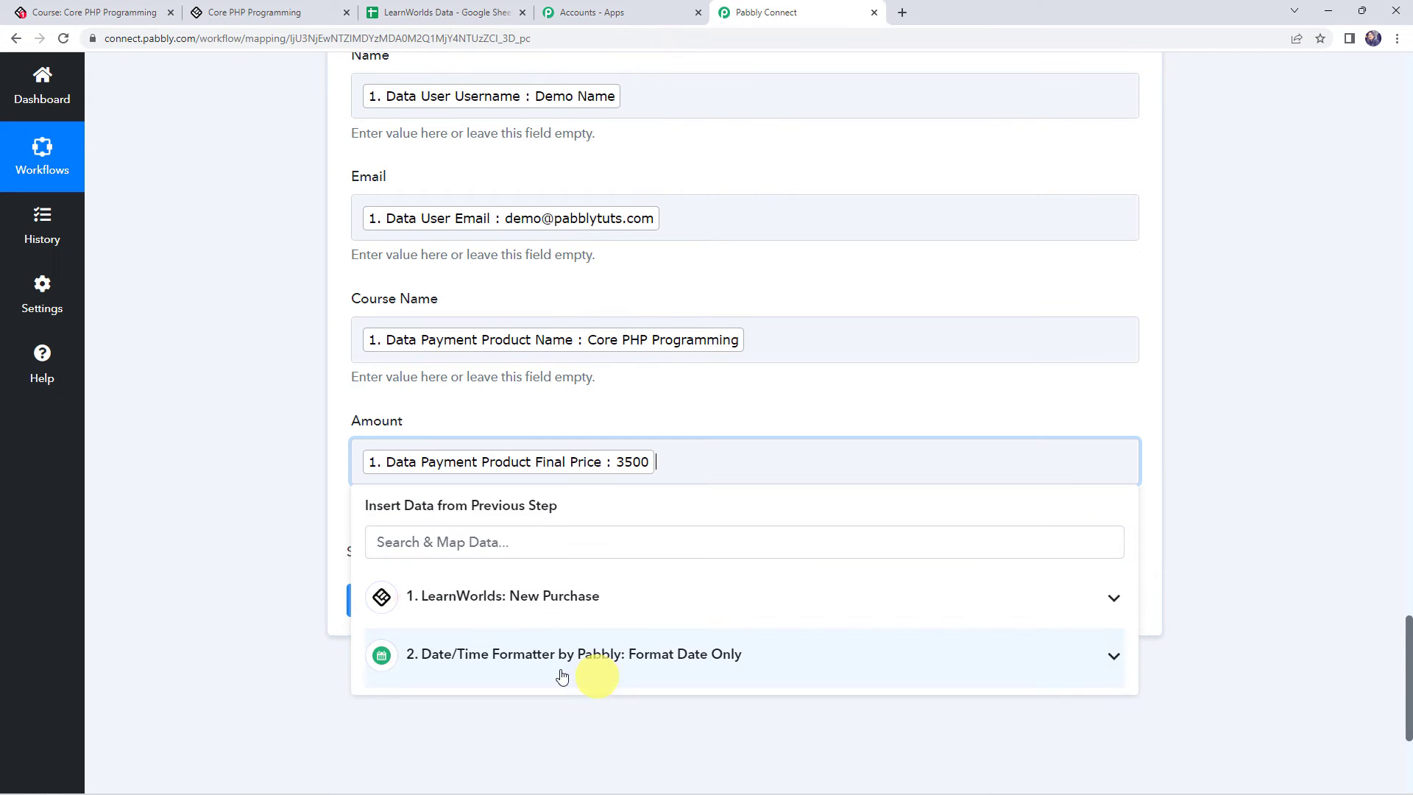
click(267, 452)
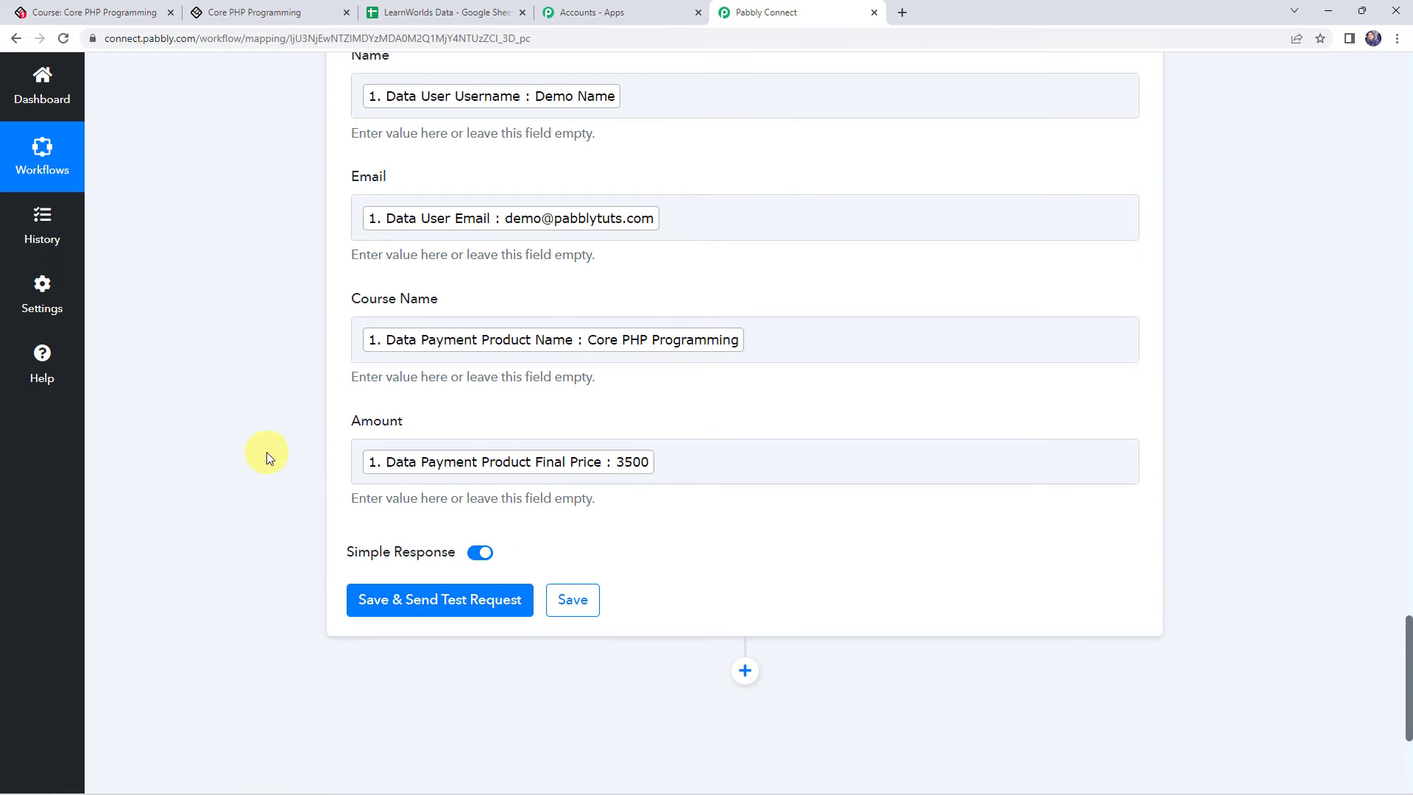
- Save the Google Sheets action with a test request and check the new row in the LearnWorlds Data spreadsheet
click(404, 613)
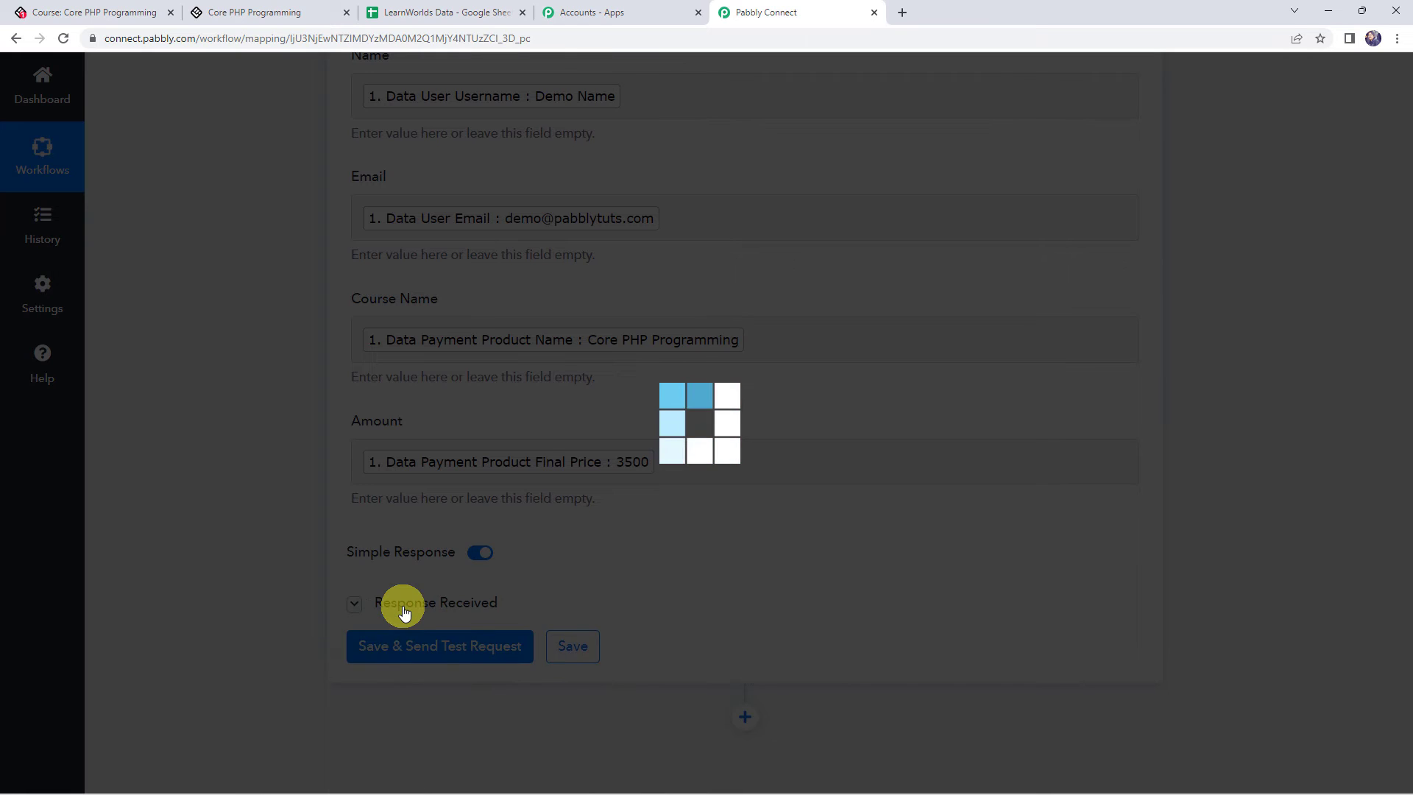
scroll(253, 575, down, 4)
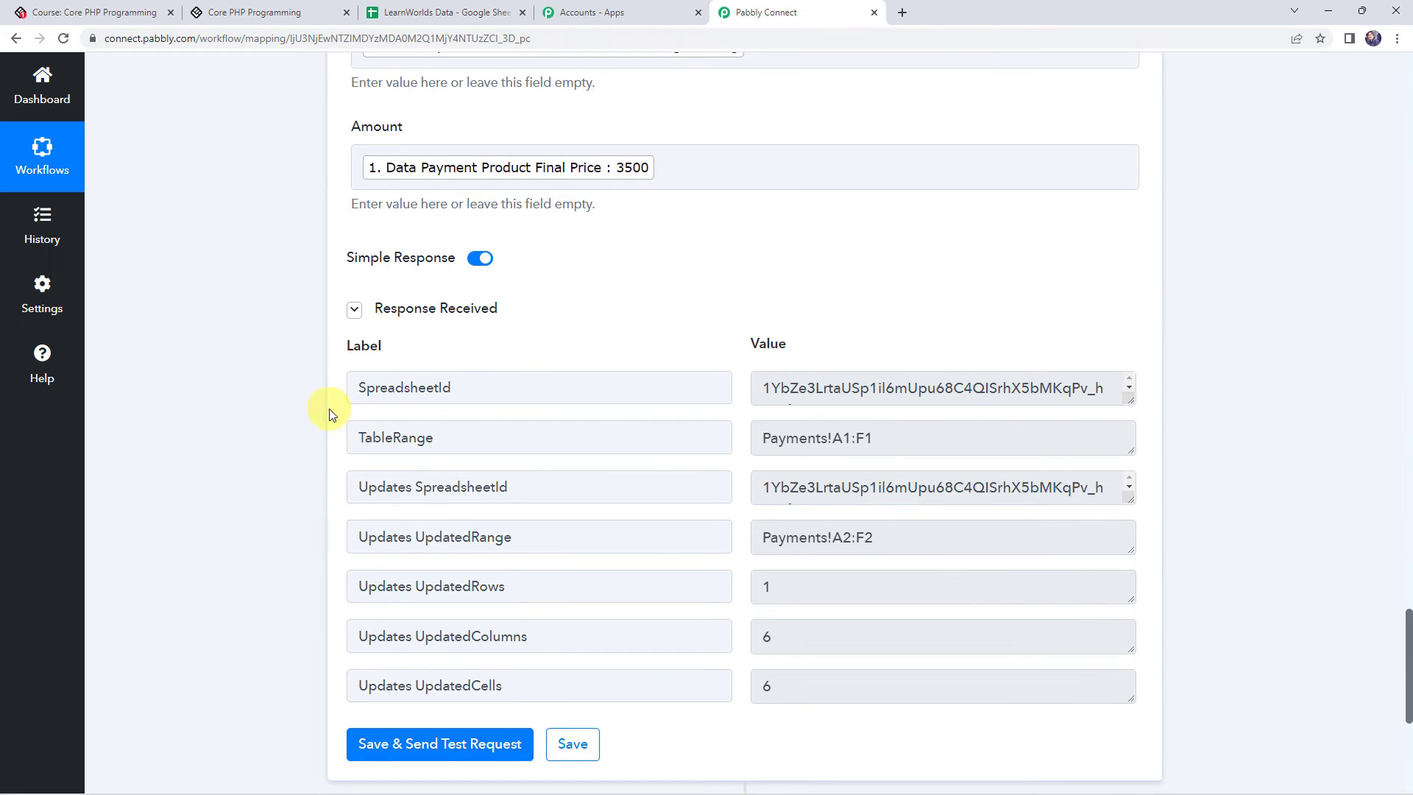
click(434, 12)
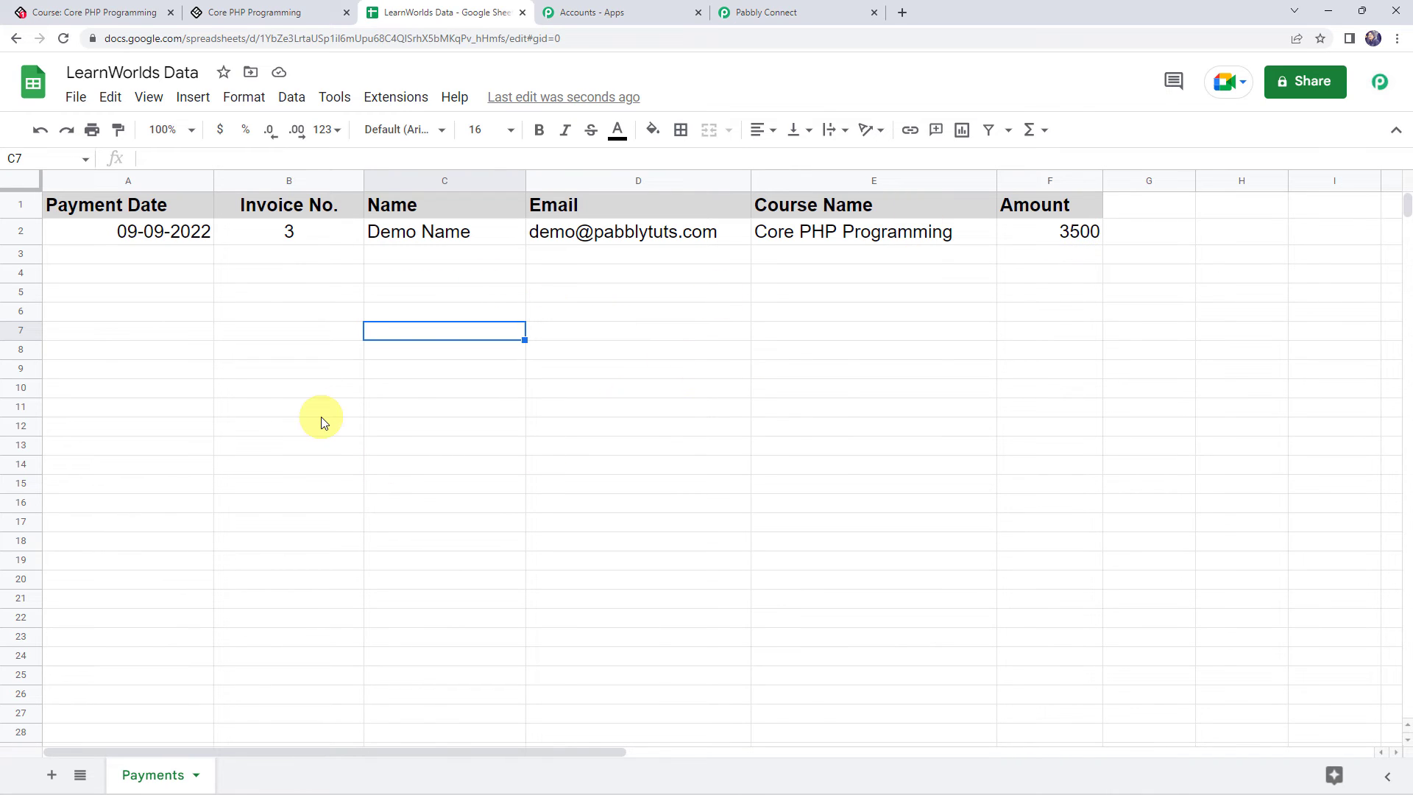
- Return to Pabbly Connect and save the Google Sheets Add New Row action
click(787, 13)
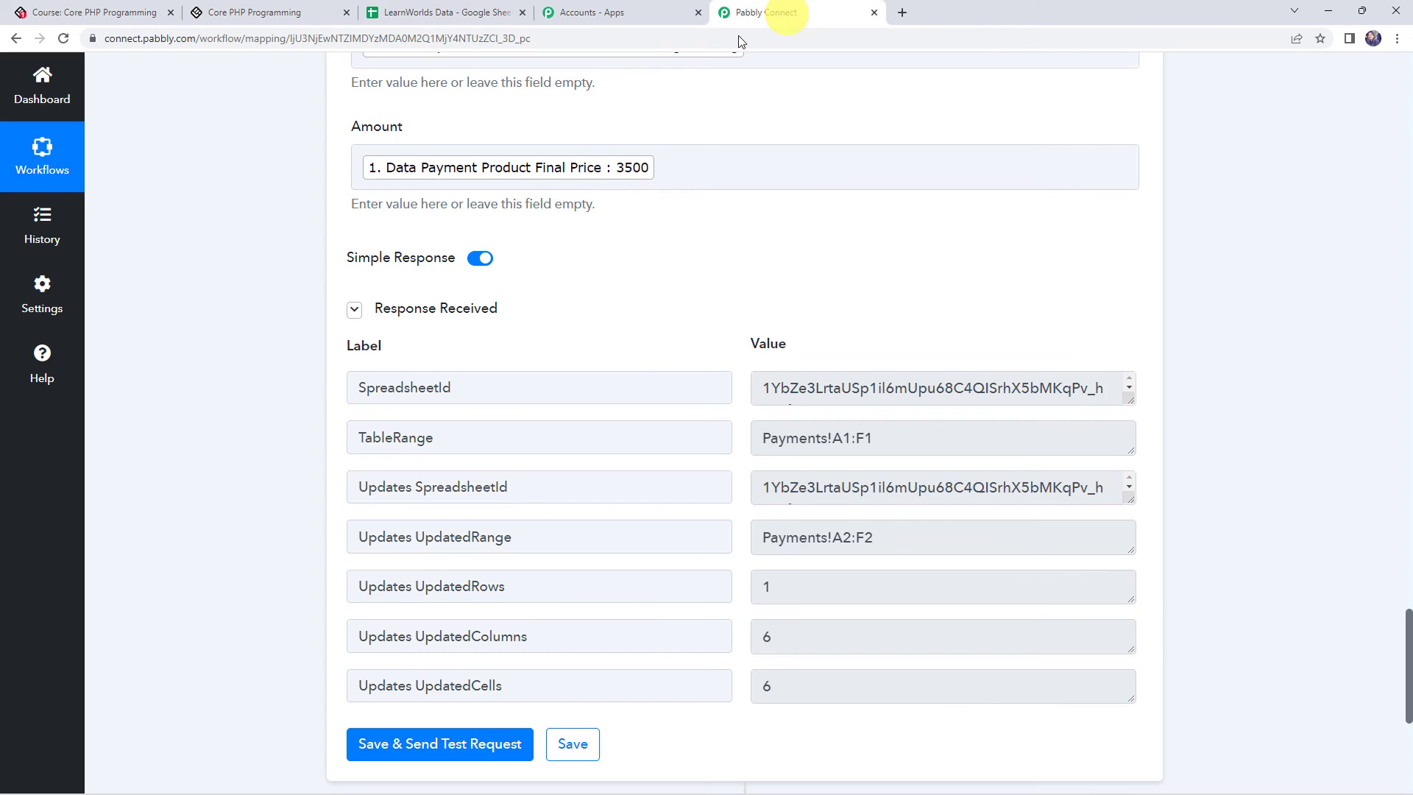
scroll(266, 428, down, 2)
click(577, 597)
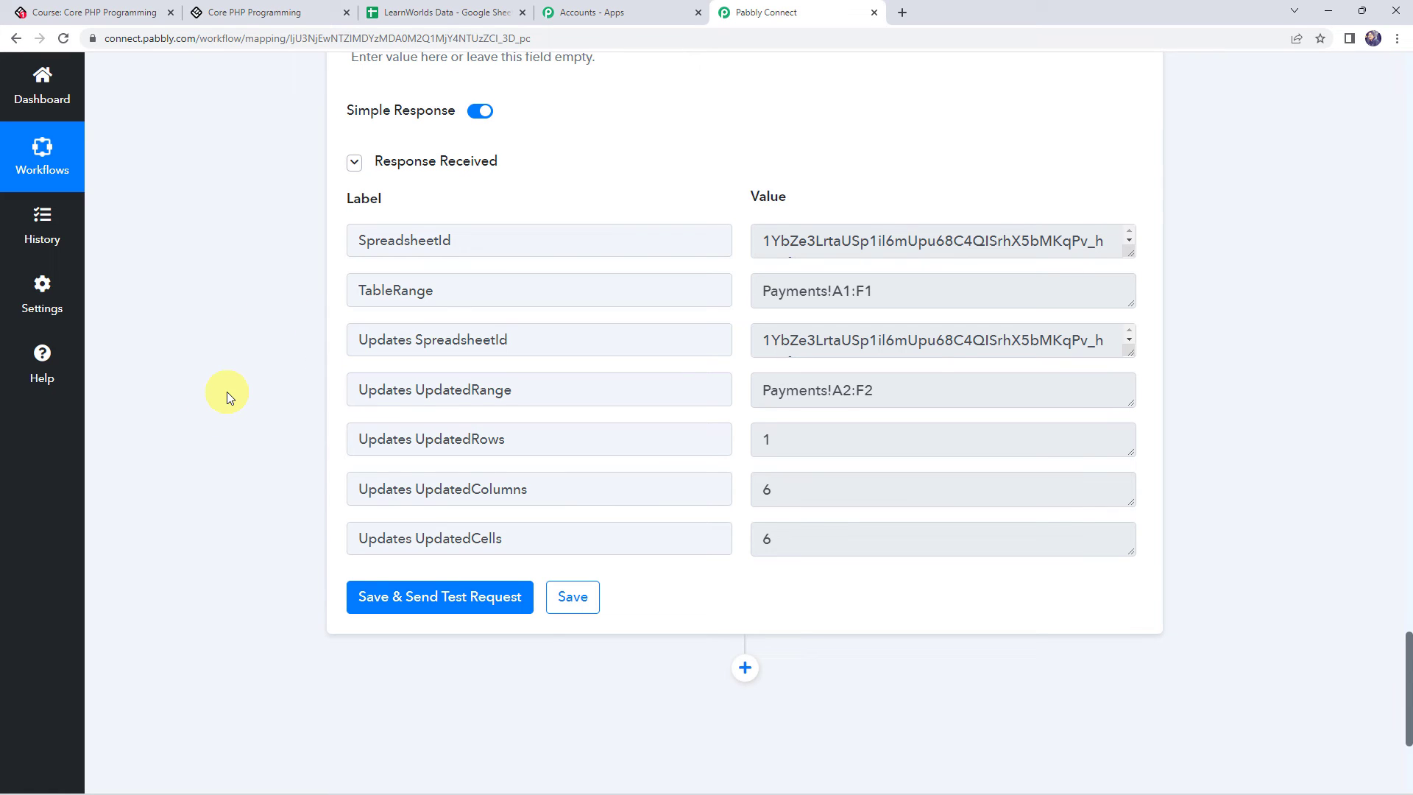
- Switch to LearnWorlds, preview the Core PHP Programming course overview, and open its page address in a new incognito window
click(70, 6)
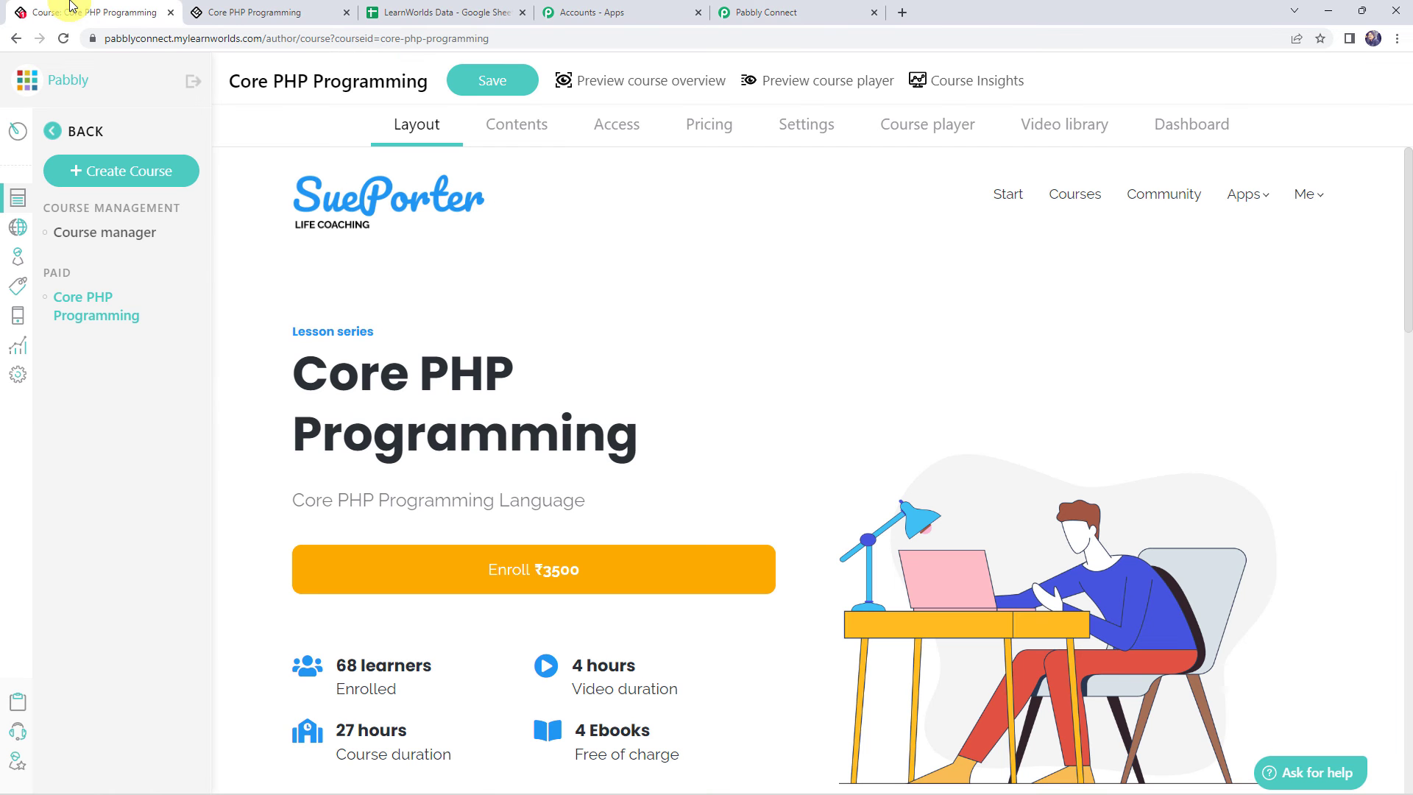
click(611, 84)
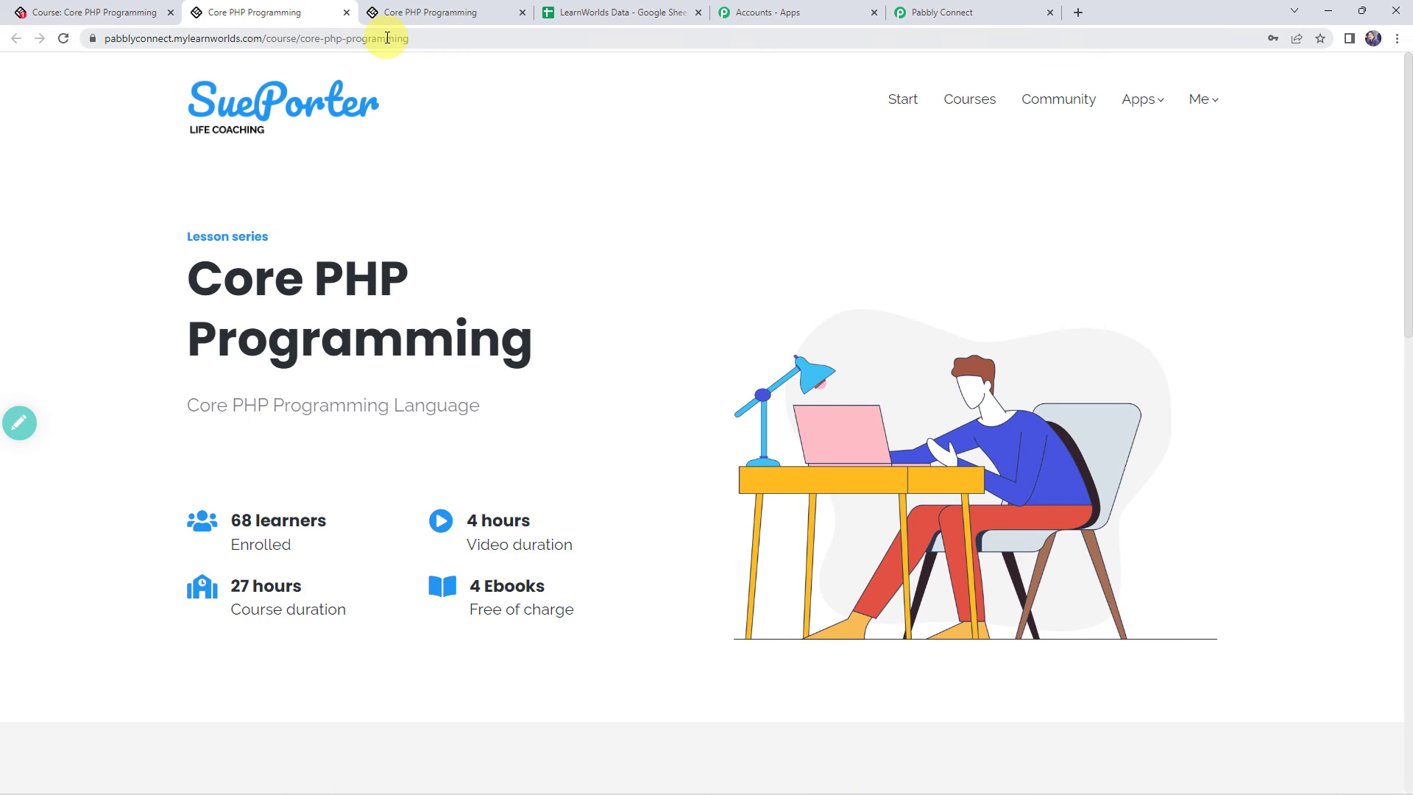
click(387, 38)
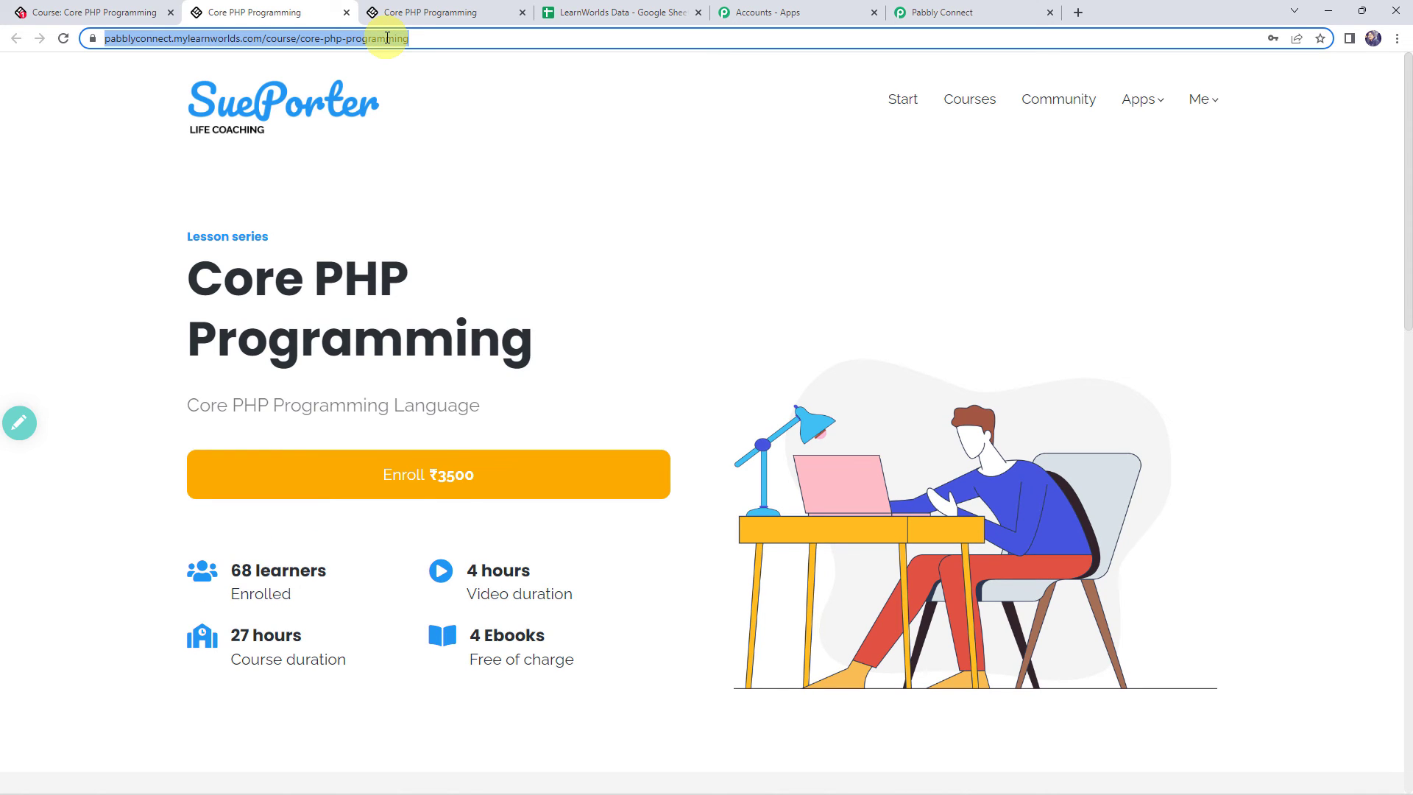
key(ctrl+c)
key(ctrl+shift+n)
key(ctrl+v)
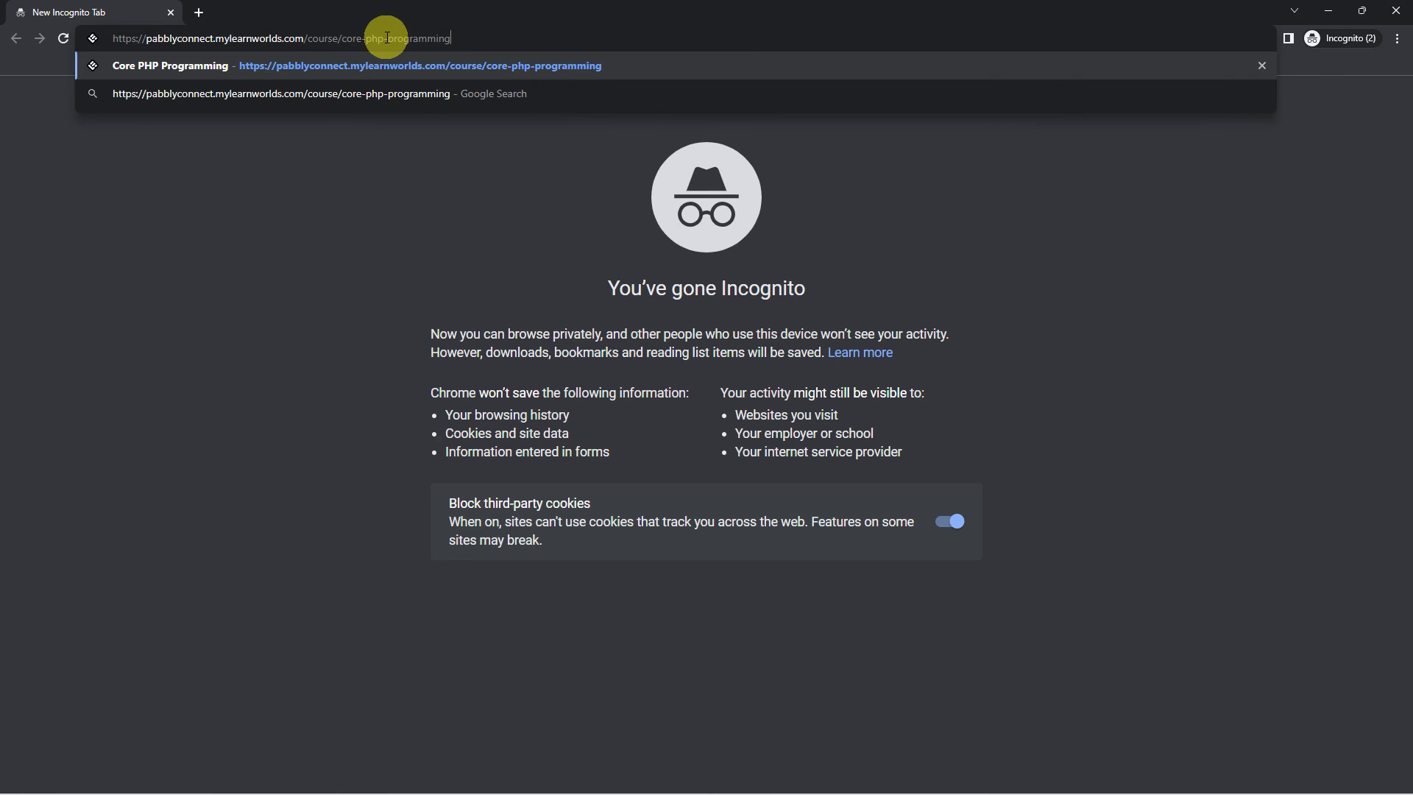
key(Return)
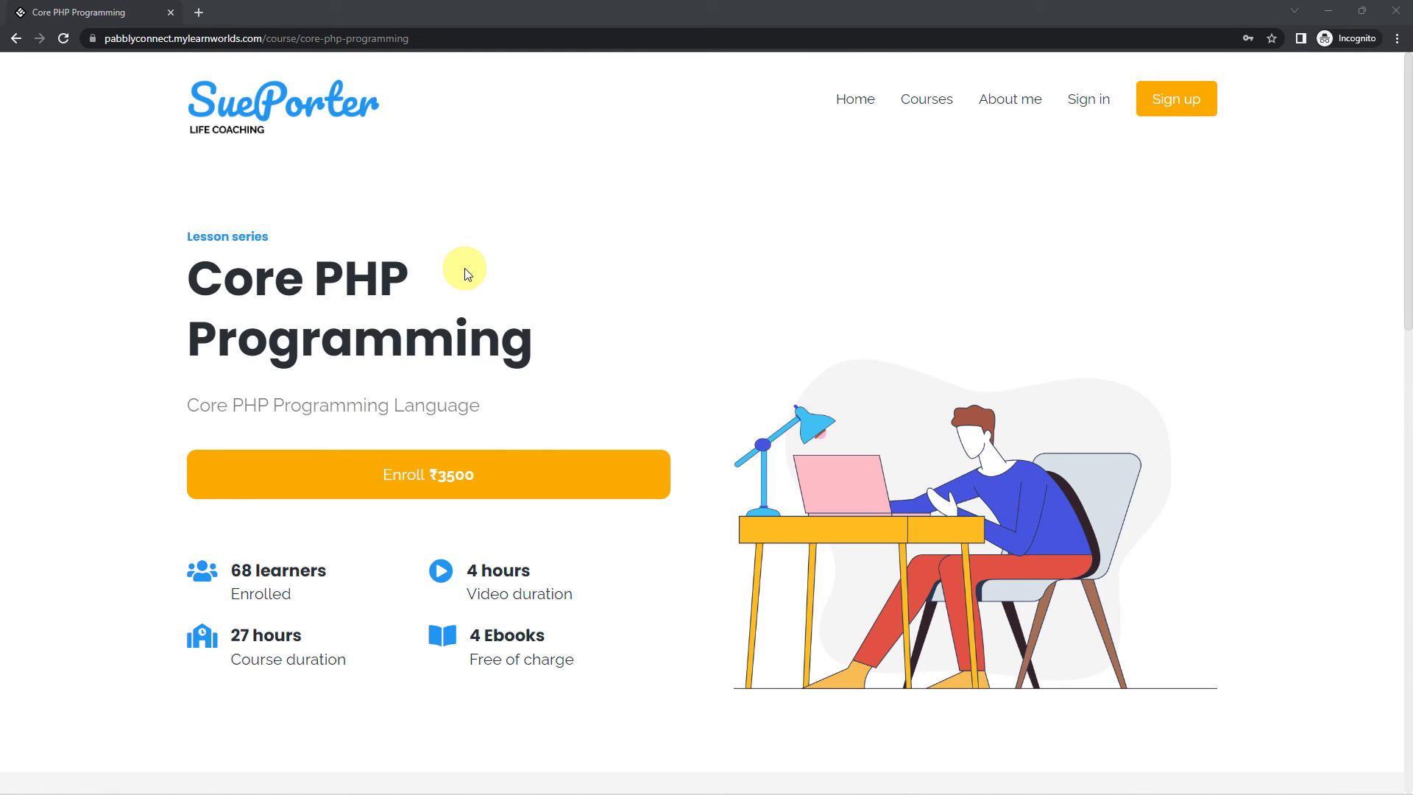
- Start enrolling in the course and fill in the sign-up form with the customer's name, e-mail, account password and mobile number
click(392, 488)
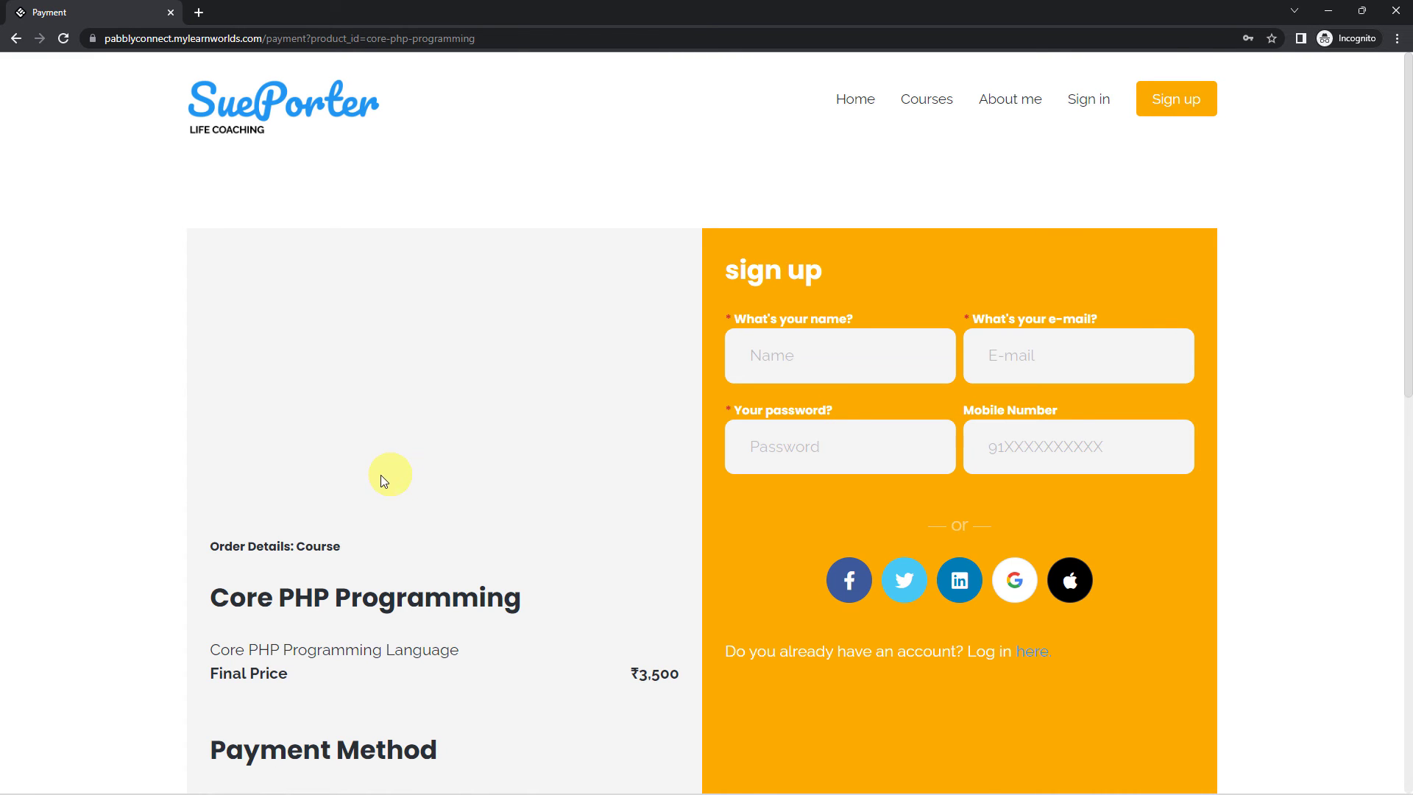
click(772, 347)
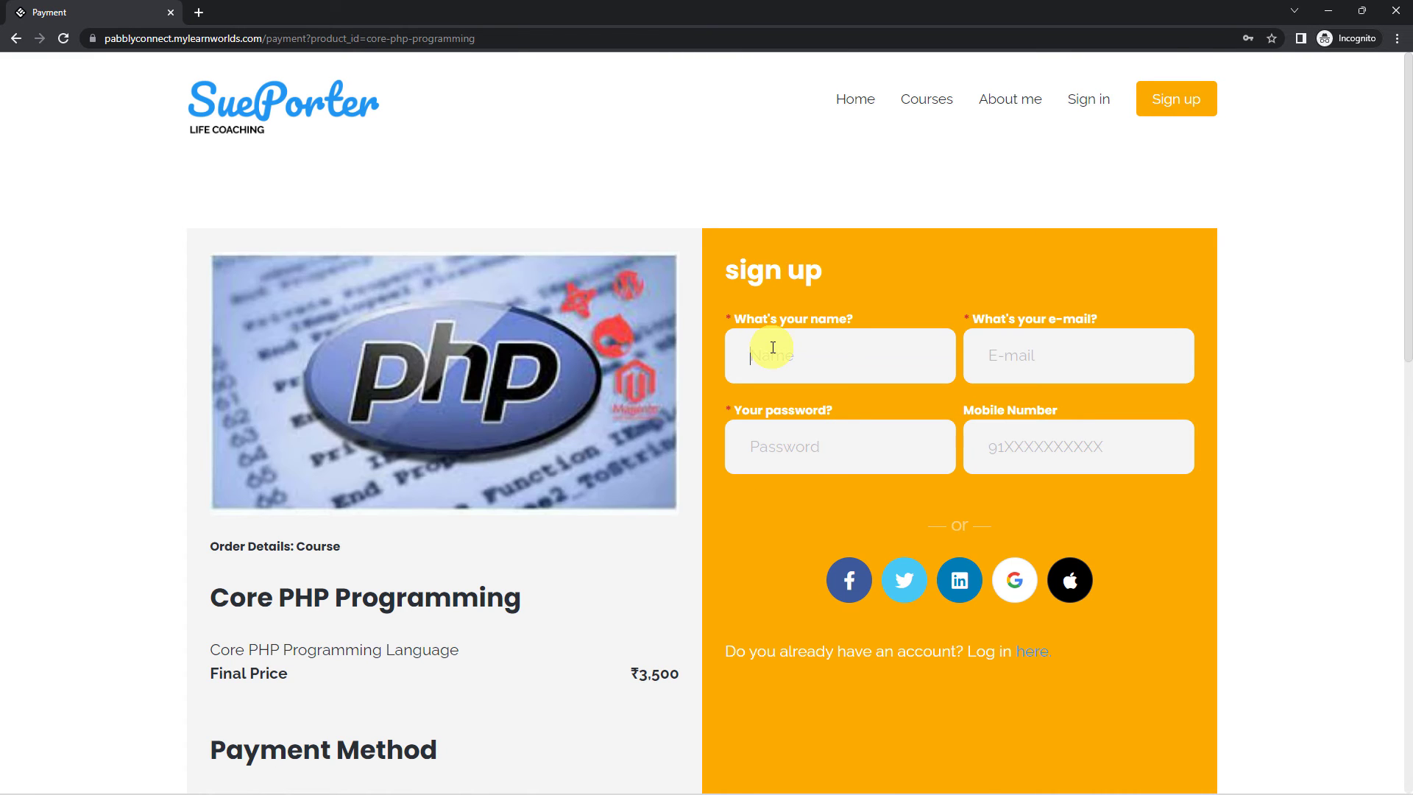
text(Dummy Customer)
key(Tab)
text(dum)
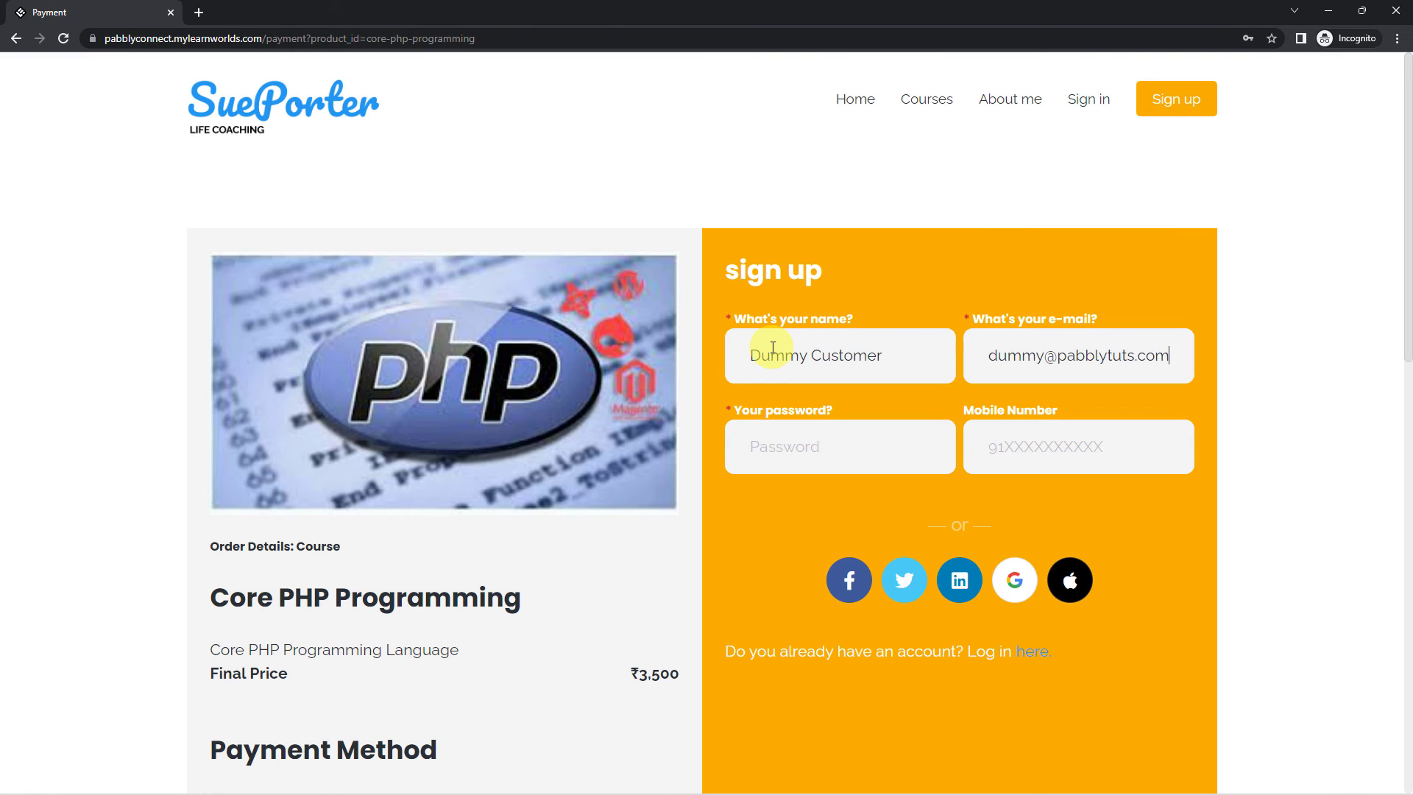
key(Tab)
text(••)
key(Tab)
text(9)
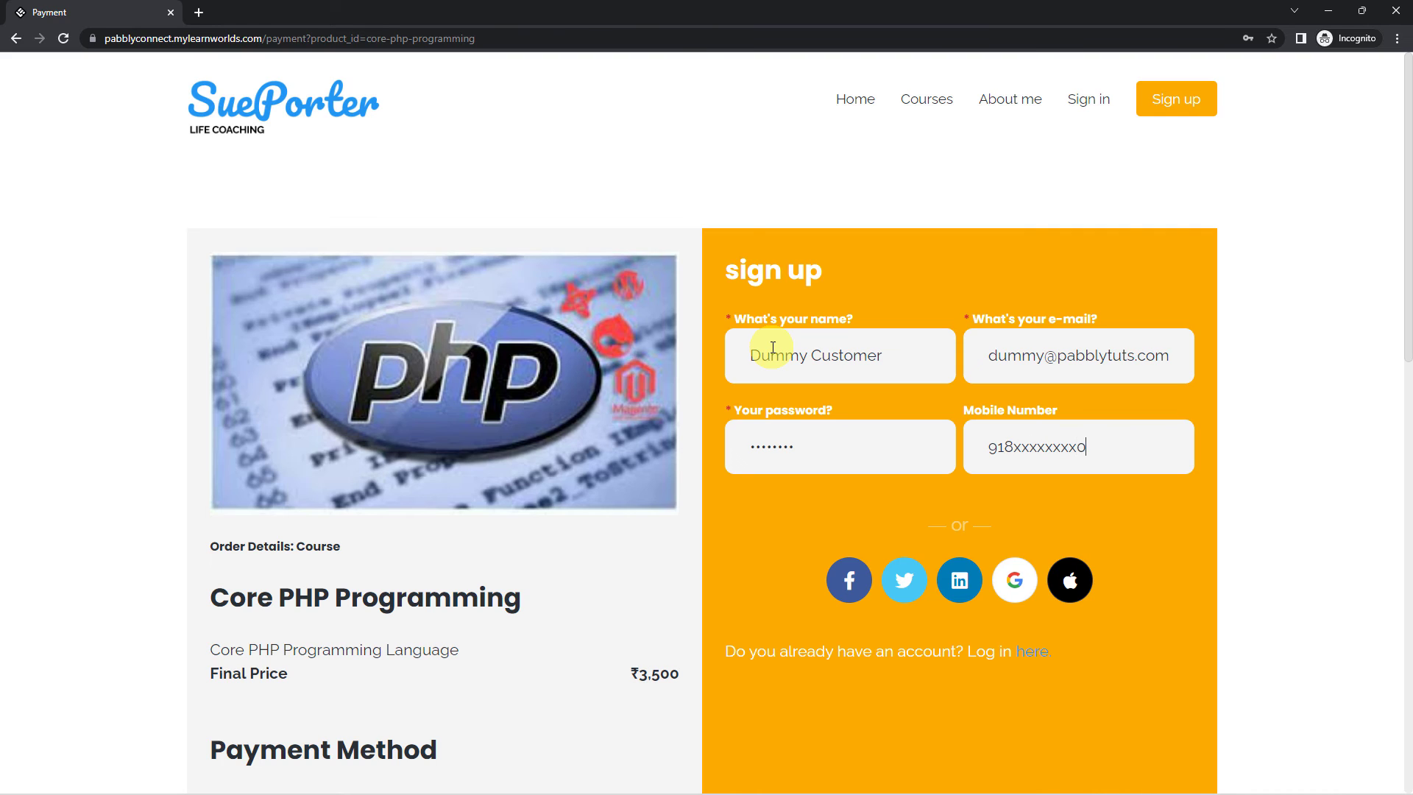
- Buy the Core PHP Programming course using the prefilled test payment details
scroll(552, 541, down, 6)
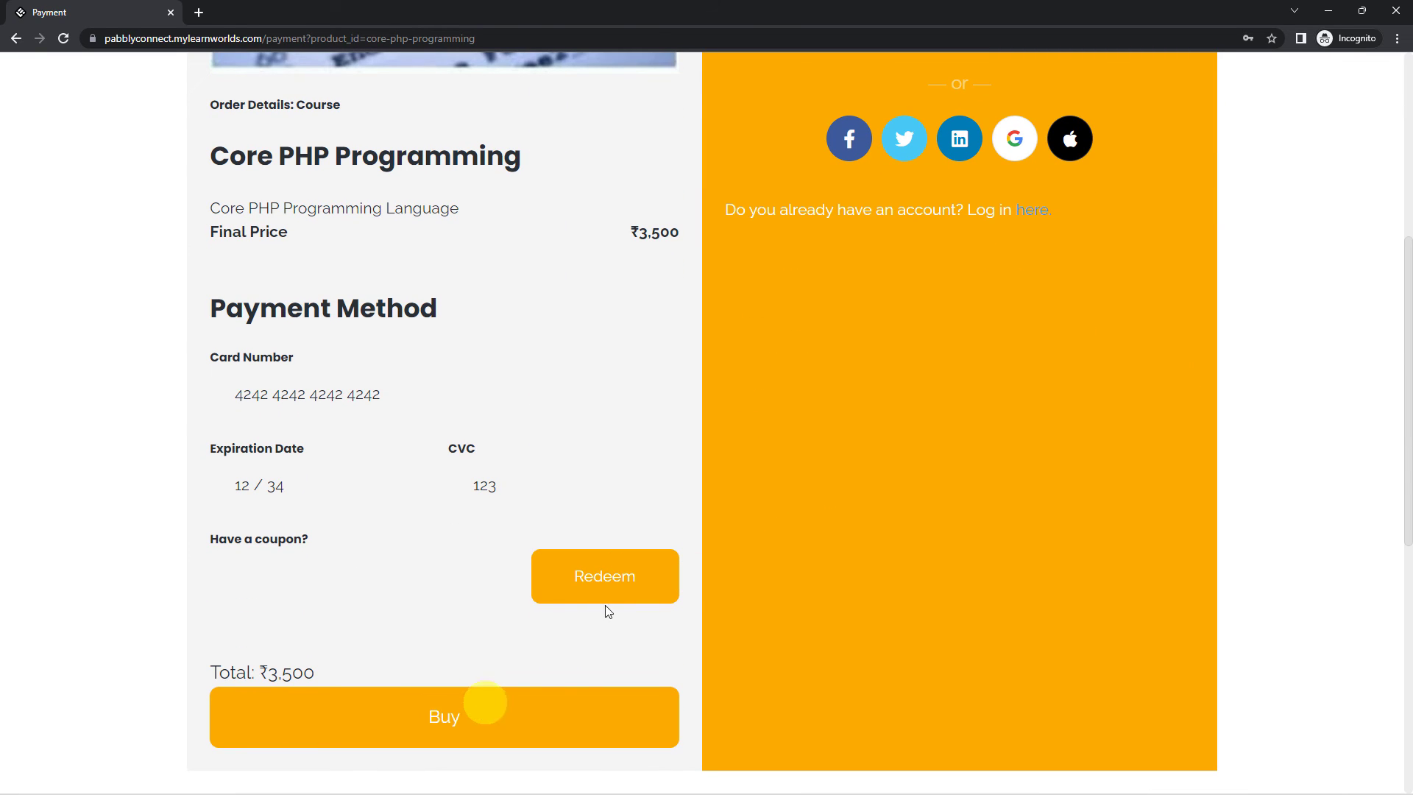
mouse_move(310, 401)
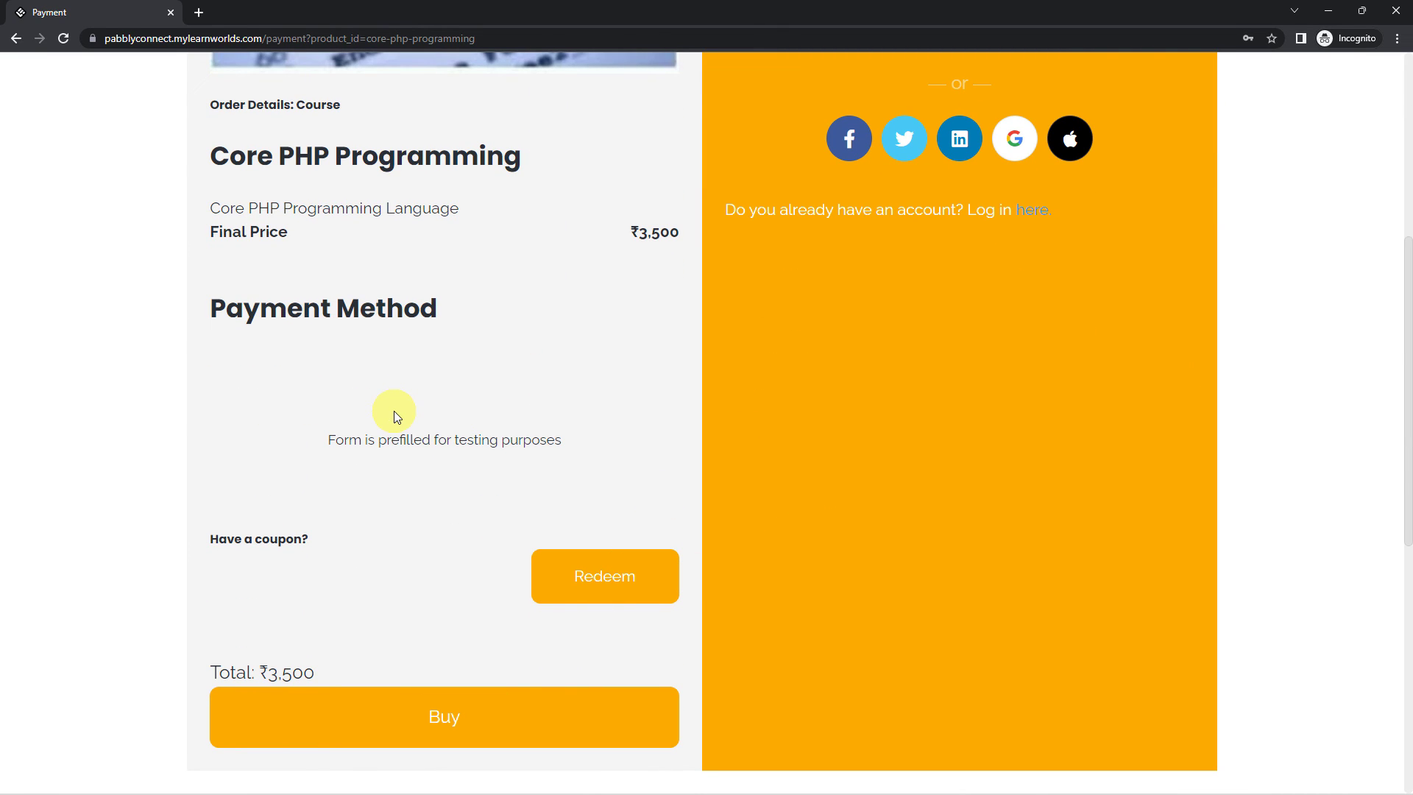
click(457, 725)
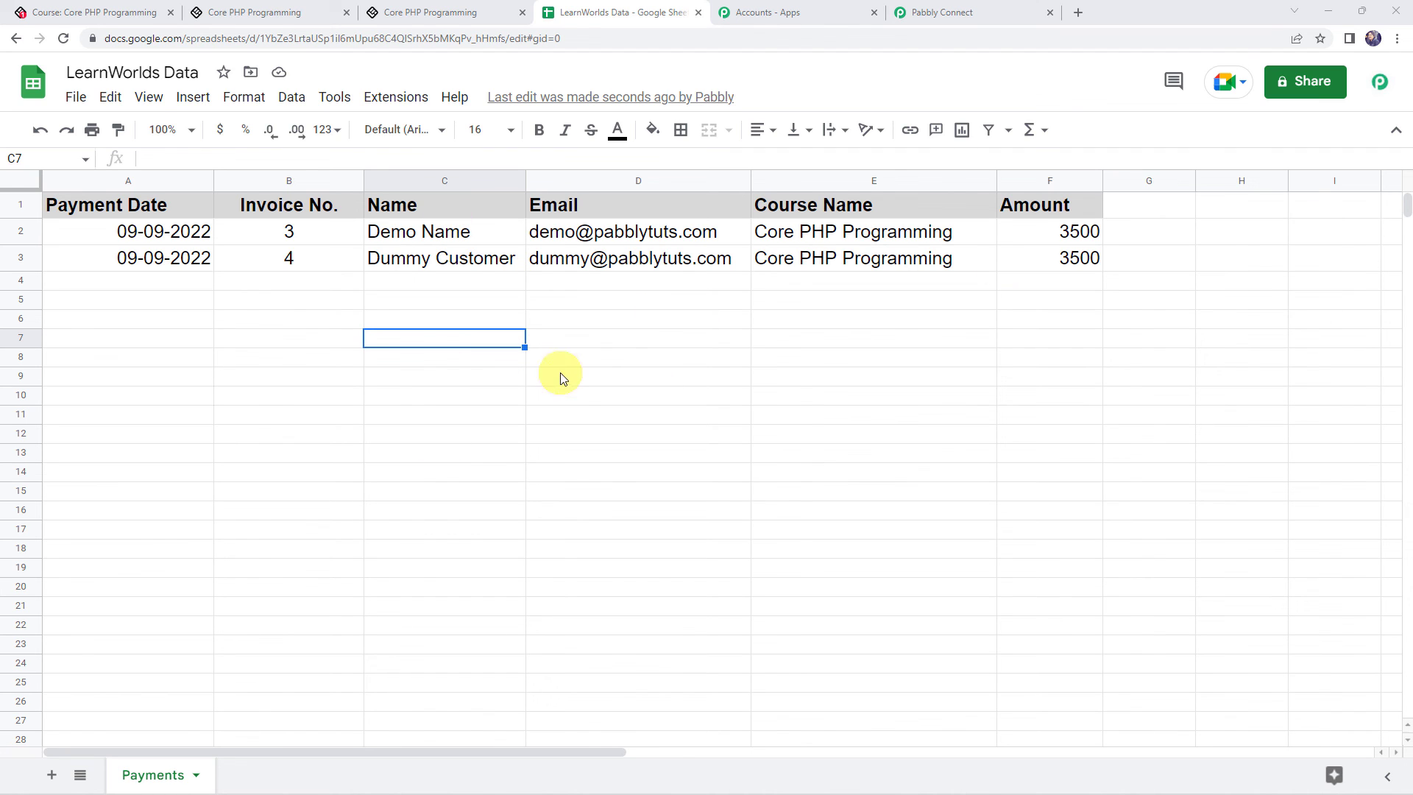
- Return to Pabbly Connect and collapse the Google Sheets, Date/Time Formatter and LearnWorlds steps of the workflow
click(979, 16)
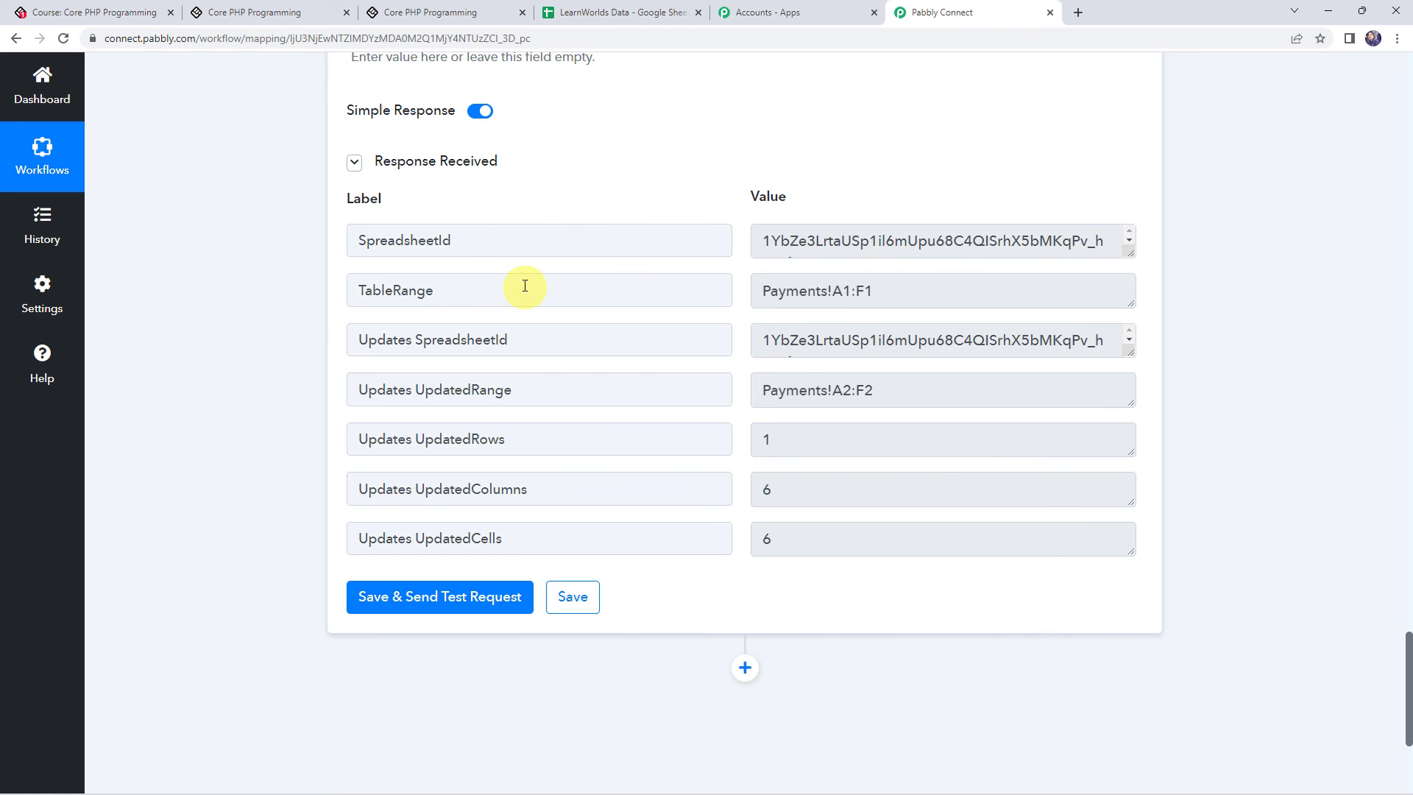
scroll(328, 345, up, 15)
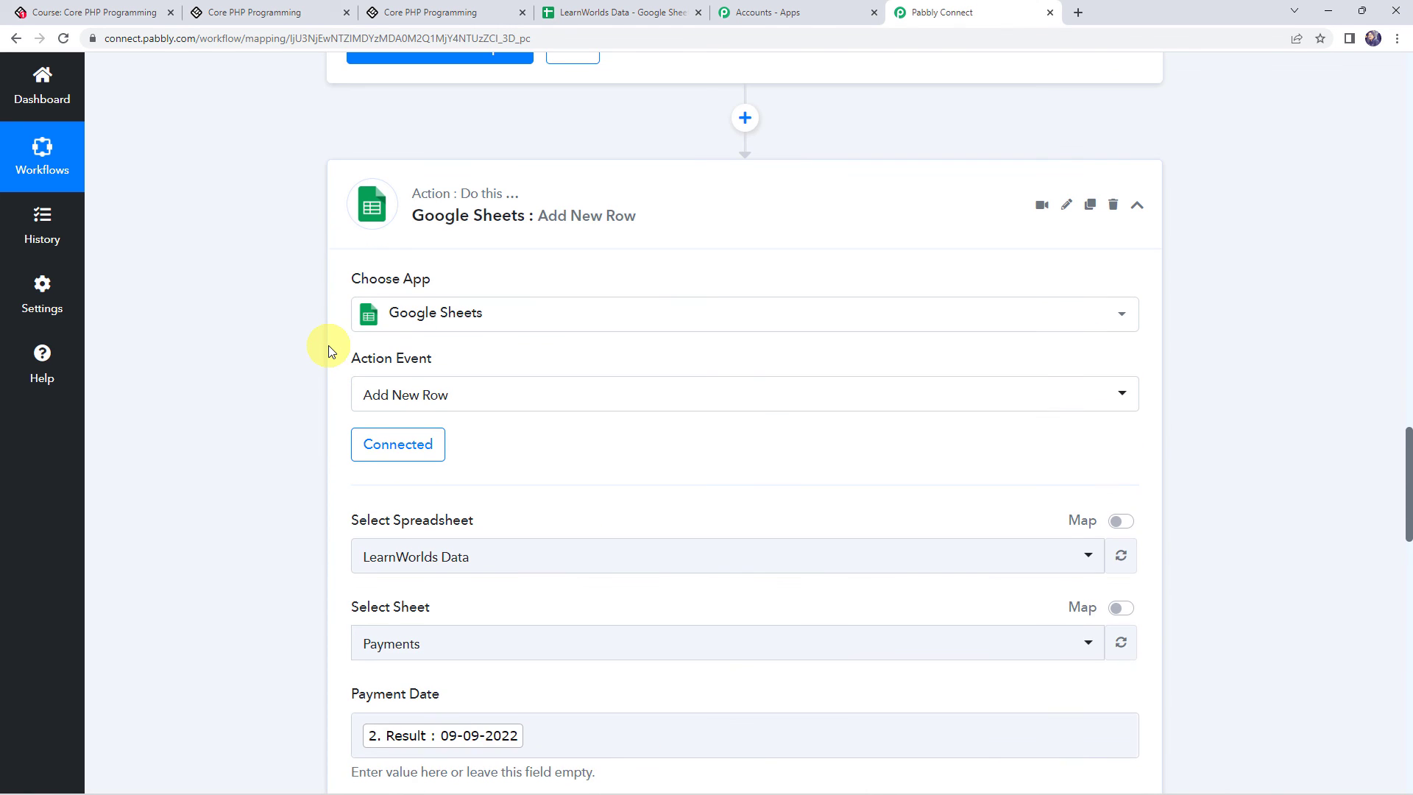
click(590, 189)
scroll(590, 188, up, 12)
click(610, 146)
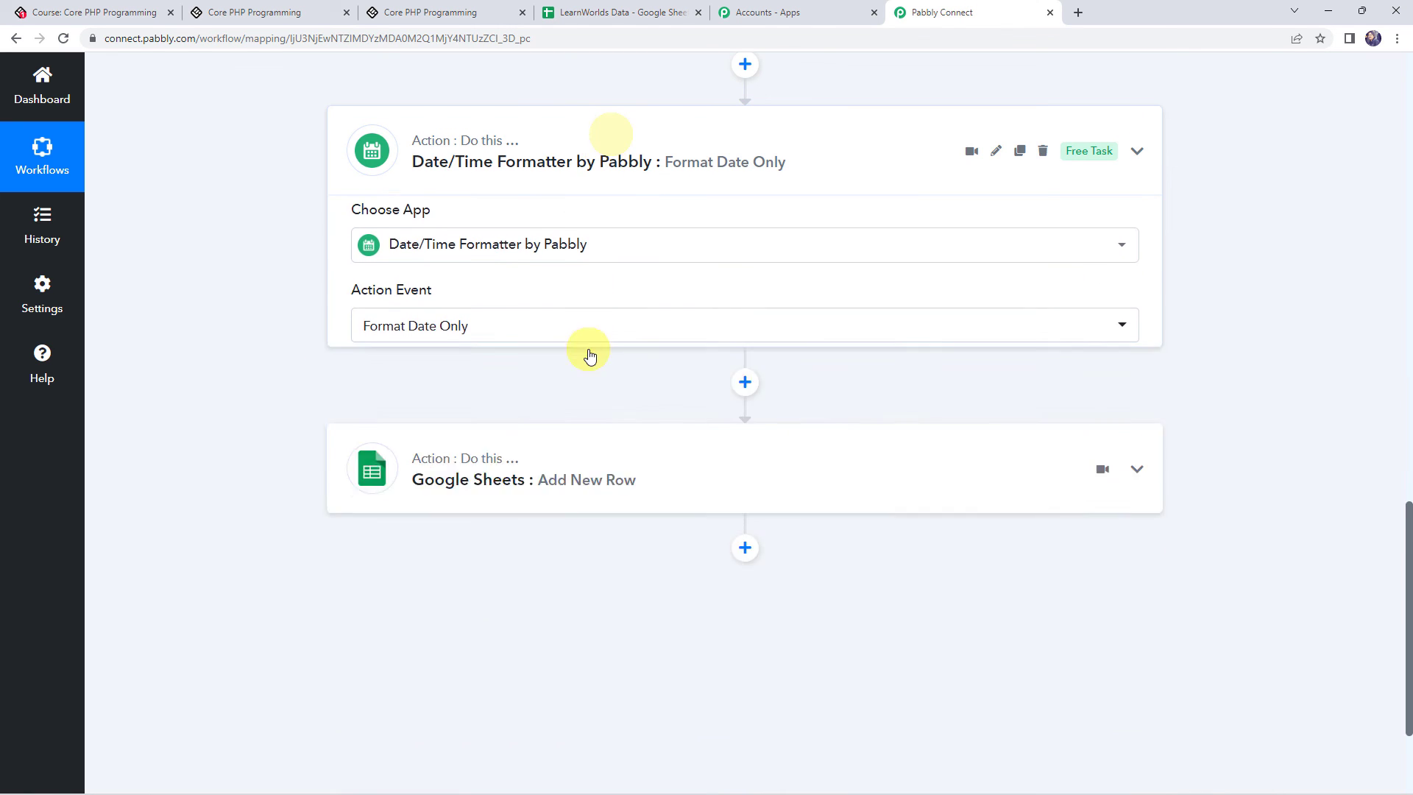
scroll(588, 346, up, 15)
click(649, 285)
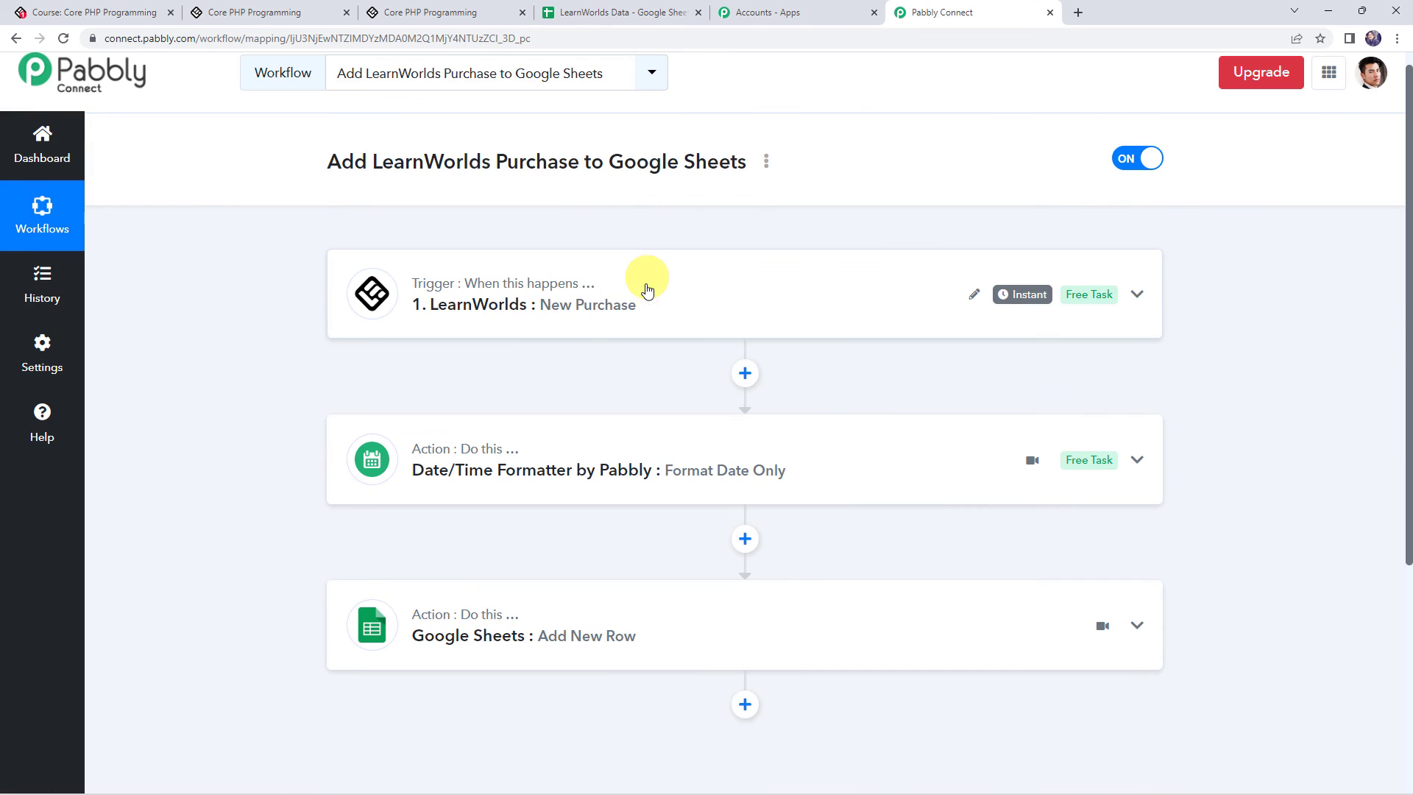